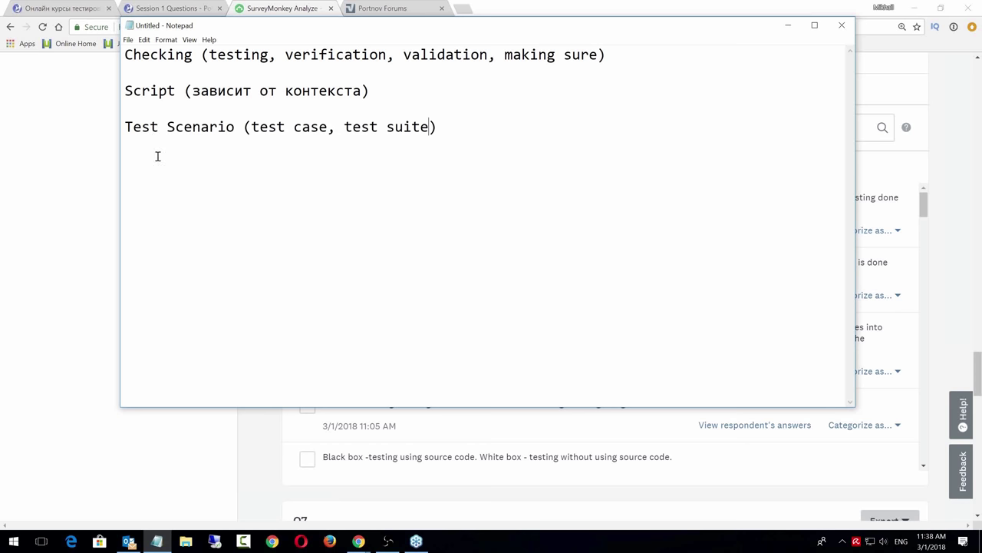
# Change the Notepad entry 'Script' to 'Test Script', then bring the SurveyMonkey responses forward.
pyautogui.click(126, 90)
pyautogui.write('Te')
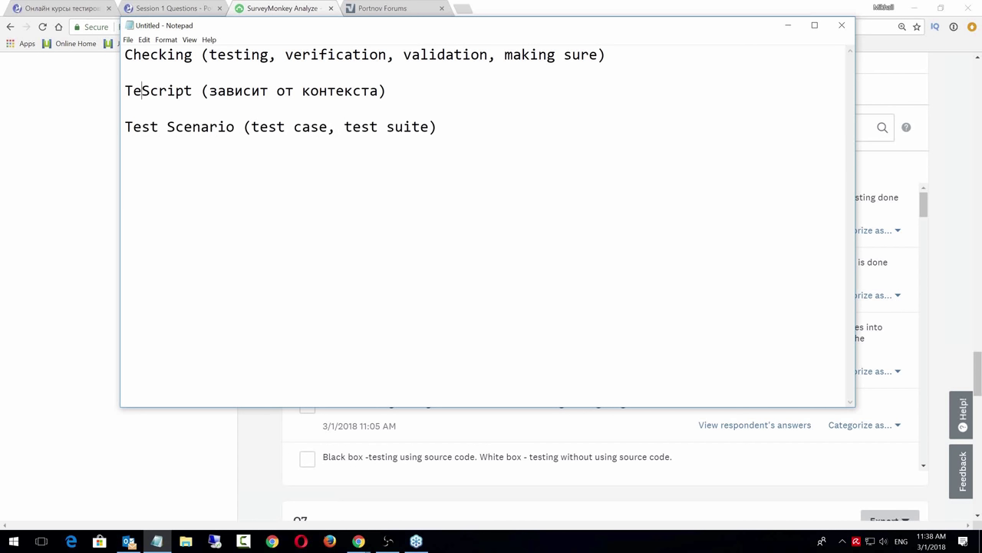
pyautogui.write('st')
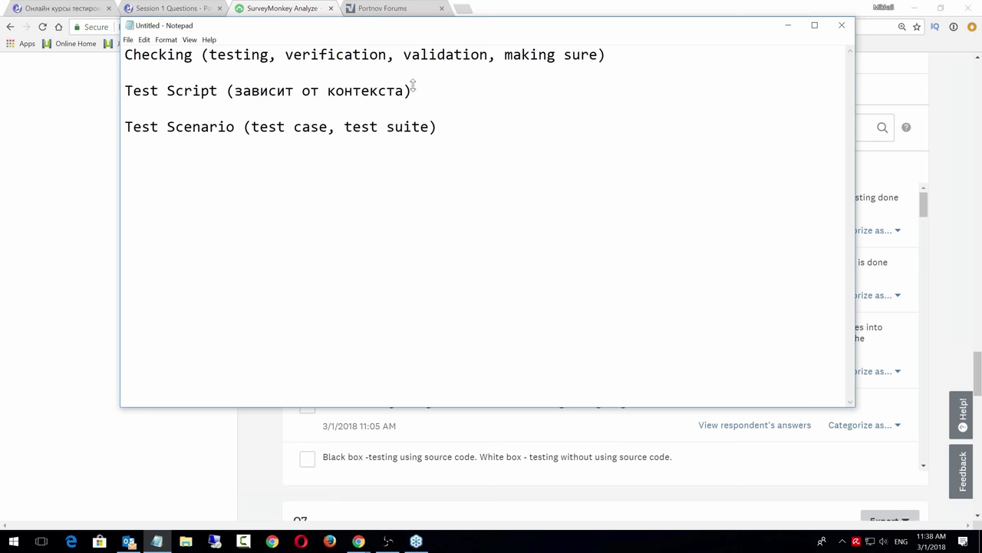
pyautogui.click(680, 8)
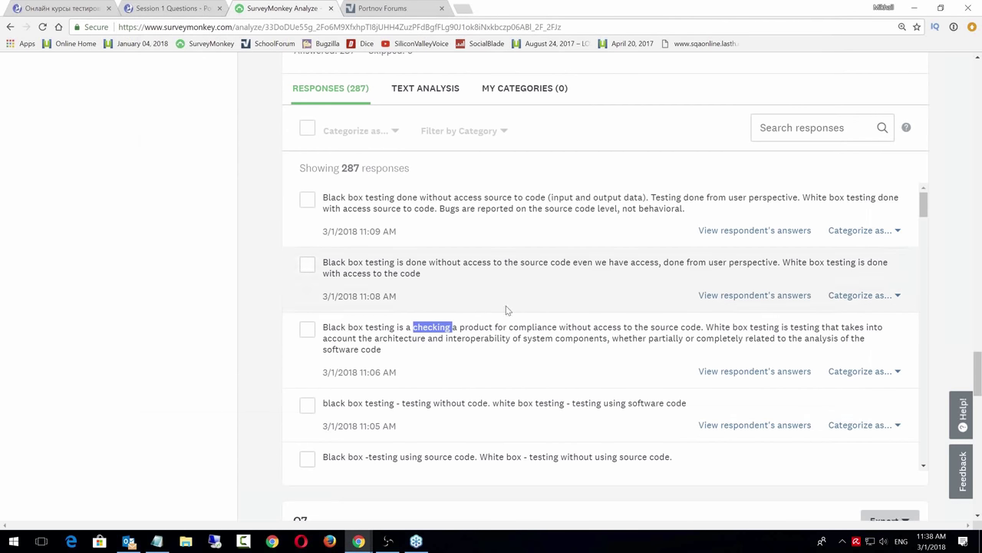
pyautogui.click(495, 332)
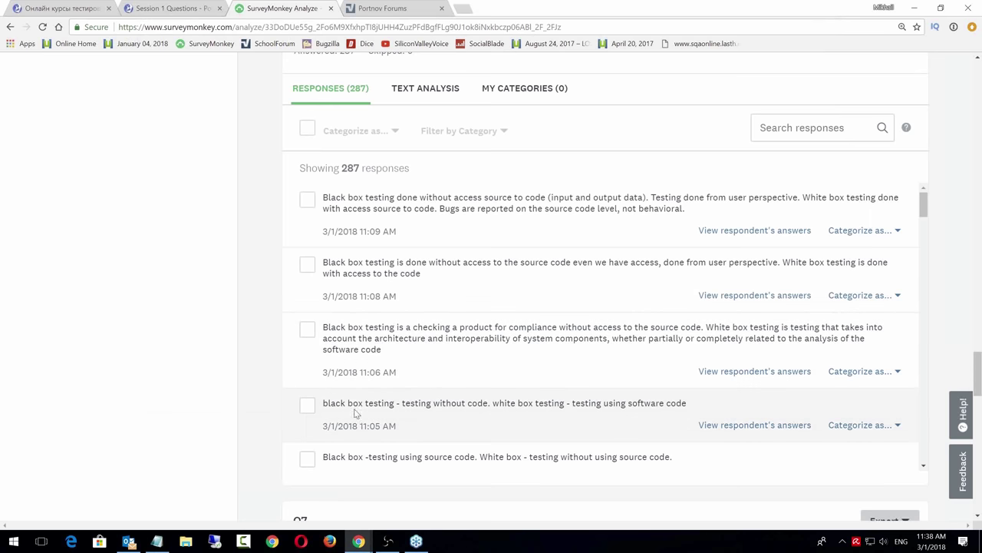
pyautogui.moveTo(492, 403); pyautogui.dragTo(324, 403)
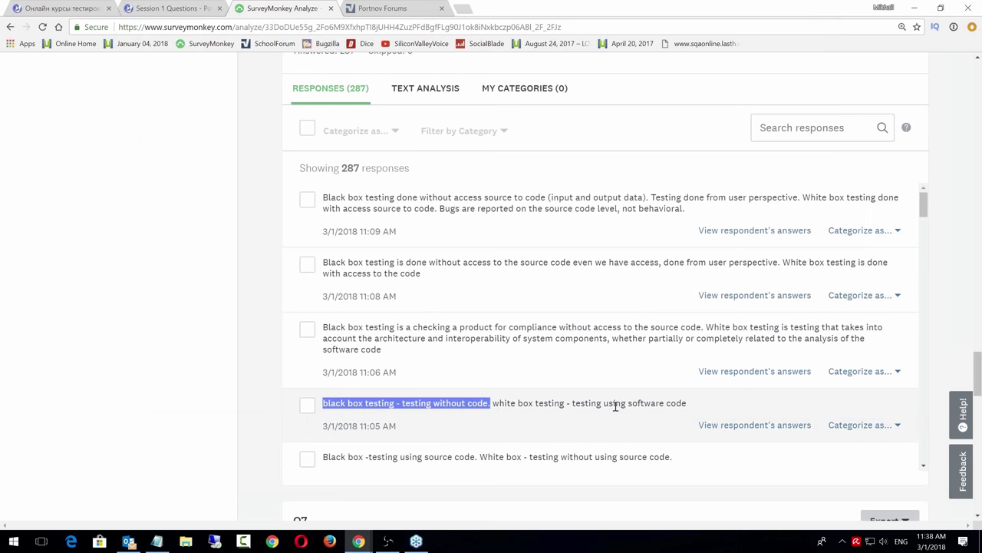
pyautogui.click(651, 402)
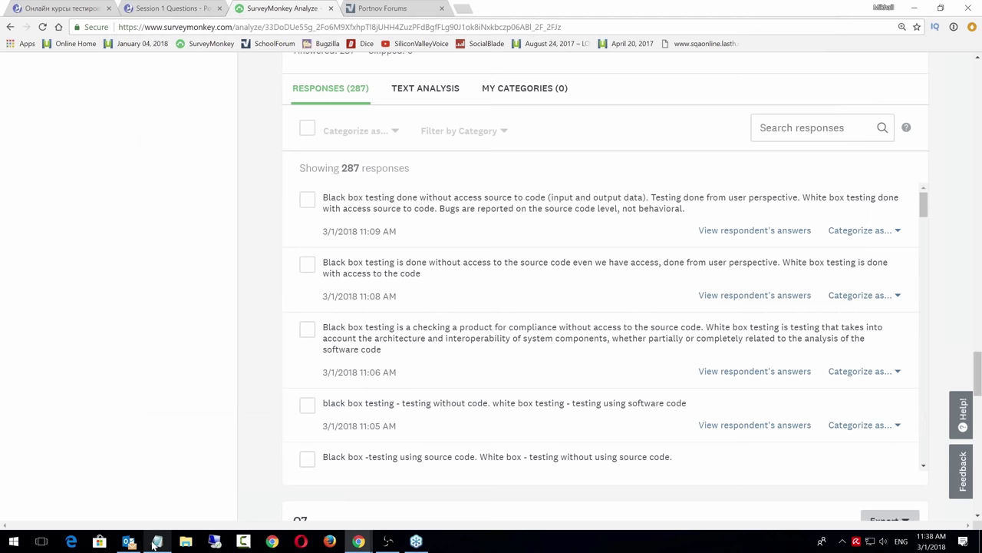
pyautogui.moveTo(156, 542)
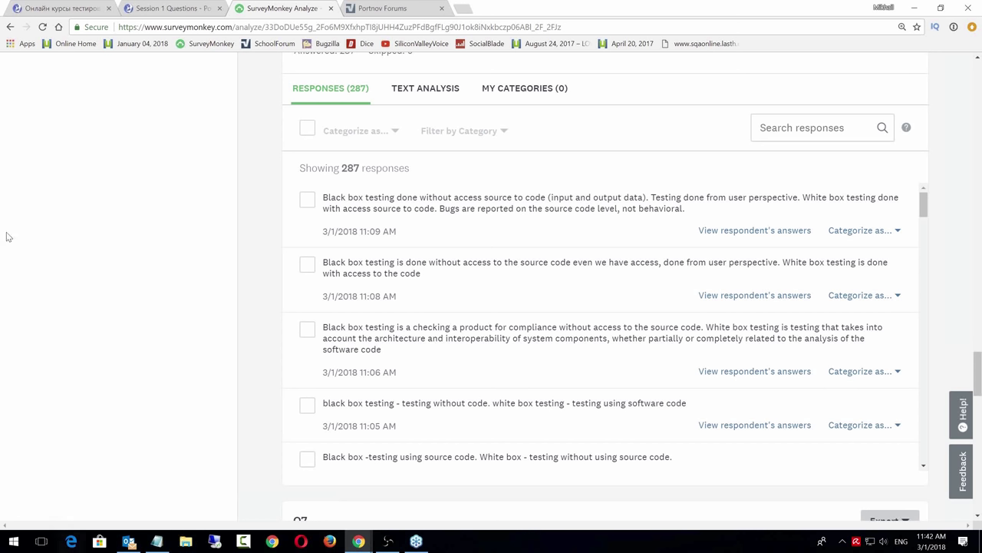
# View and scroll the HTML source of the Session 1 Questions page, then close the source tab.
pyautogui.click(158, 8)
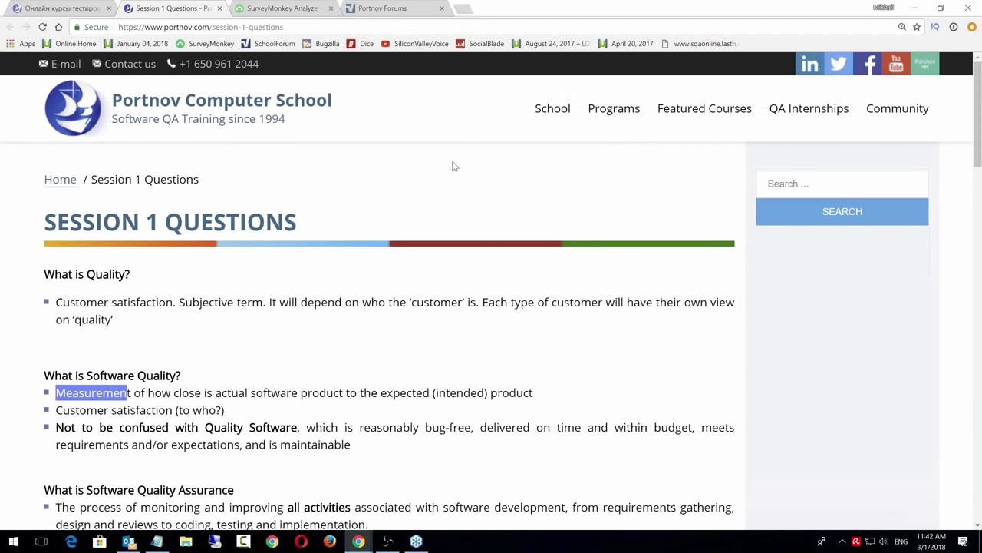
pyautogui.rightClick(374, 197)
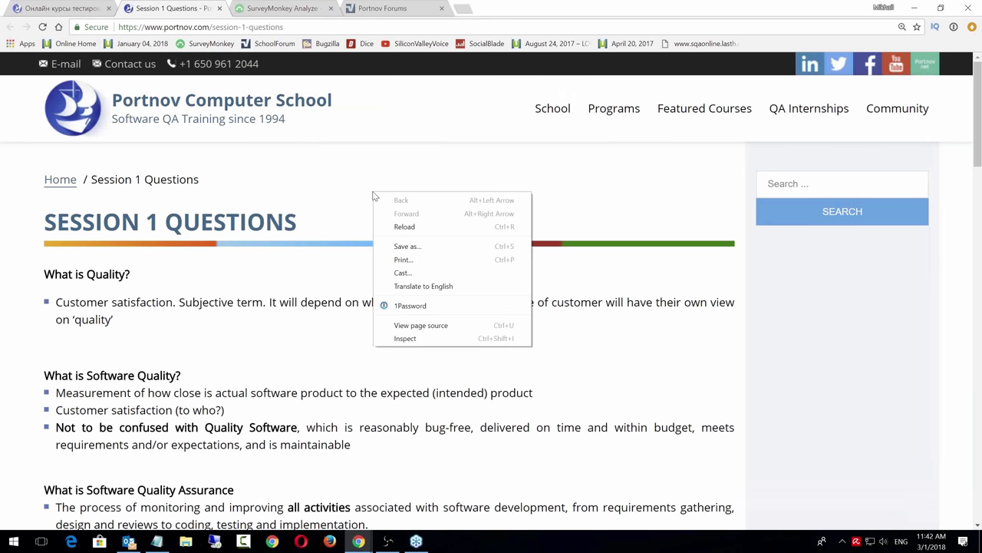
pyautogui.click(439, 328)
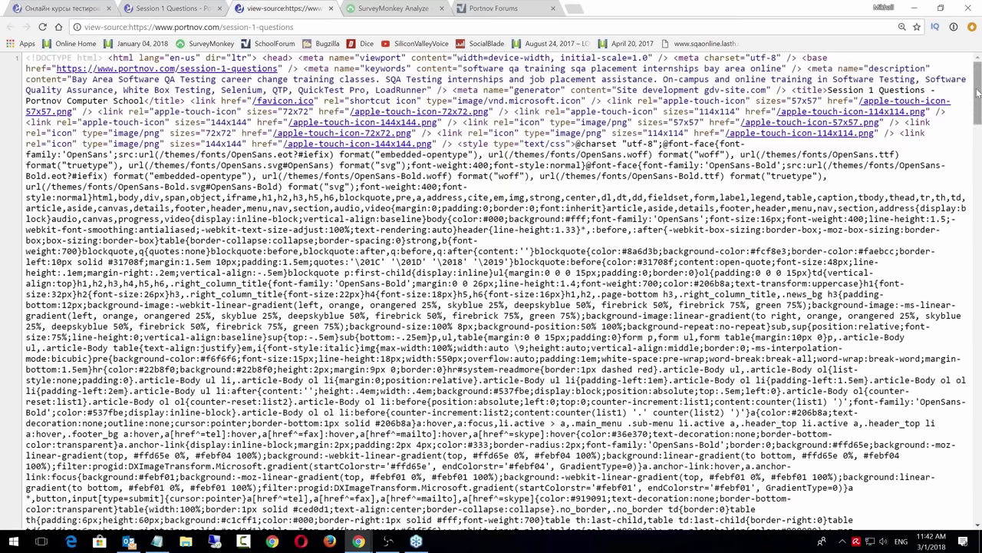
pyautogui.moveTo(977, 92); pyautogui.dragTo(159, 4)
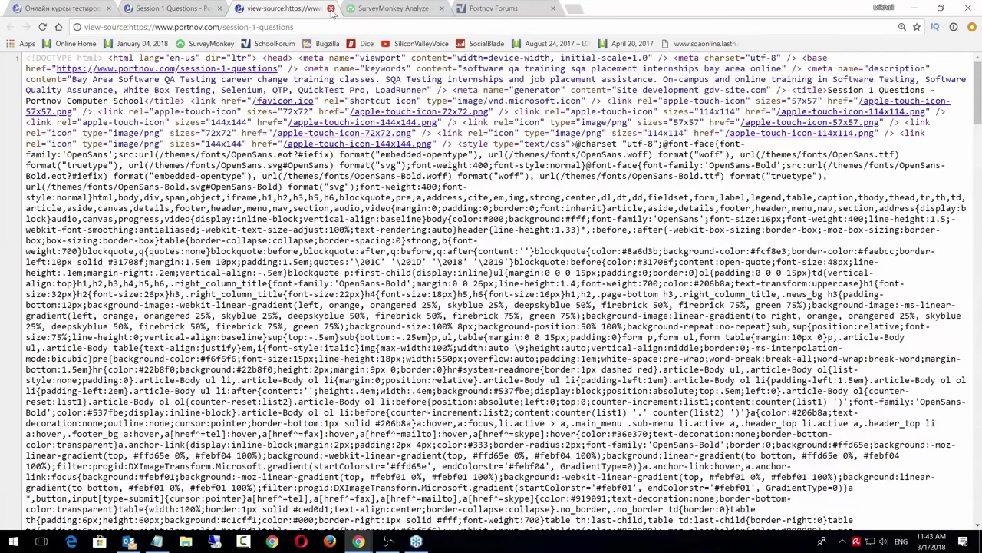
pyautogui.click(331, 9)
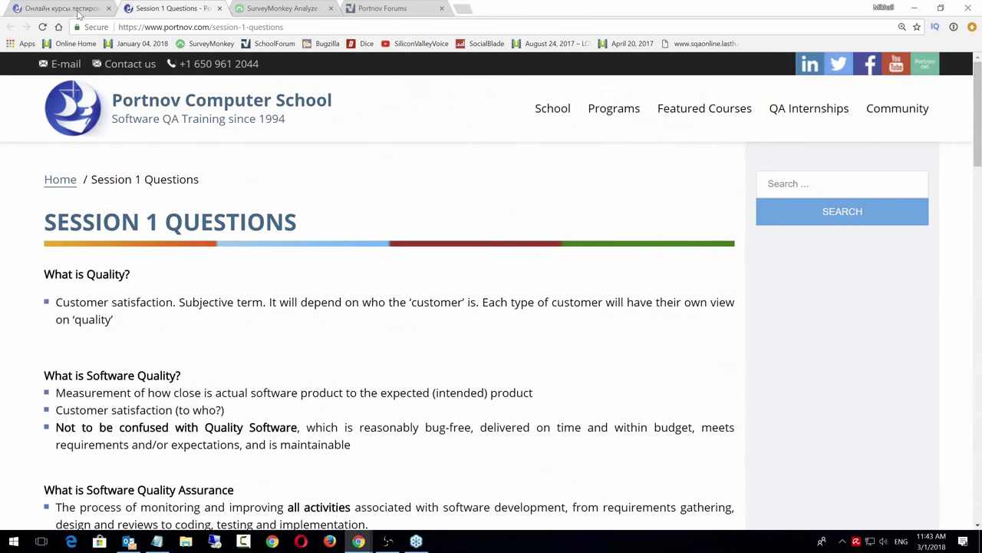
# View the 2018 course page's HTML source and highlight the LinkedIn group link.
pyautogui.click(79, 10)
pyautogui.rightClick(482, 136)
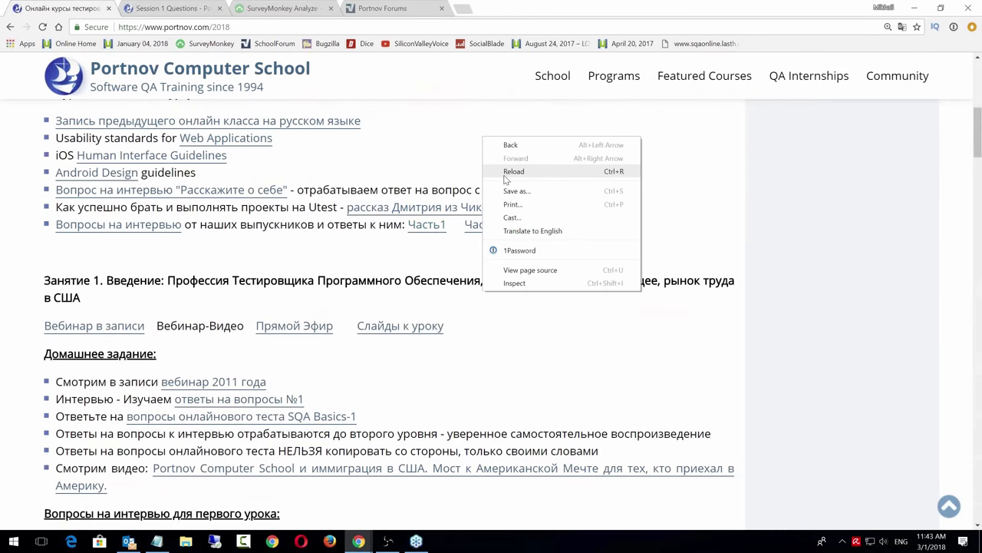
pyautogui.click(509, 270)
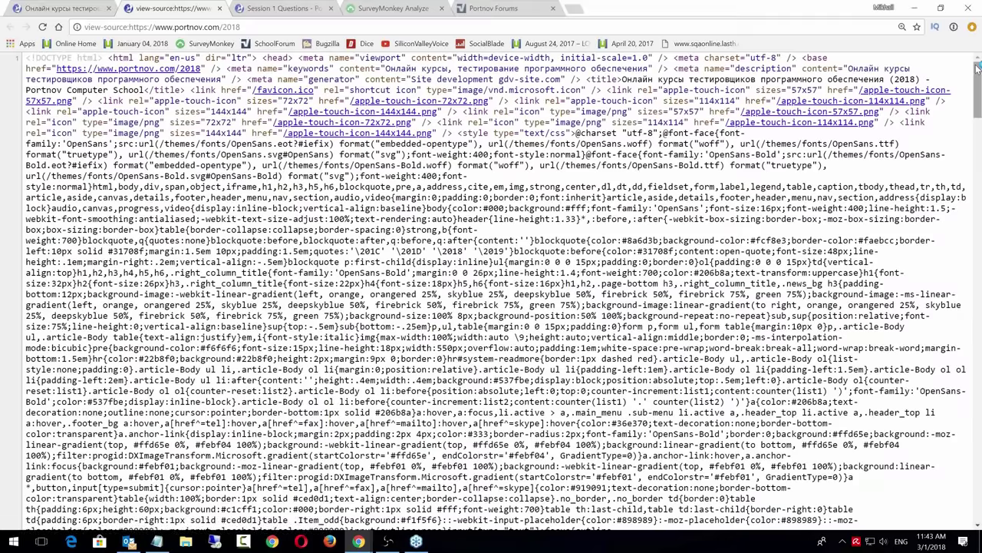
pyautogui.moveTo(978, 68); pyautogui.dragTo(952, 351)
pyautogui.moveTo(320, 281); pyautogui.dragTo(52, 280)
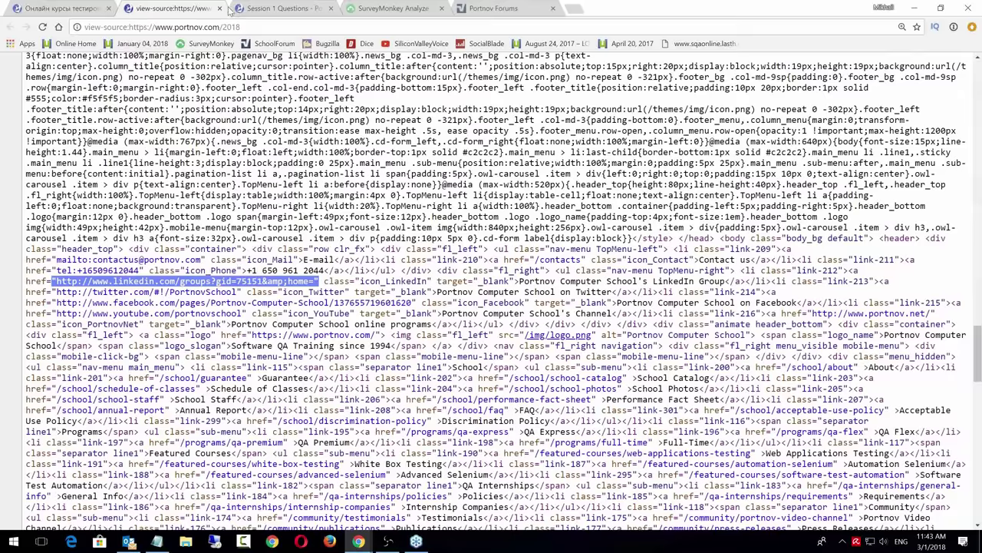
pyautogui.click(219, 9)
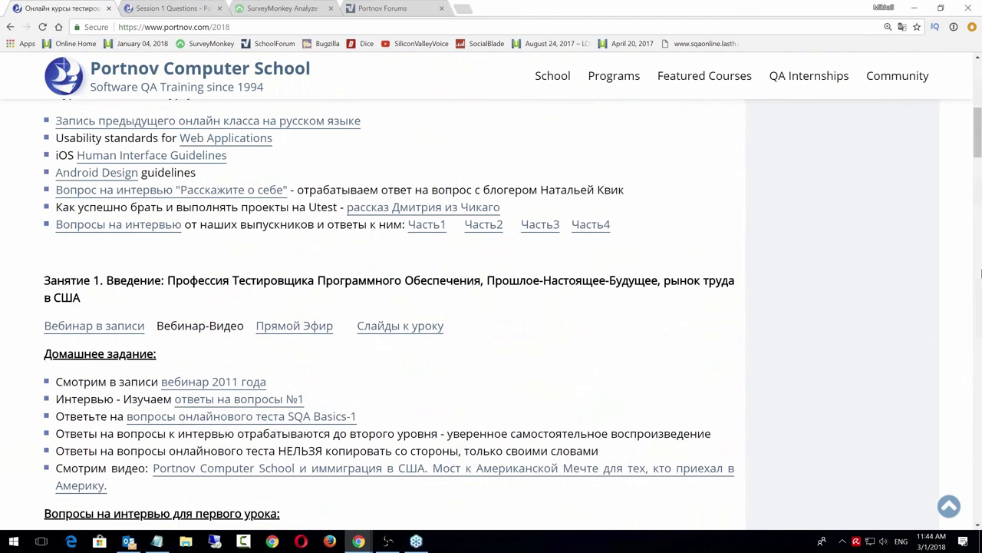
# Close both open Word documents from the taskbar previews.
pyautogui.scroll(-2, 977, 116)
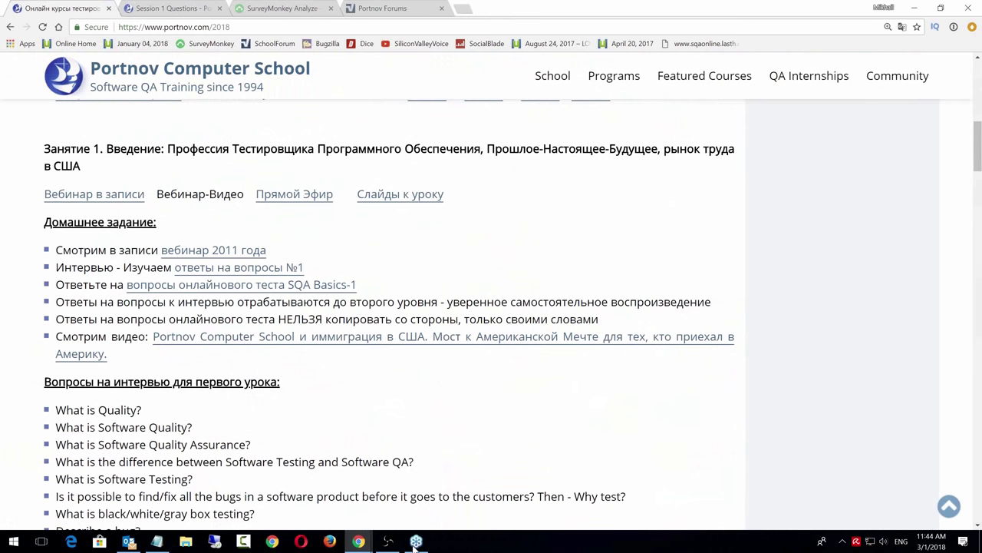
pyautogui.moveTo(363, 544)
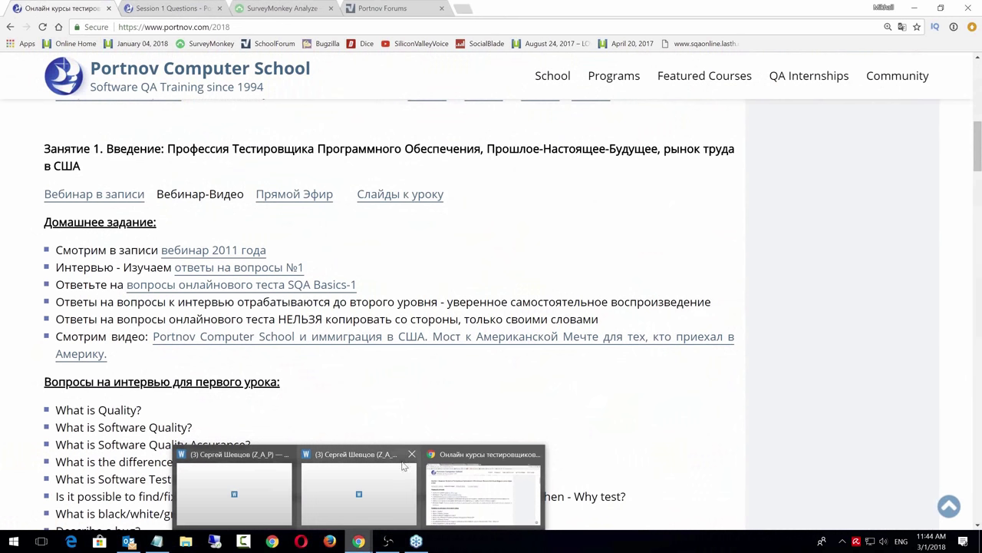
pyautogui.click(410, 454)
pyautogui.click(348, 454)
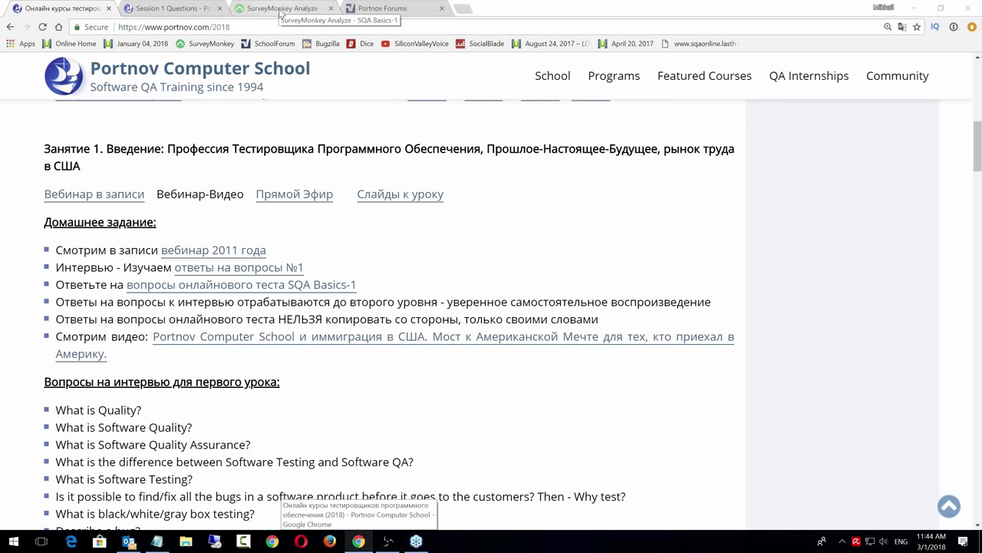
# Scroll through the SurveyMonkey Q5 and Q6 response lists, settling on Q5's 287 answers.
pyautogui.click(281, 9)
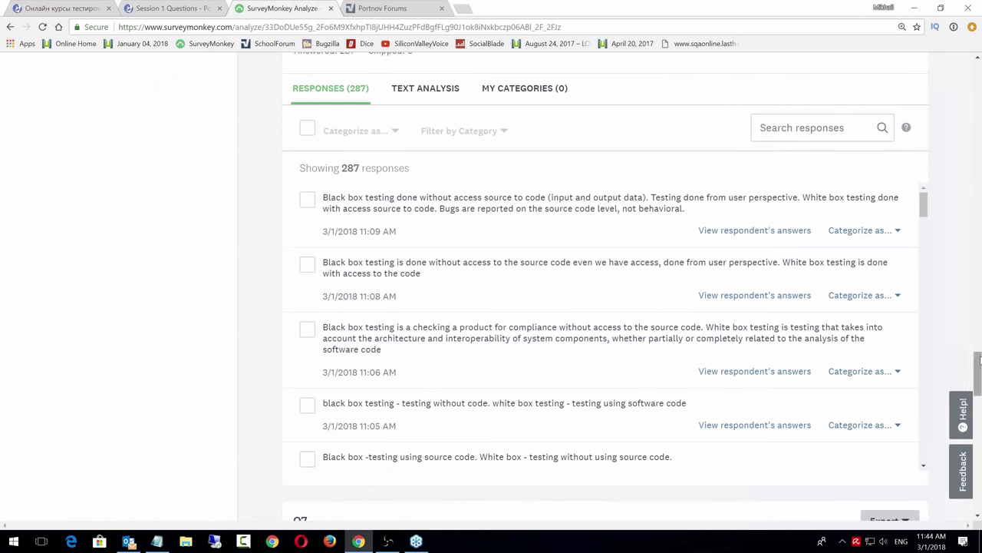
pyautogui.moveTo(978, 364); pyautogui.dragTo(979, 407)
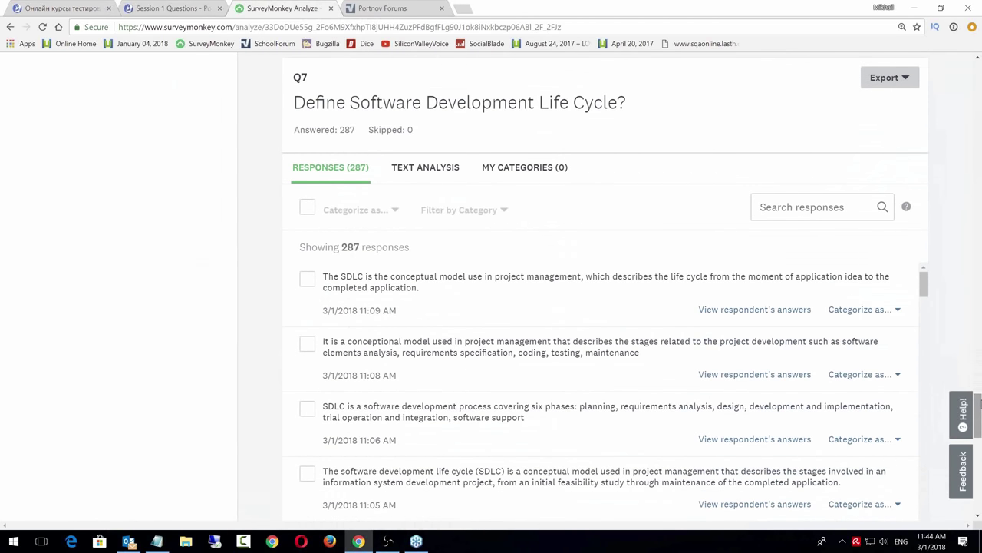
pyautogui.moveTo(980, 405); pyautogui.dragTo(981, 404)
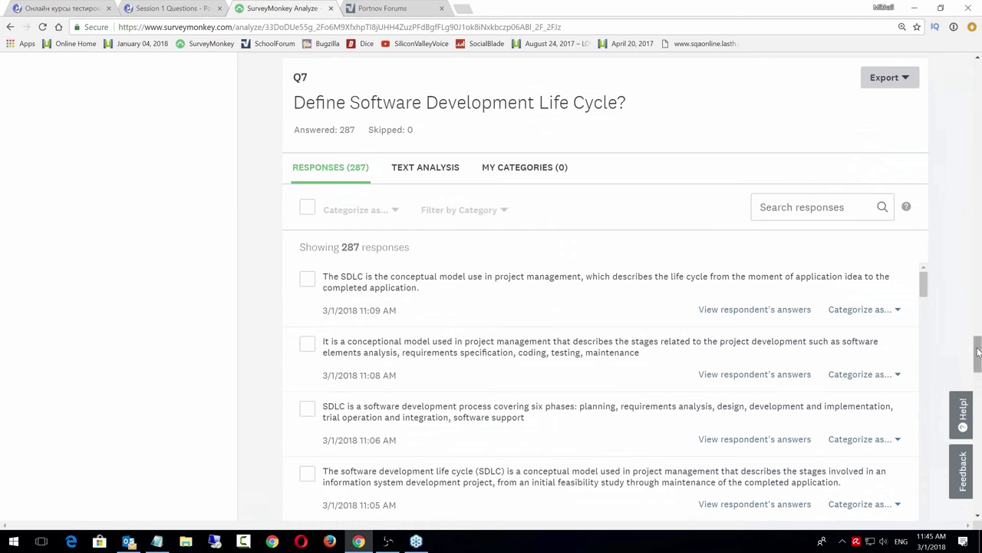
pyautogui.moveTo(978, 351); pyautogui.dragTo(980, 268)
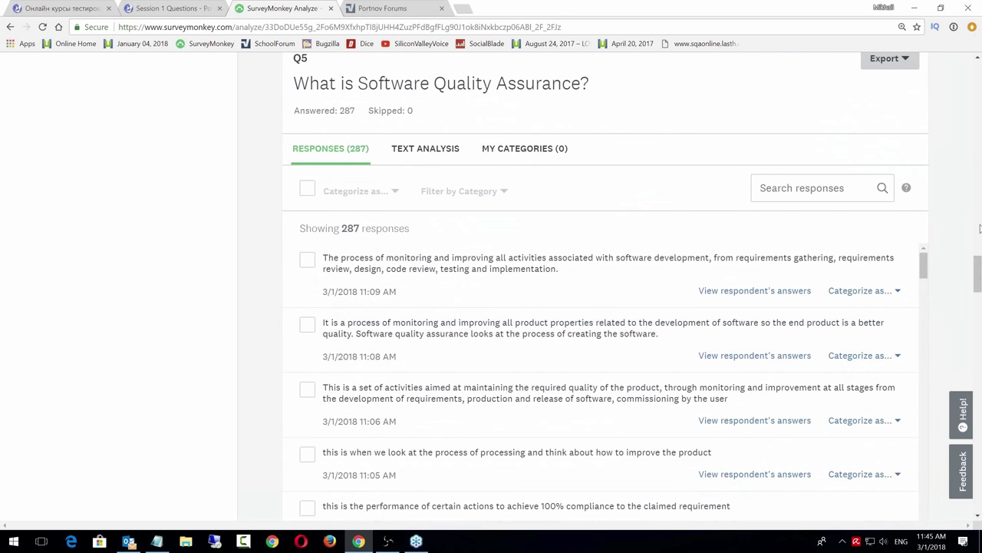
pyautogui.scroll(-2, 978, 292)
pyautogui.scroll(-4, 978, 291)
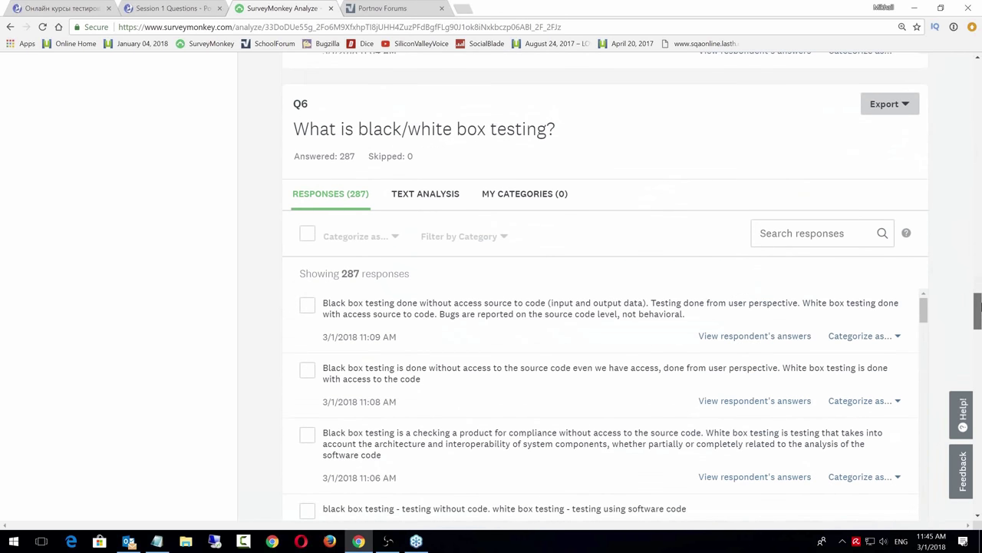
pyautogui.moveTo(978, 314); pyautogui.dragTo(978, 269)
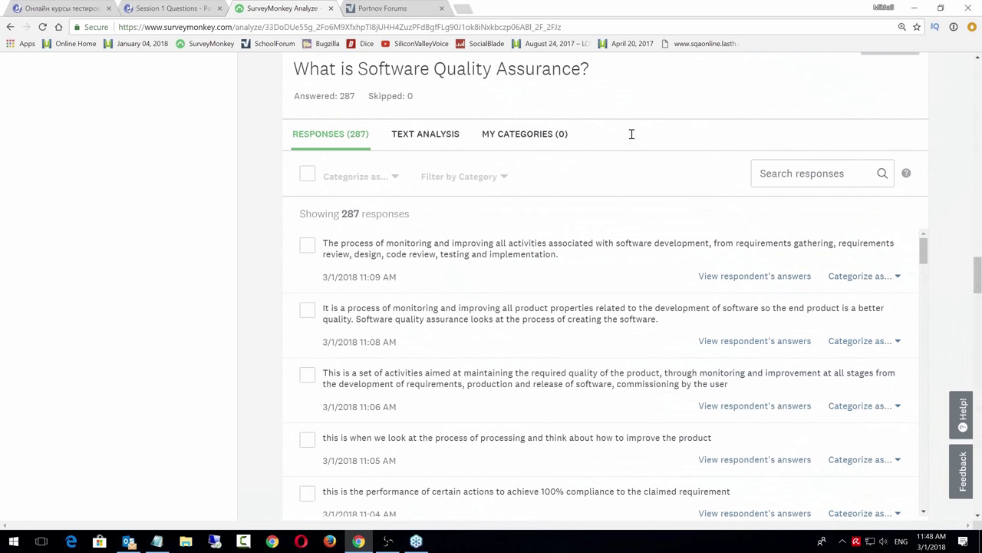
# Open the sqaonline SDLC link from Session 1 Questions in a new tab and view it.
pyautogui.click(183, 9)
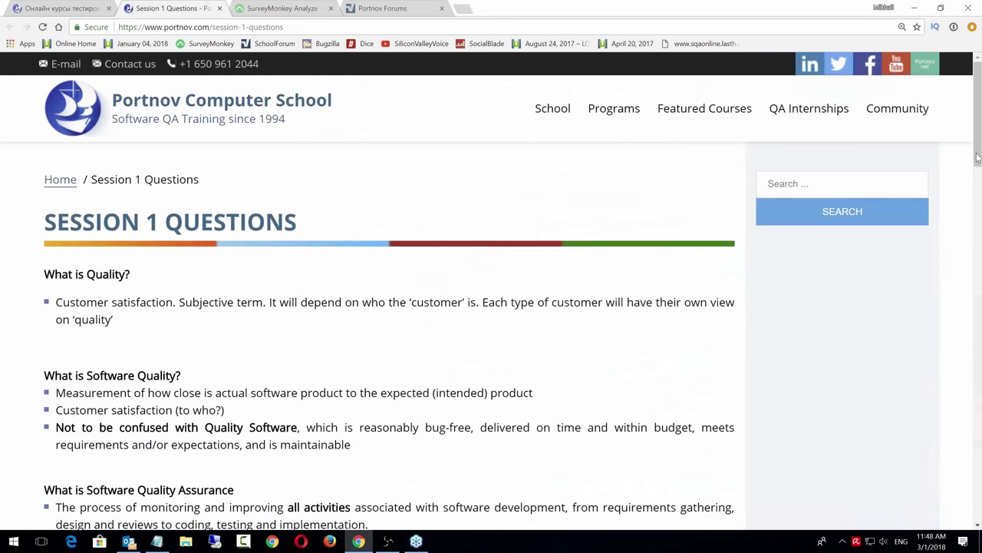
pyautogui.scroll(-1, 976, 127)
pyautogui.moveTo(976, 127); pyautogui.dragTo(976, 414)
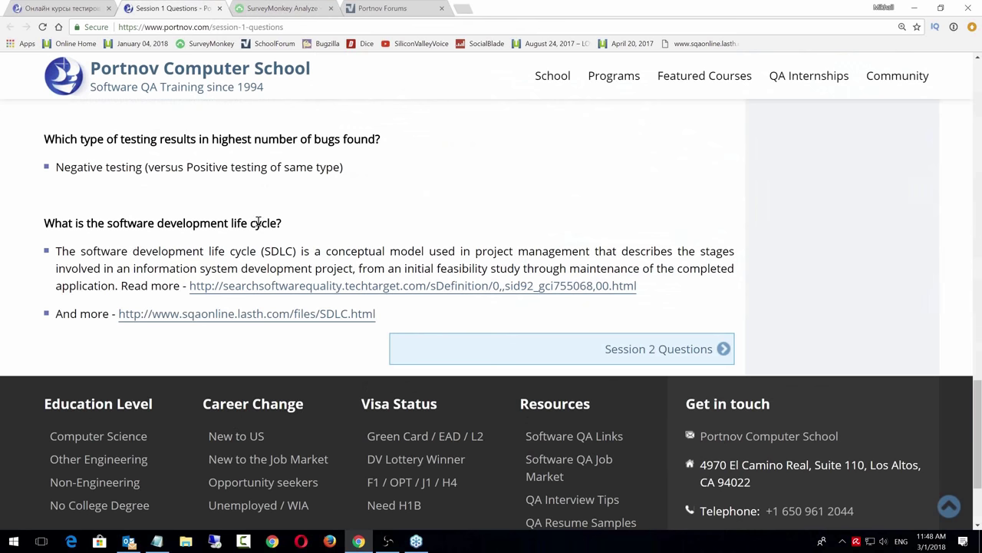
pyautogui.rightClick(265, 321)
pyautogui.click(284, 325)
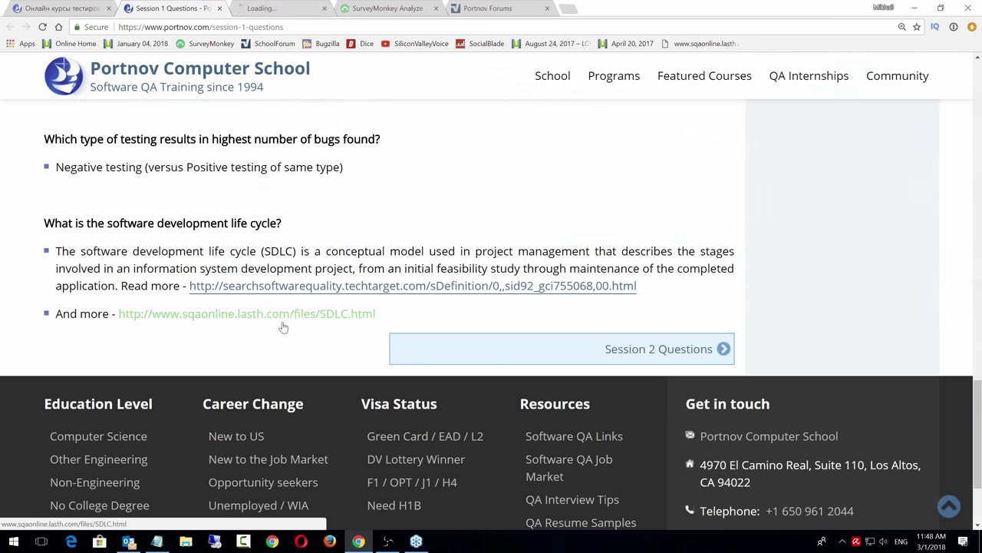
pyautogui.click(272, 10)
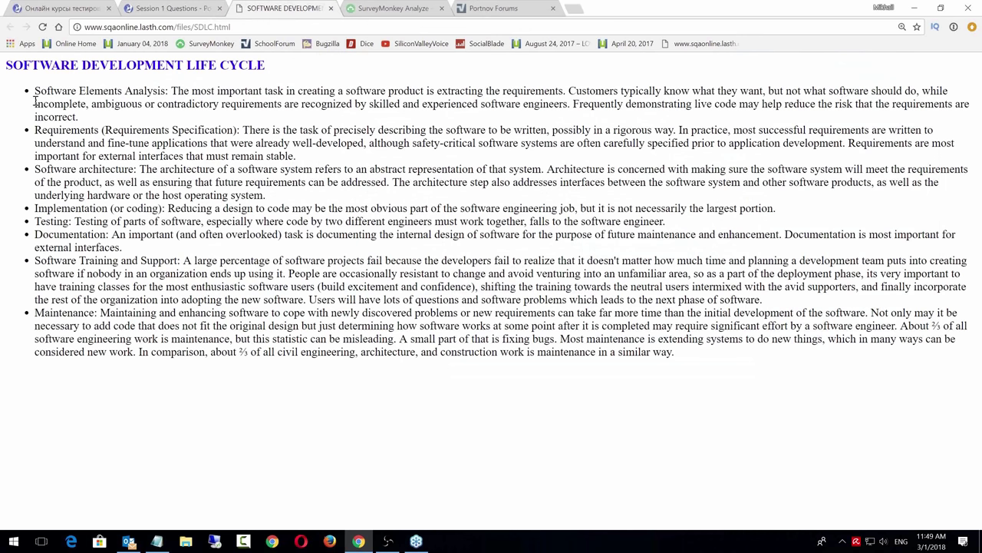
# Highlight 'incomplete, ambiguous or contradictory' in the first SDLC bullet, then close the sqaonline tab.
pyautogui.moveTo(35, 102); pyautogui.dragTo(89, 108)
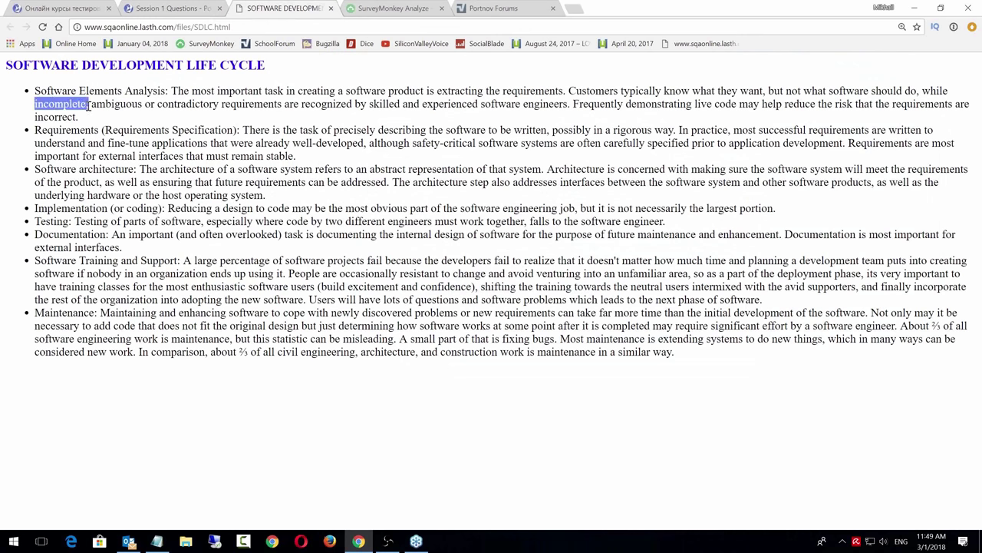
pyautogui.moveTo(89, 108); pyautogui.dragTo(143, 105)
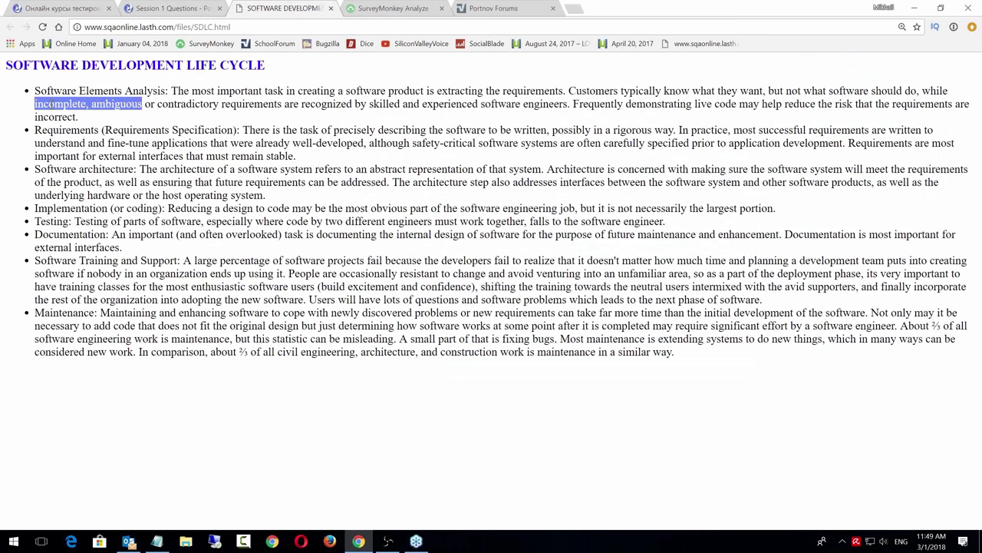
pyautogui.click(149, 101)
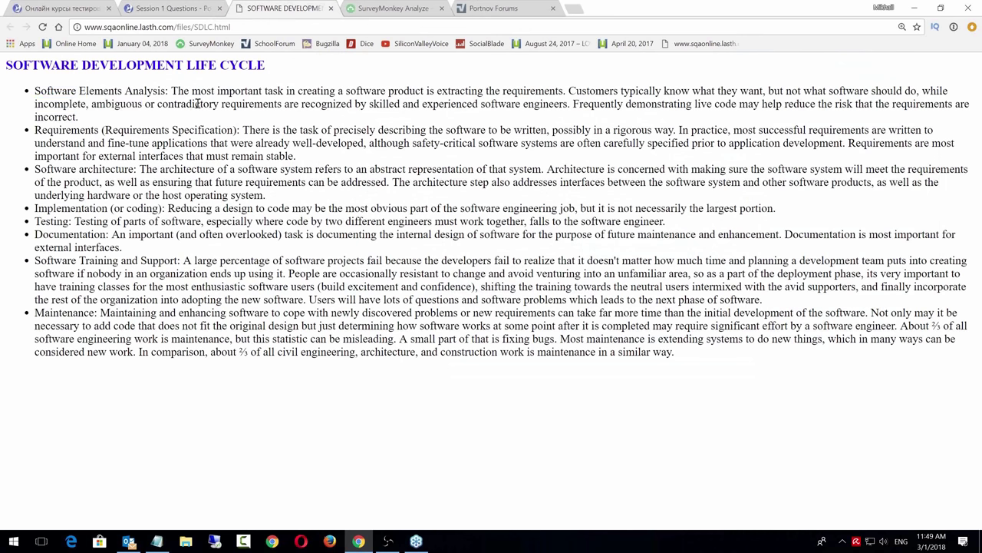
pyautogui.moveTo(221, 103); pyautogui.dragTo(39, 110)
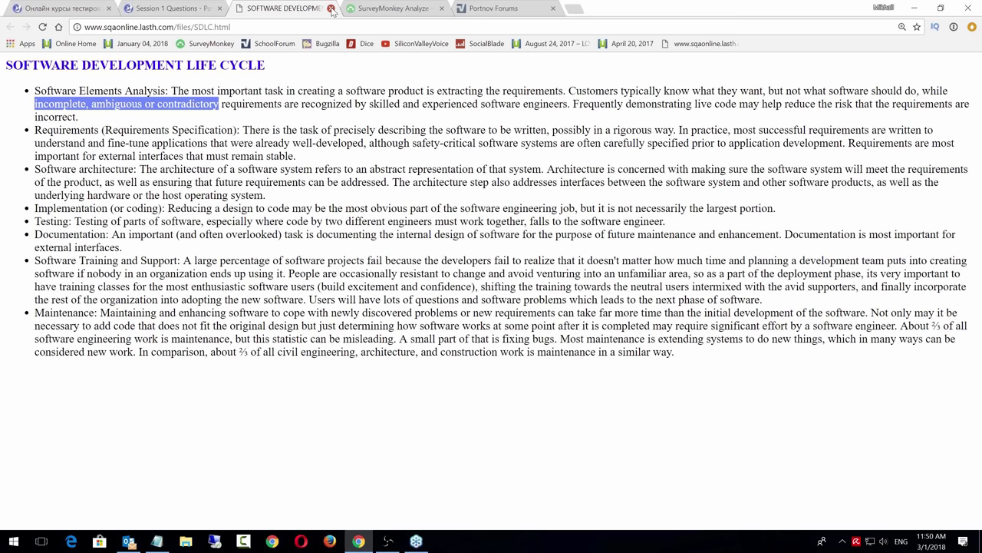
pyautogui.click(330, 9)
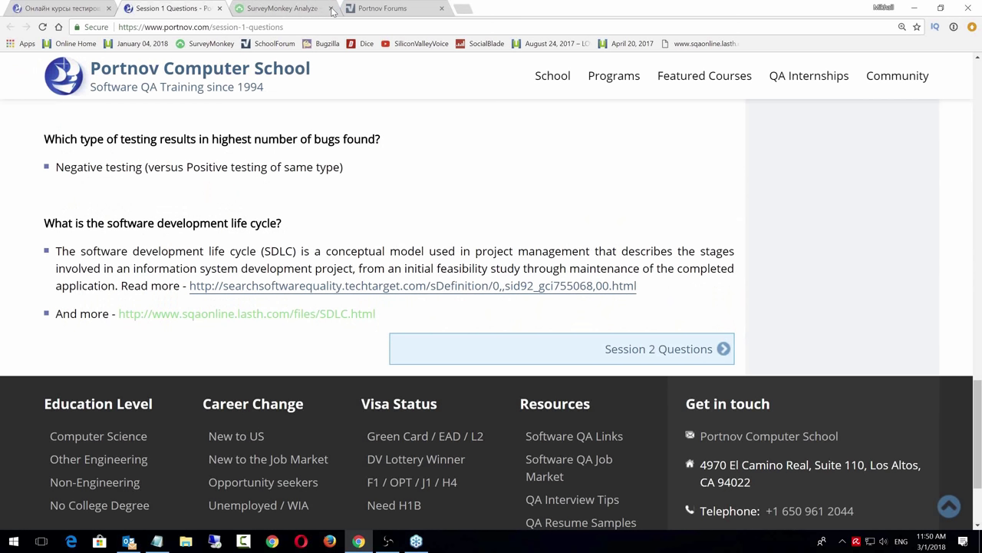
# Switch back to the SurveyMonkey Analyze tab showing Q5's 287 responses.
pyautogui.click(287, 15)
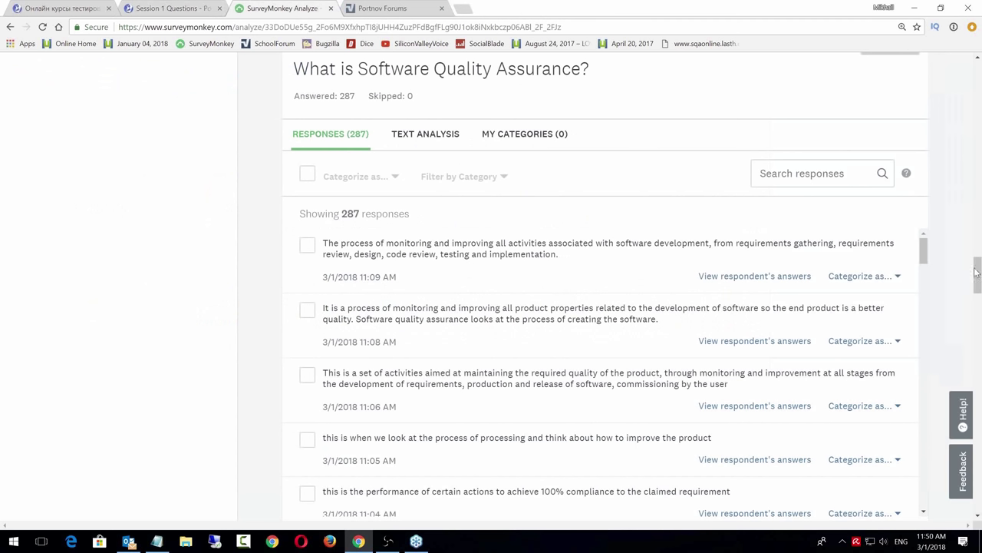
# Scroll down to the 287 Q7 SDLC responses, then switch to the Session 1 Questions page.
pyautogui.moveTo(978, 268); pyautogui.dragTo(981, 345)
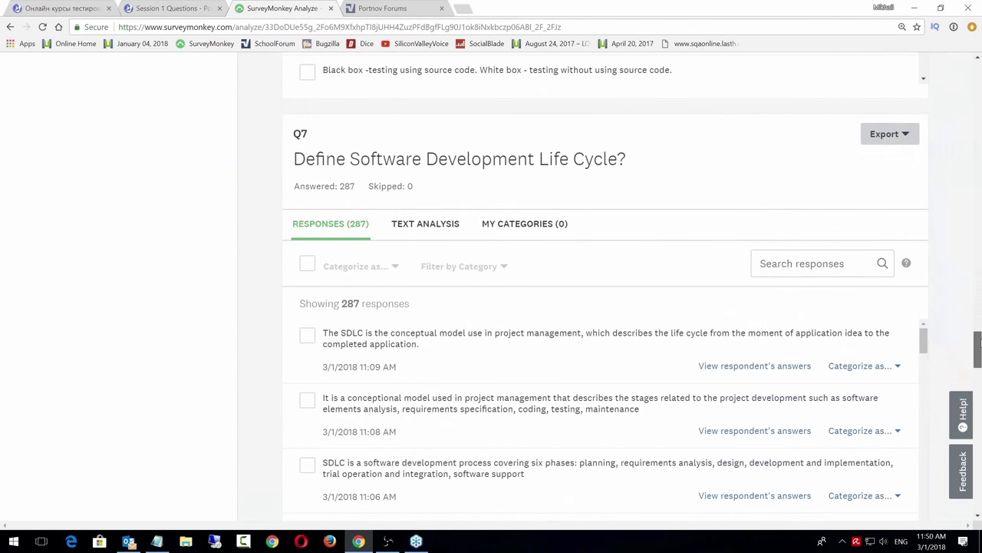
pyautogui.moveTo(979, 345); pyautogui.dragTo(980, 348)
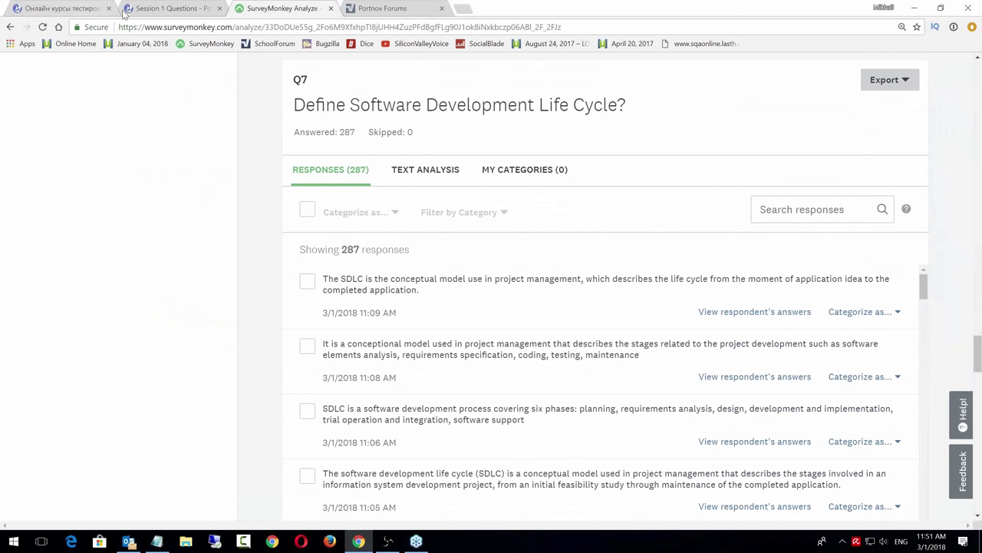
pyautogui.click(154, 13)
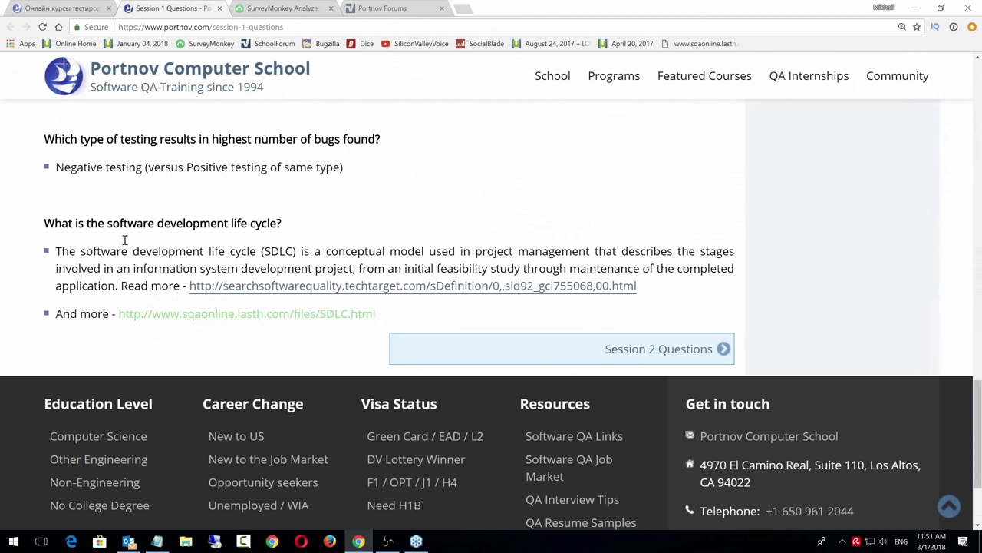
# Select 'conceptual model used in project management' in the SDLC answer, then switch to SurveyMonkey Q7.
pyautogui.moveTo(57, 250); pyautogui.dragTo(458, 253)
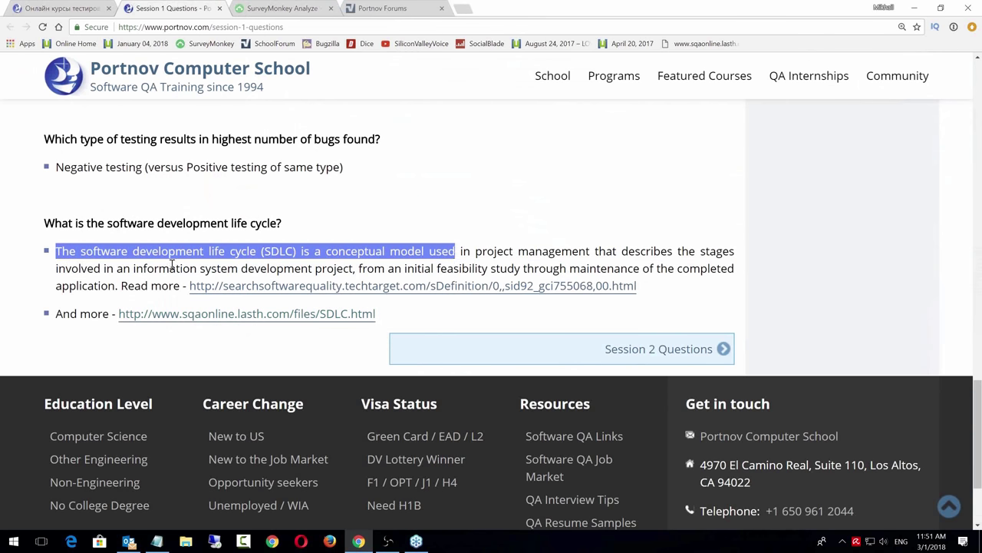
pyautogui.click(491, 260)
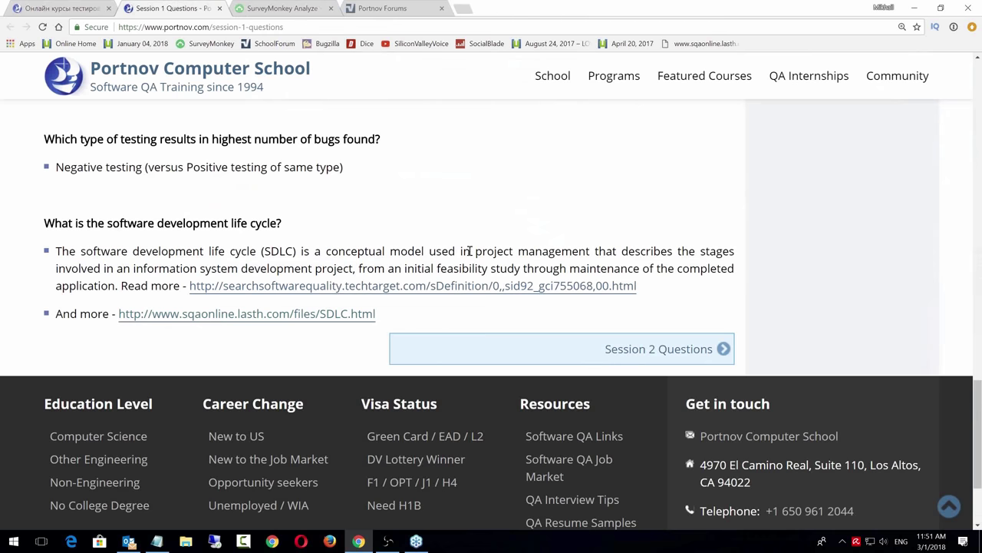
pyautogui.moveTo(327, 253); pyautogui.dragTo(591, 253)
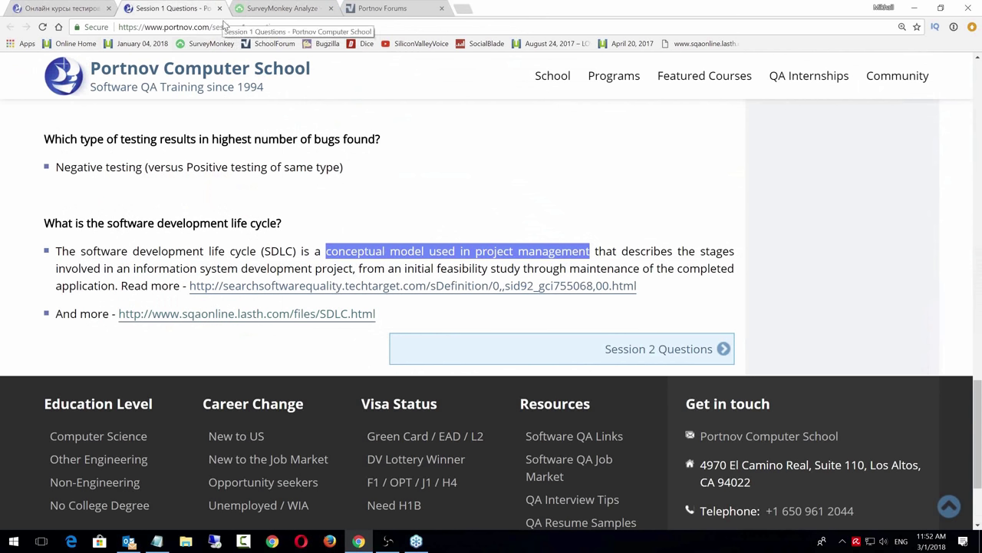
pyautogui.click(253, 9)
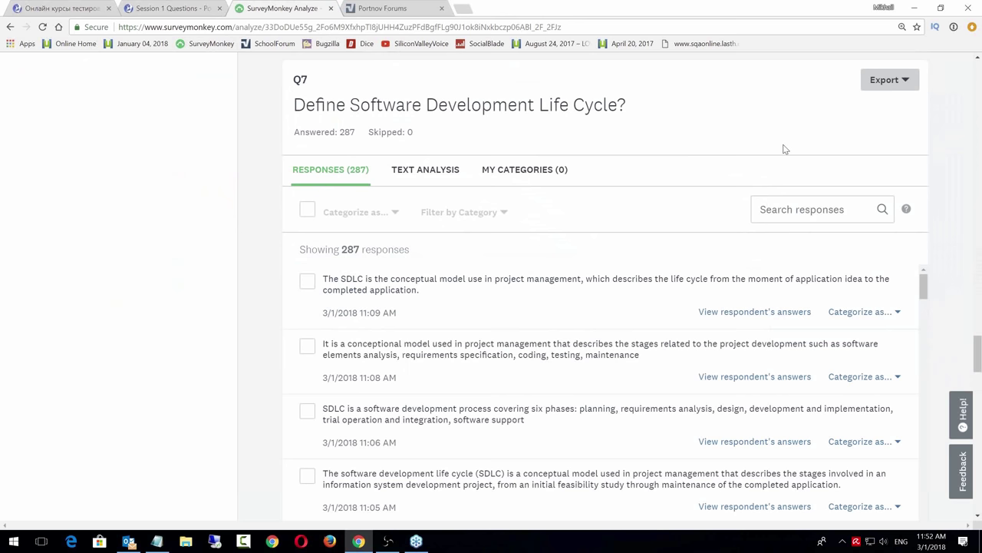
# Select the first Q7 SDLC definition, then scroll down toward Q8, What is use case?
pyautogui.moveTo(358, 281); pyautogui.dragTo(509, 292)
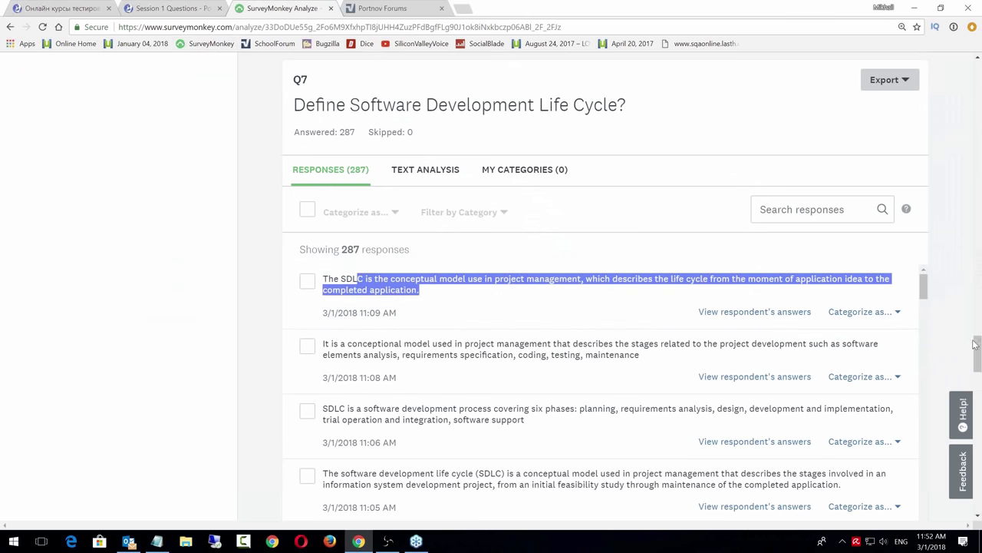
pyautogui.moveTo(975, 345); pyautogui.dragTo(977, 359)
pyautogui.moveTo(923, 121); pyautogui.dragTo(930, 188)
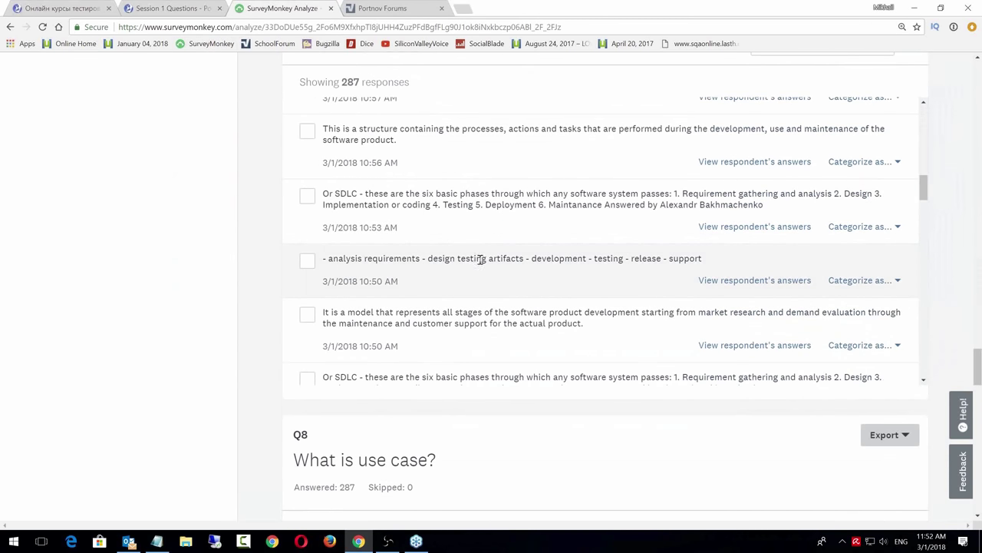
# Highlight the Q7 response listing analysis requirements, design, development, testing, release and support.
pyautogui.moveTo(713, 263); pyautogui.dragTo(323, 256)
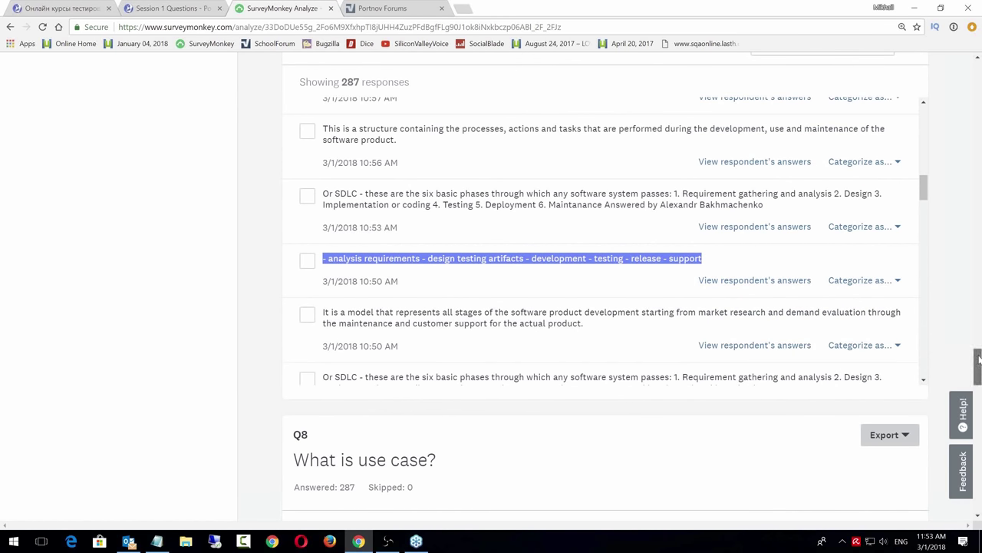
# Scroll down to the Q8 'What is use case?' responses.
pyautogui.moveTo(978, 359); pyautogui.dragTo(978, 388)
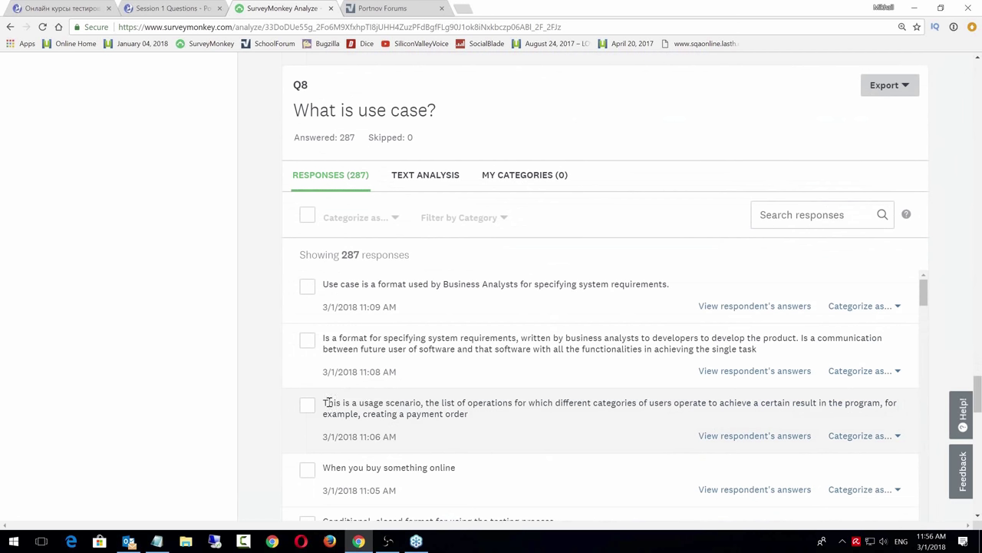
# Briefly highlight the start of the usage-scenario Q8 answer, then scroll down to Q9.
pyautogui.moveTo(327, 402); pyautogui.dragTo(436, 402)
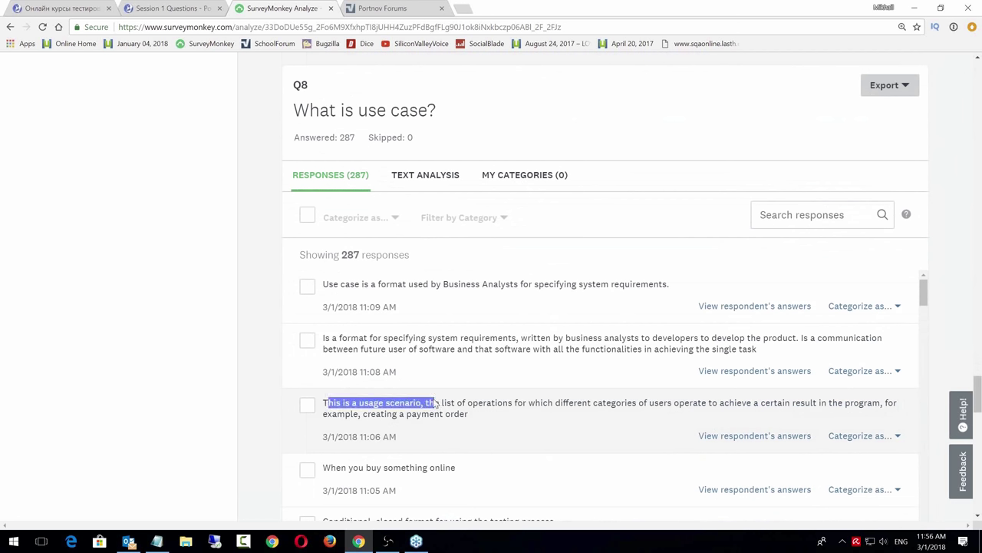
pyautogui.click(439, 411)
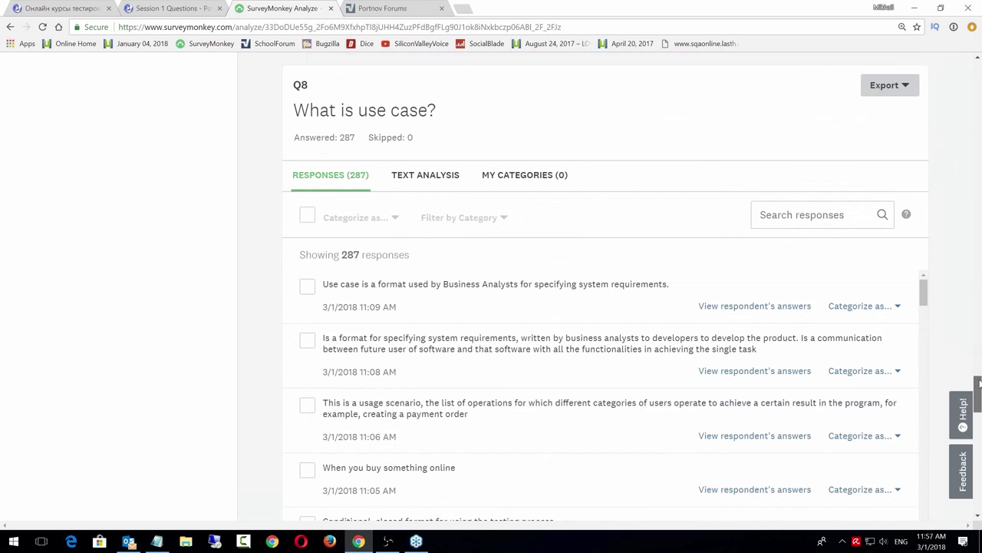
pyautogui.moveTo(979, 384); pyautogui.dragTo(979, 424)
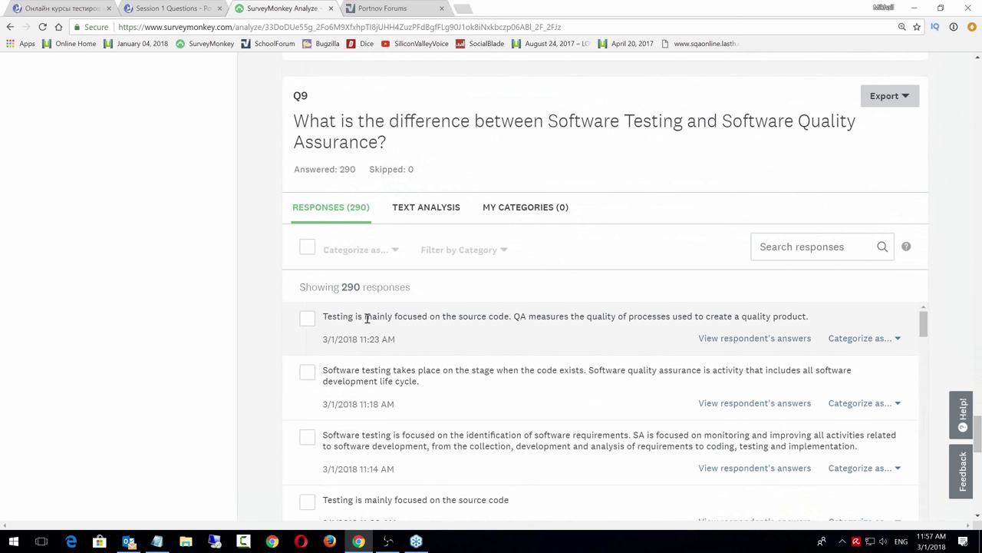
# Highlight the source-code and process-quality phrases in the first Q9 answer, then scroll to Q10.
pyautogui.moveTo(510, 317); pyautogui.dragTo(340, 316)
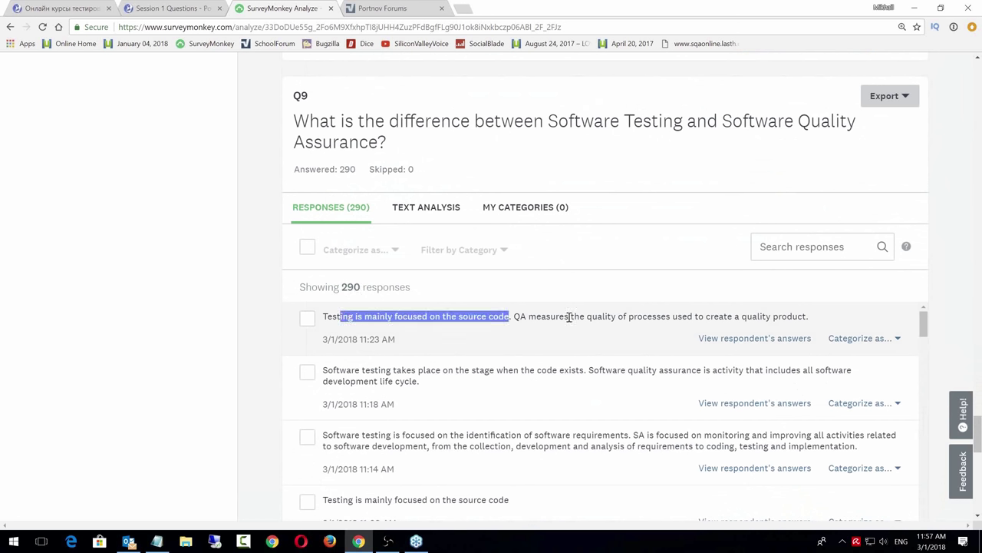
pyautogui.moveTo(526, 316); pyautogui.dragTo(731, 319)
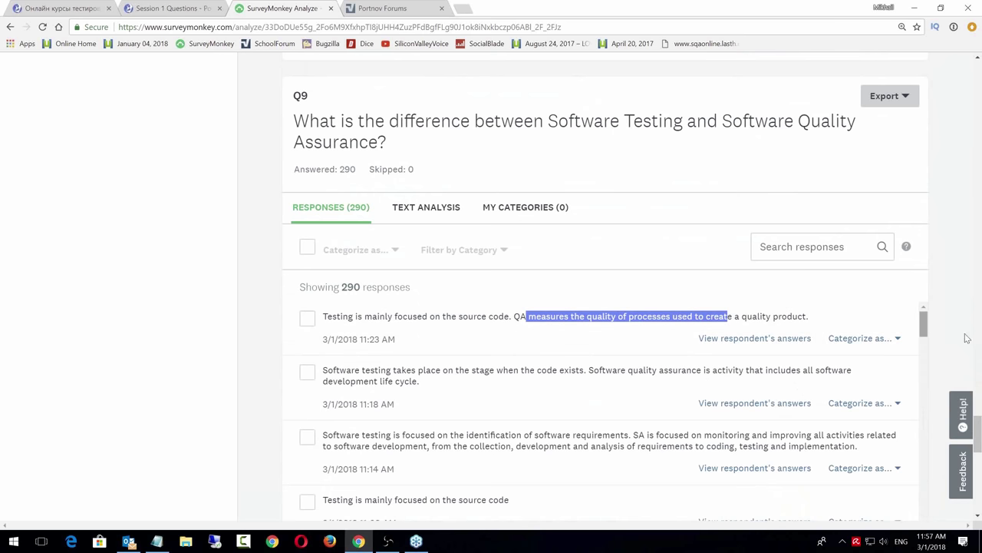
pyautogui.moveTo(978, 422); pyautogui.dragTo(979, 465)
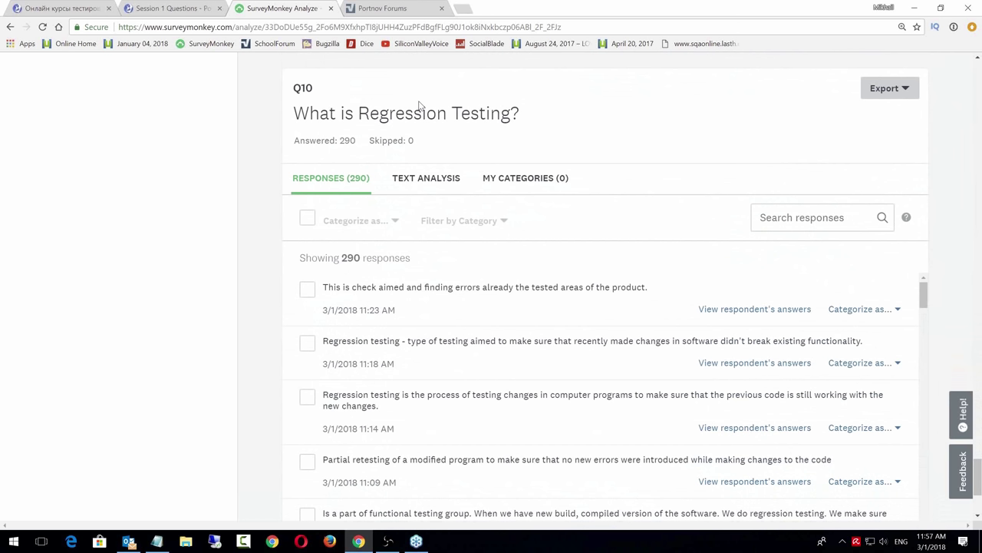
# Switch to Portnov Forums and open the 'What is regression testing?' thread.
pyautogui.click(383, 8)
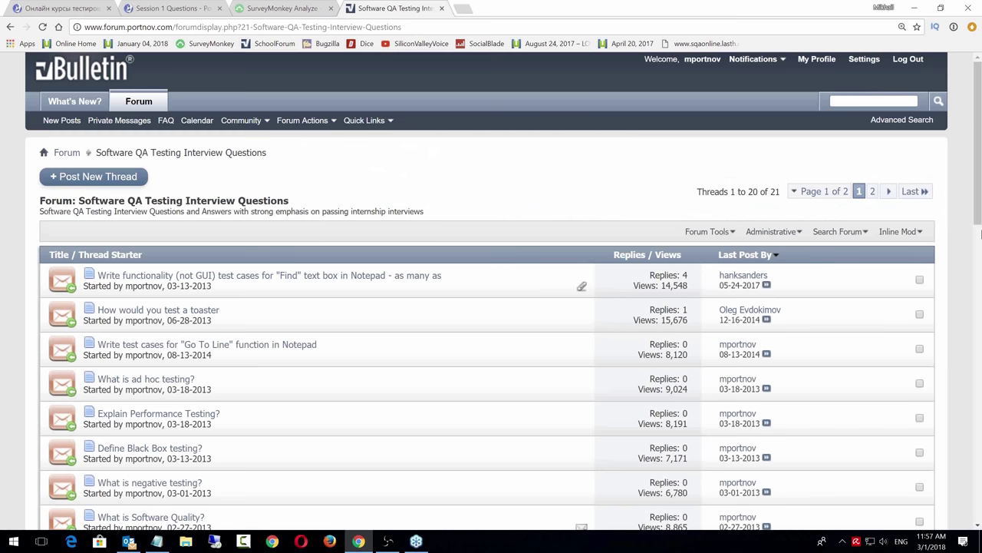
pyautogui.moveTo(978, 100); pyautogui.dragTo(980, 242)
pyautogui.click(142, 414)
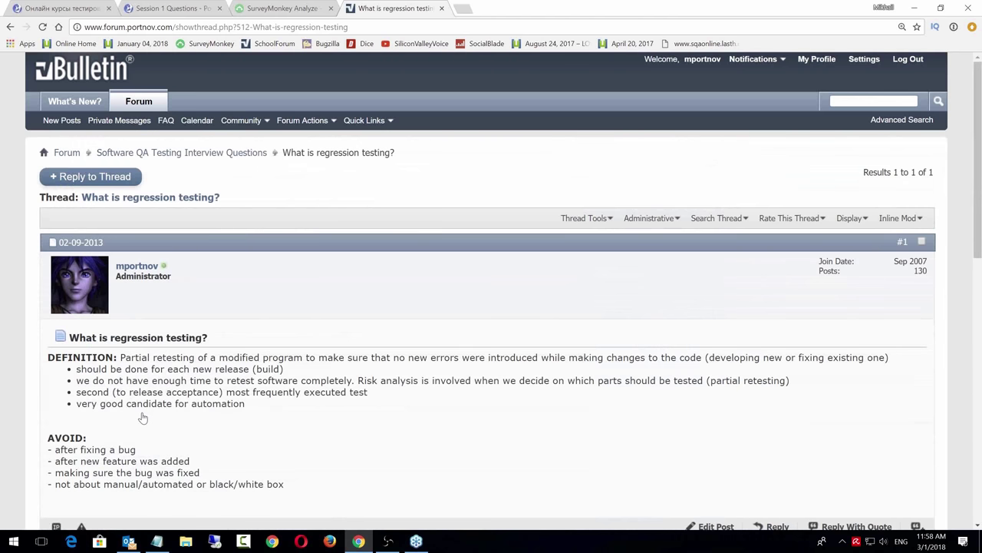
# Highlight 'Partial', the each-new-release bullet, 'build', and the no-new-errors-introduced phrase.
pyautogui.moveTo(980, 121); pyautogui.dragTo(980, 154)
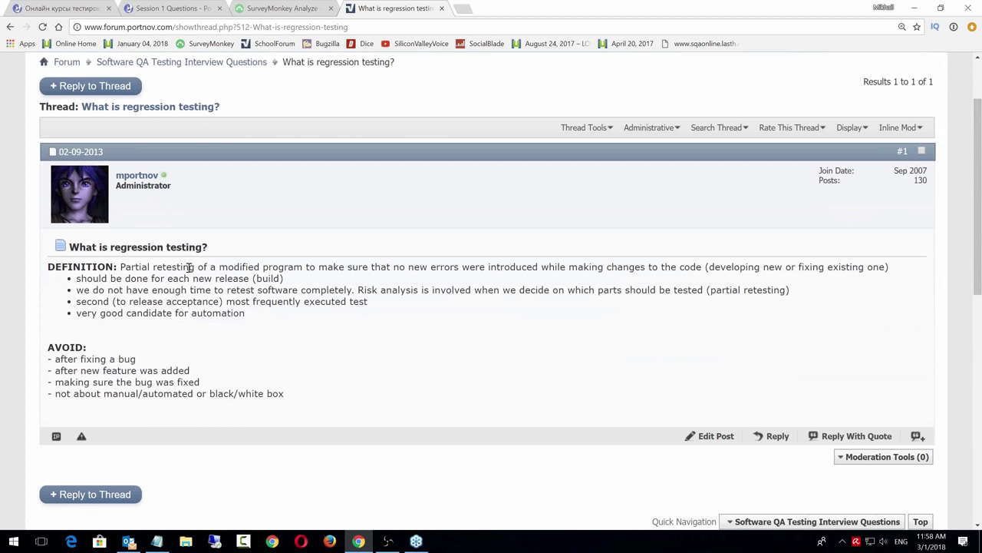
pyautogui.doubleClick(137, 265)
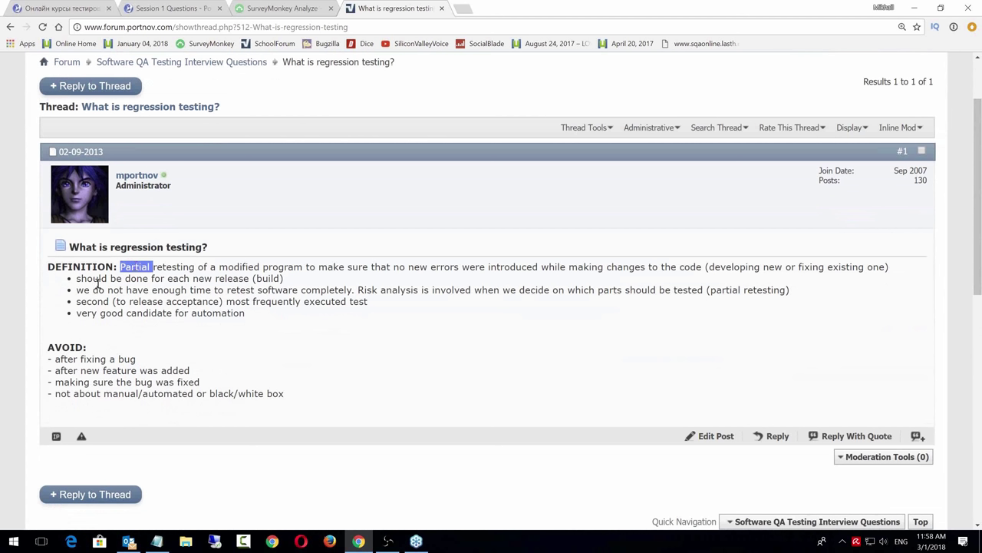
pyautogui.moveTo(77, 280); pyautogui.dragTo(291, 284)
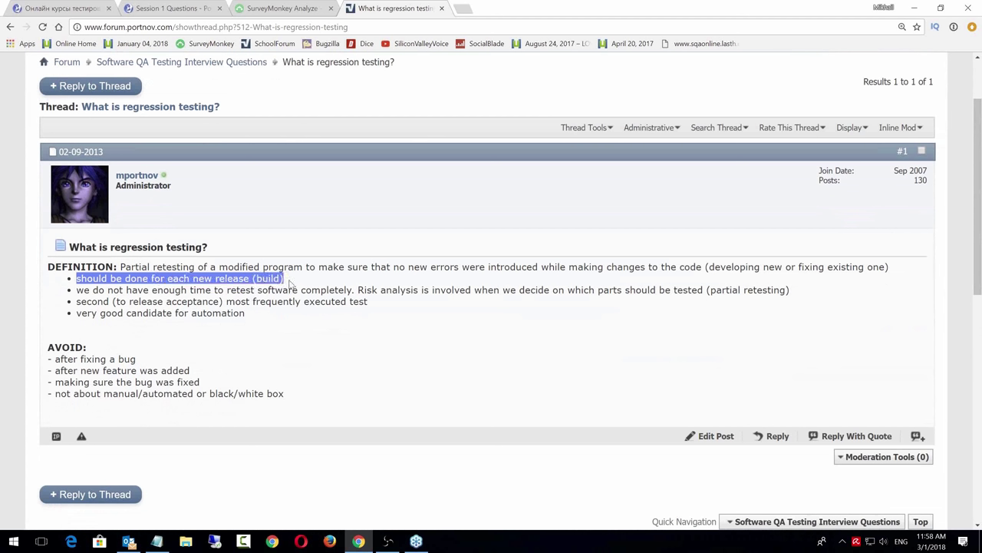
pyautogui.moveTo(278, 279); pyautogui.dragTo(258, 280)
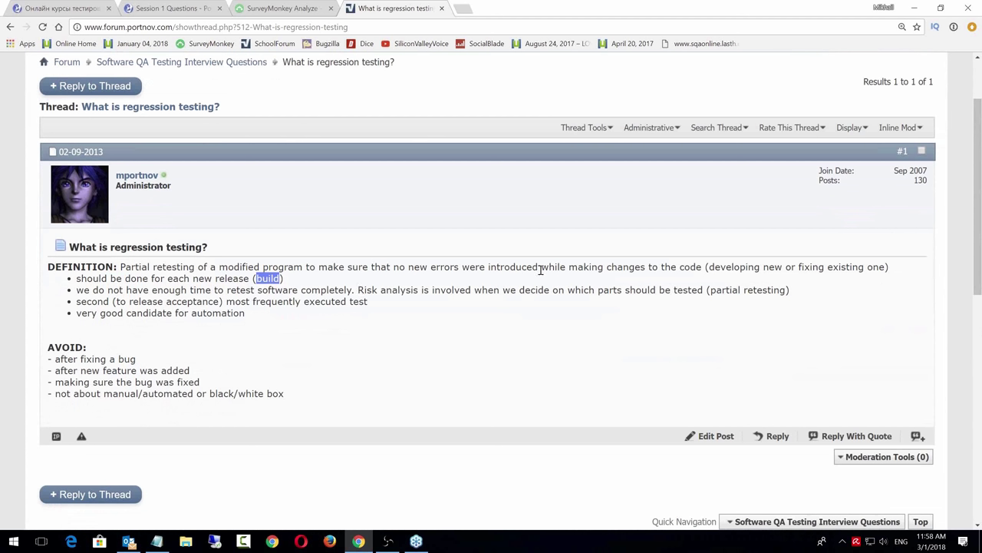
pyautogui.moveTo(407, 266); pyautogui.dragTo(702, 267)
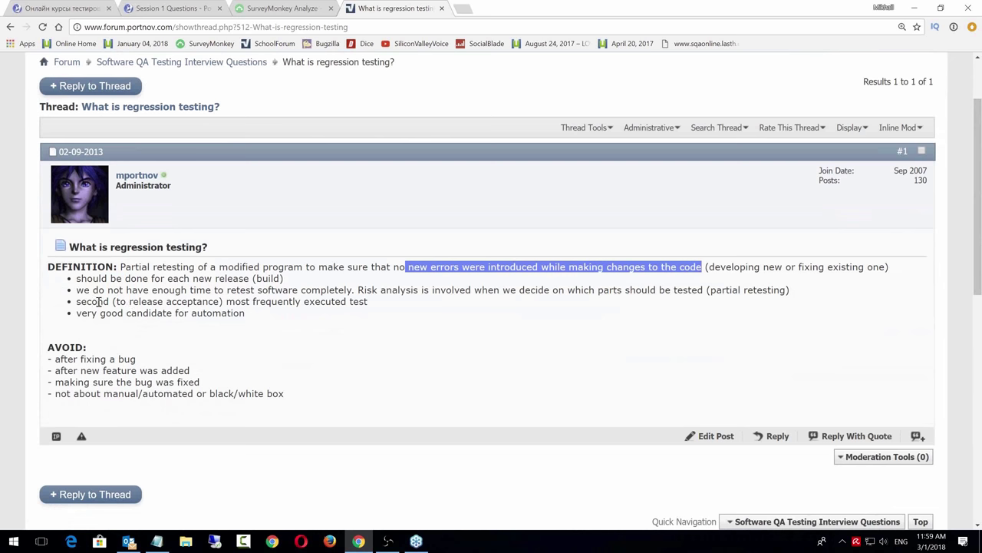
# Highlight 'second', 'release acceptance', the third bullet, and the automation-candidate bullet in turn.
pyautogui.doubleClick(95, 301)
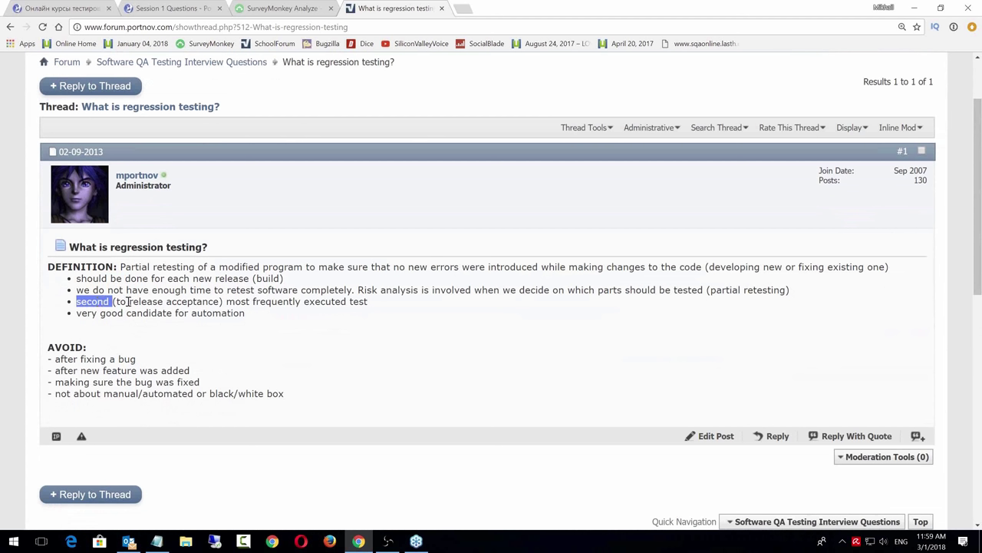
pyautogui.moveTo(129, 301); pyautogui.dragTo(223, 302)
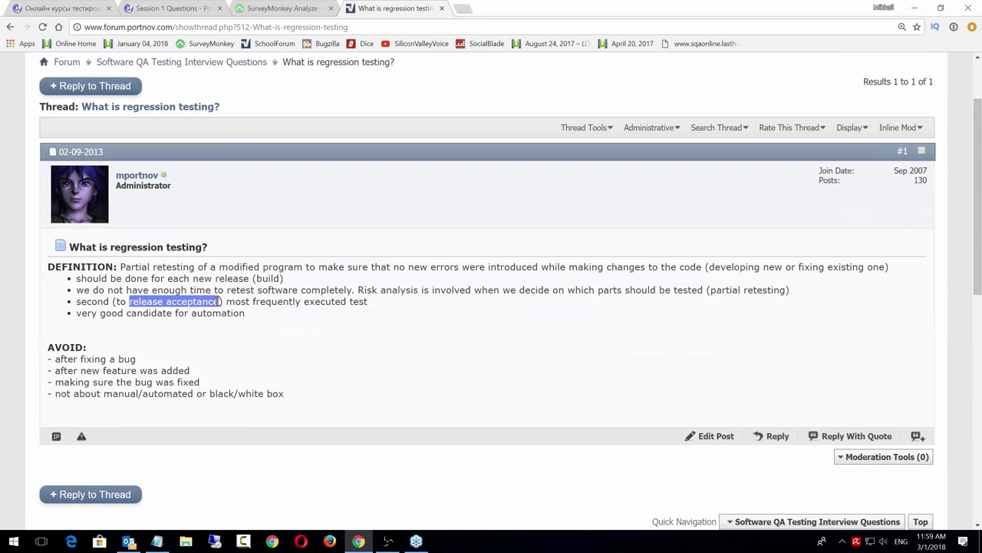
pyautogui.click(89, 301)
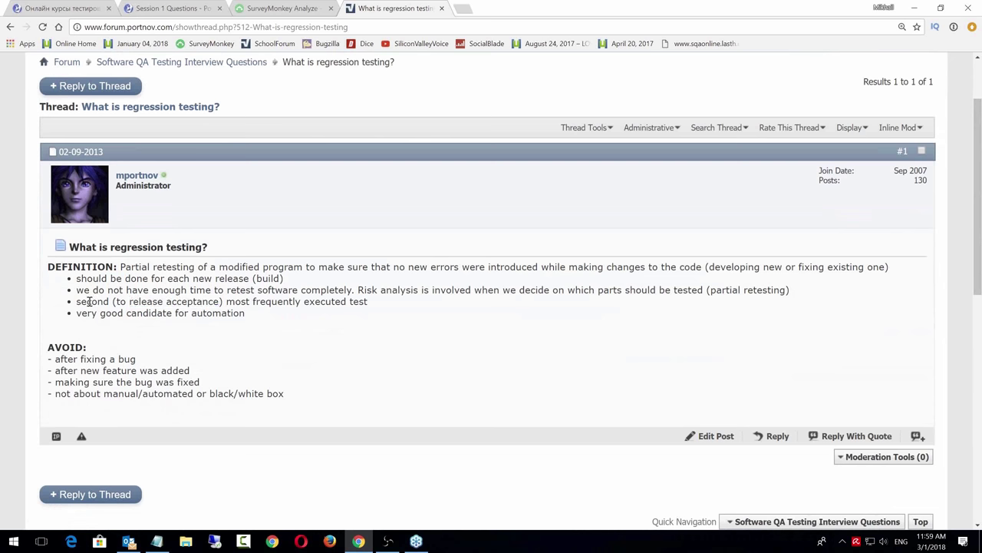
pyautogui.tripleClick(89, 301)
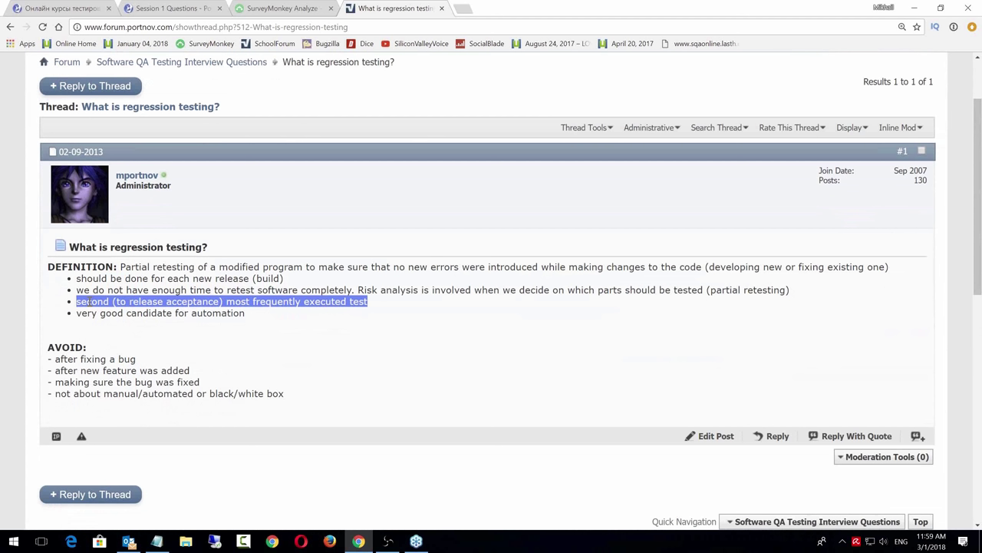
pyautogui.click(81, 312)
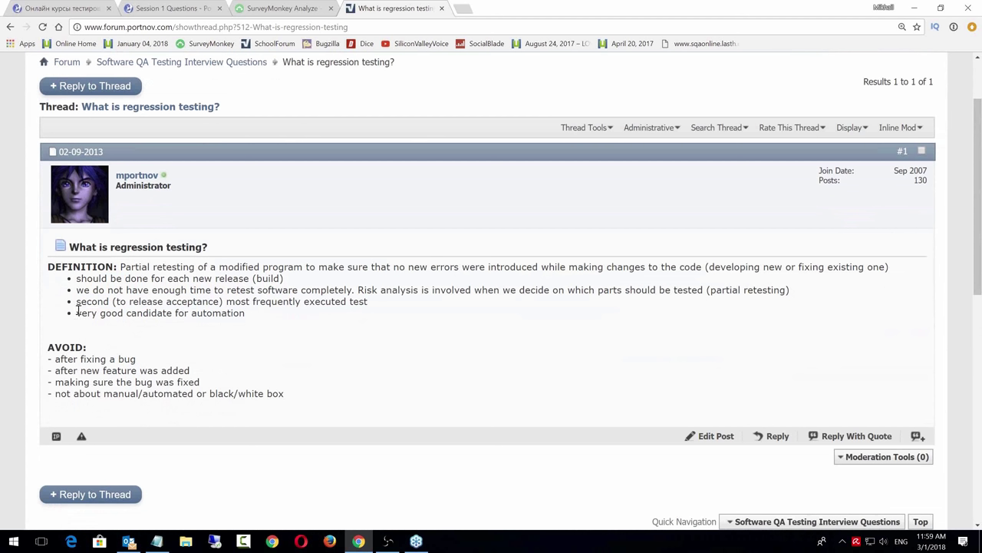
pyautogui.moveTo(78, 312); pyautogui.dragTo(240, 318)
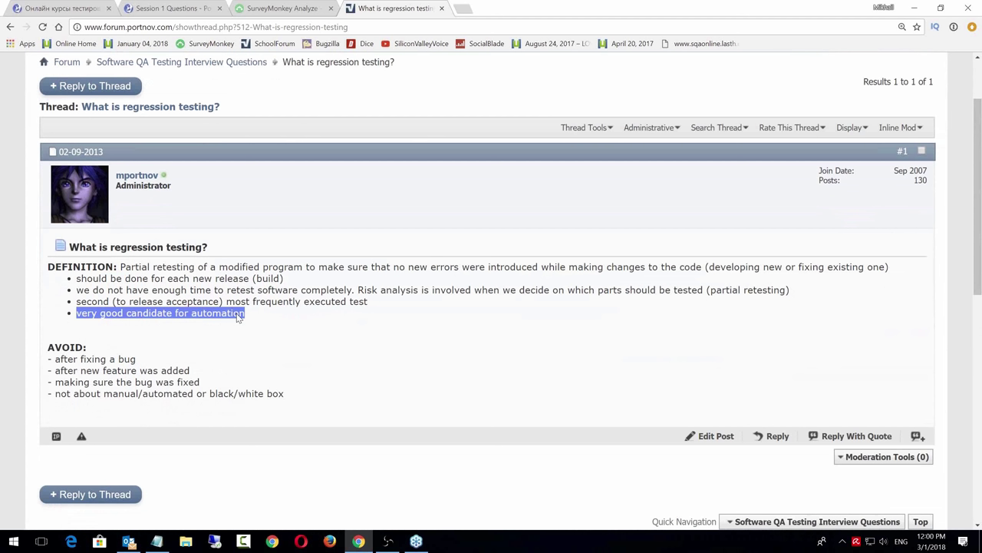
pyautogui.click(51, 358)
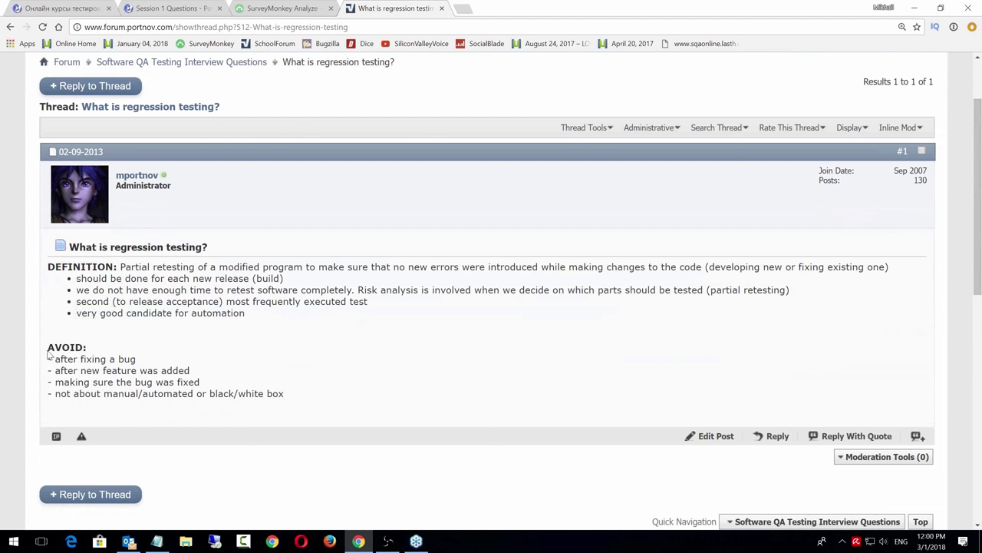
pyautogui.moveTo(47, 347); pyautogui.dragTo(86, 347)
pyautogui.moveTo(51, 358); pyautogui.dragTo(138, 358)
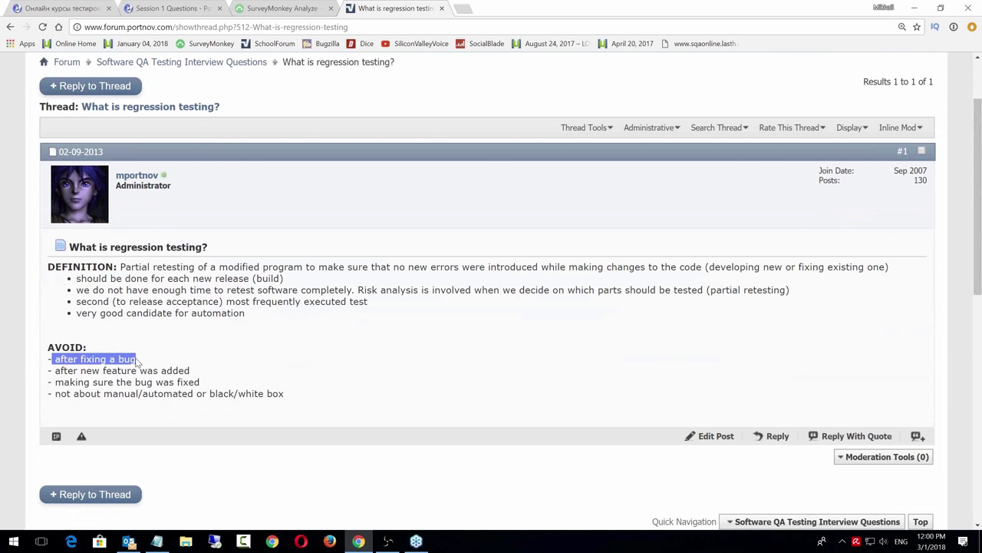
pyautogui.moveTo(48, 372); pyautogui.dragTo(191, 371)
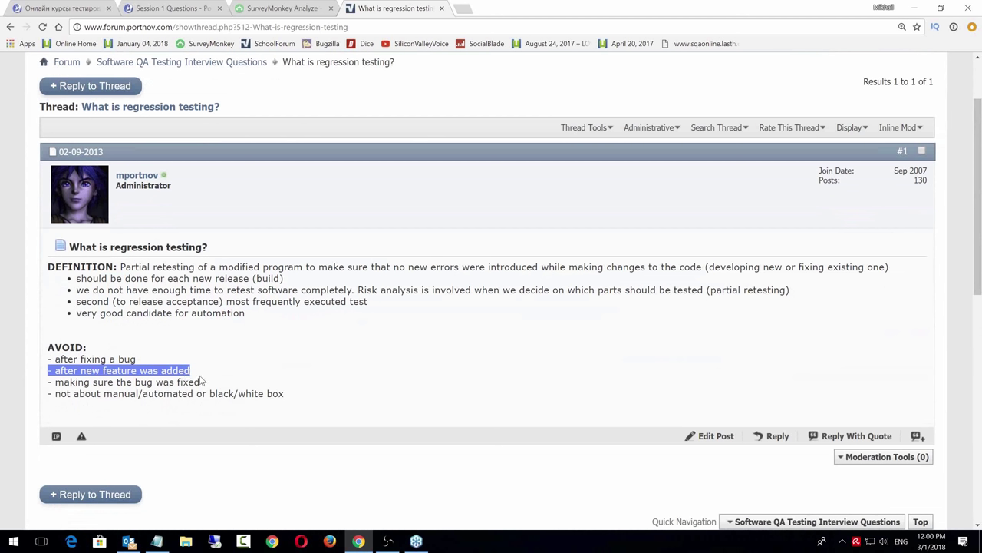
pyautogui.click(134, 387)
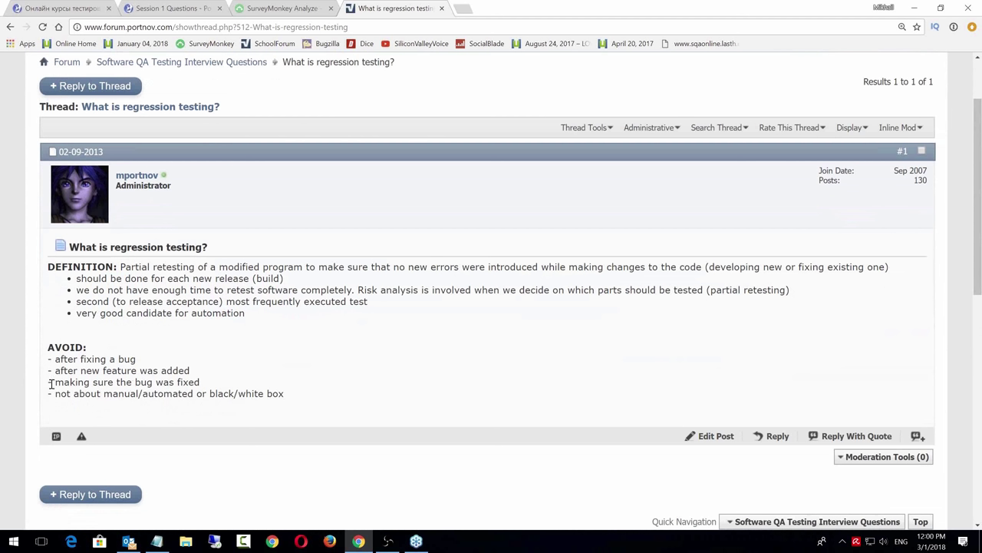
pyautogui.moveTo(51, 383); pyautogui.dragTo(202, 383)
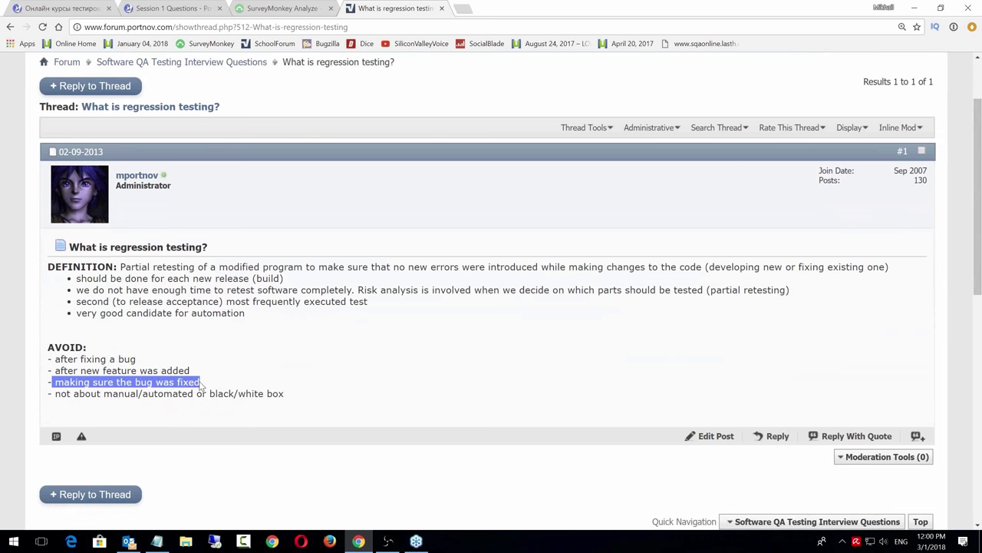
pyautogui.click(136, 382)
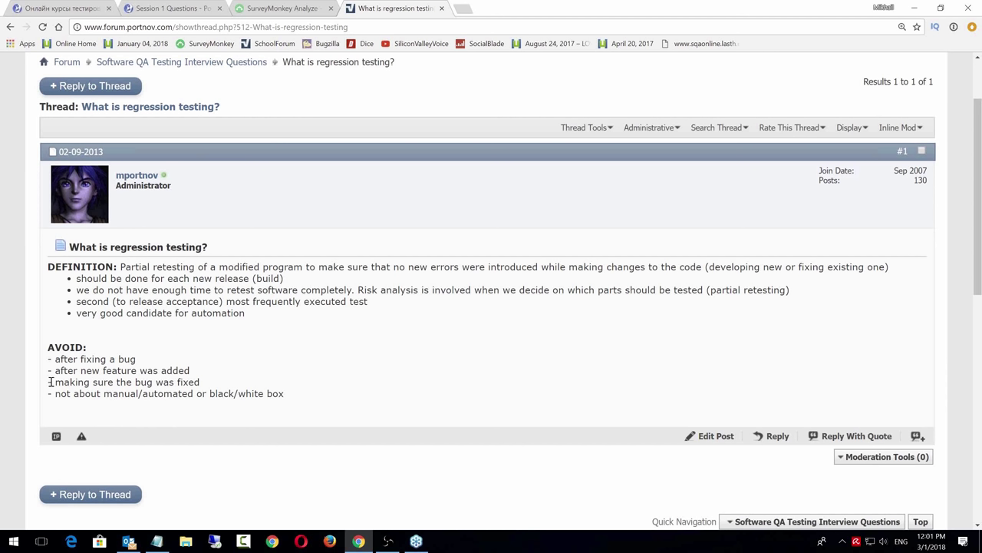
pyautogui.moveTo(51, 381); pyautogui.dragTo(233, 386)
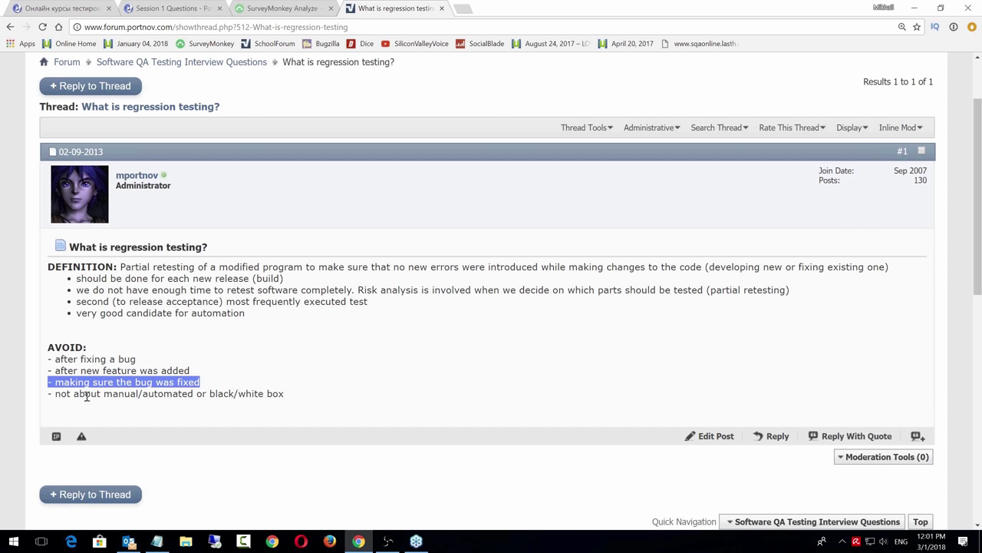
pyautogui.moveTo(56, 393); pyautogui.dragTo(290, 407)
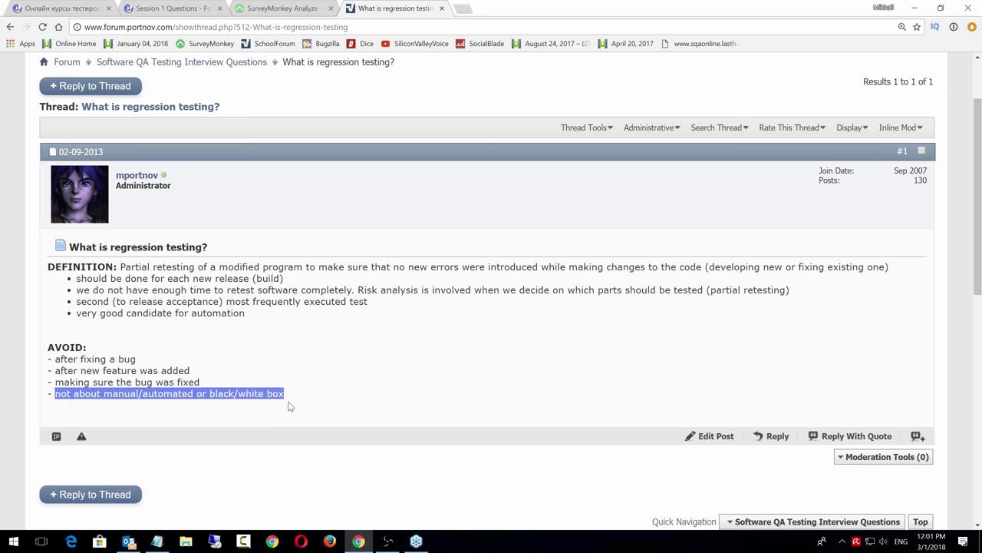
pyautogui.click(237, 370)
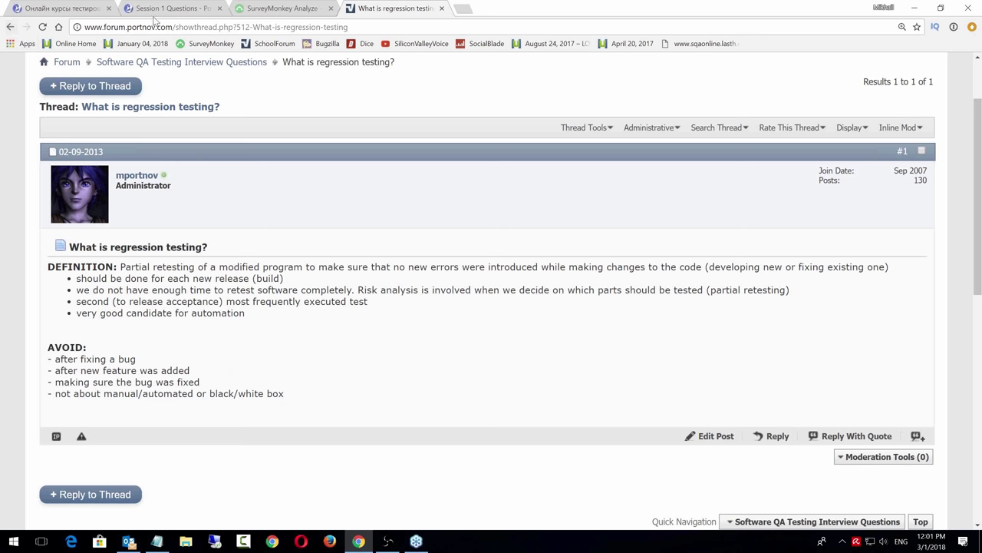
# Return to the SurveyMonkey tab showing Q10's 290 regression-testing responses.
pyautogui.click(265, 9)
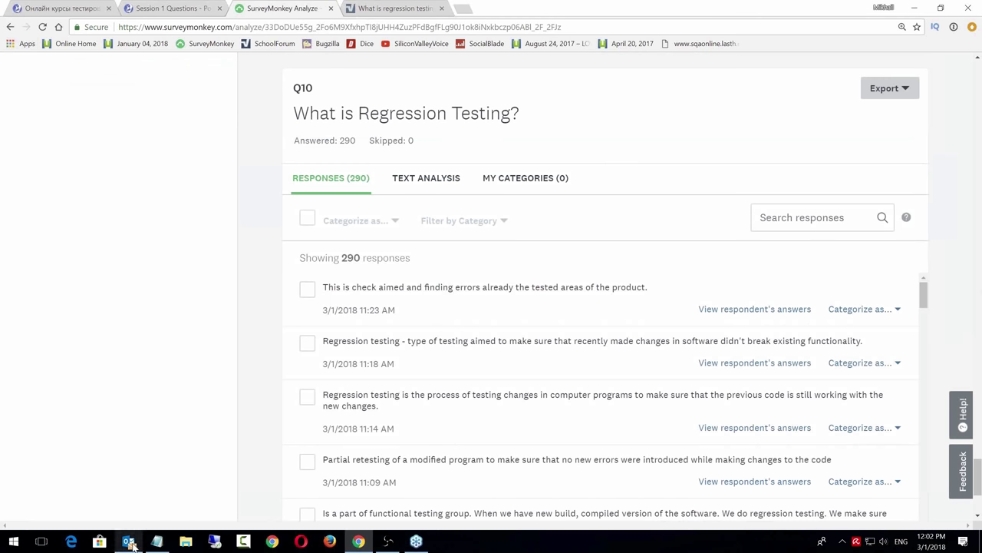
pyautogui.moveTo(157, 542)
# On the Portnov course page, highlight 'Пользовательский Интерфейс' in the lesson 2 heading.
pyautogui.click(58, 10)
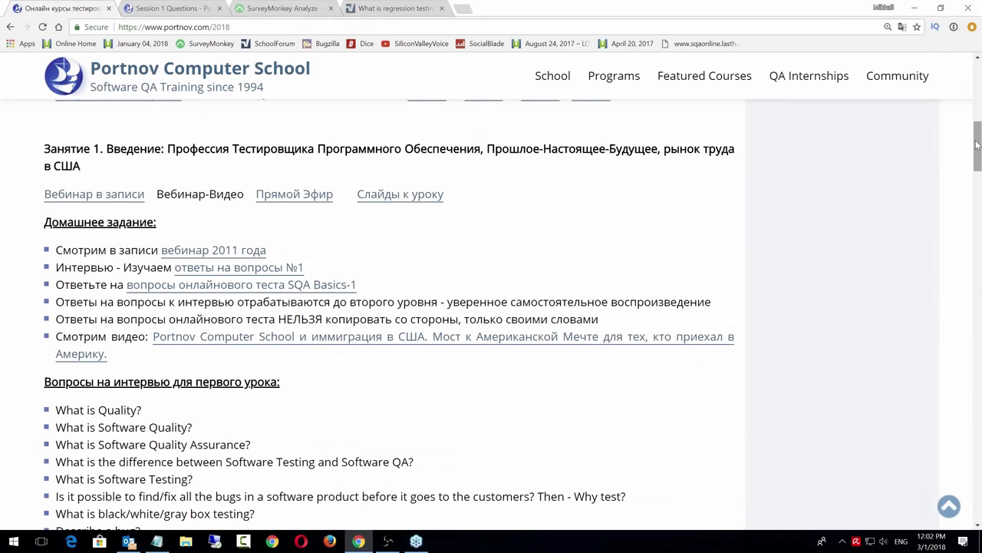
pyautogui.moveTo(978, 132); pyautogui.dragTo(979, 188)
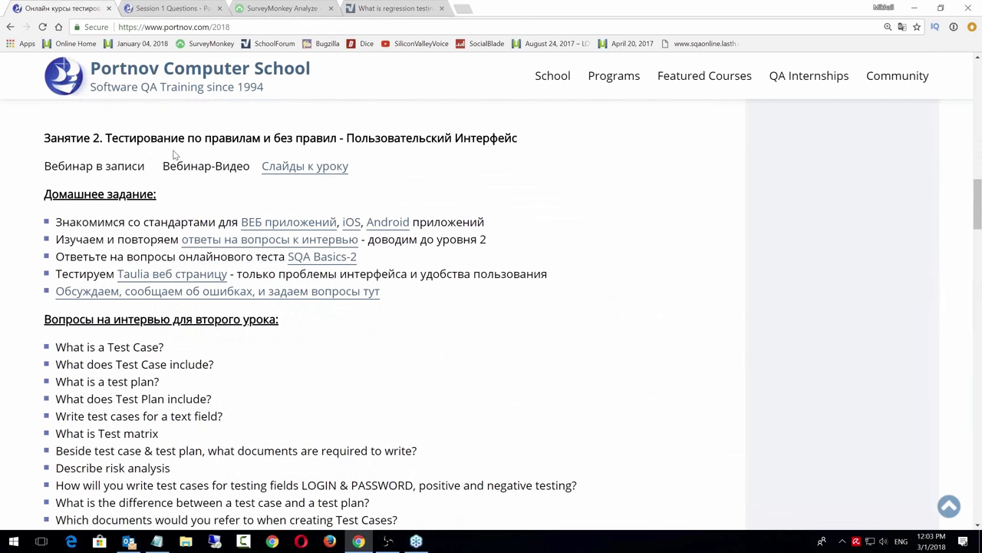
pyautogui.moveTo(348, 137); pyautogui.dragTo(519, 141)
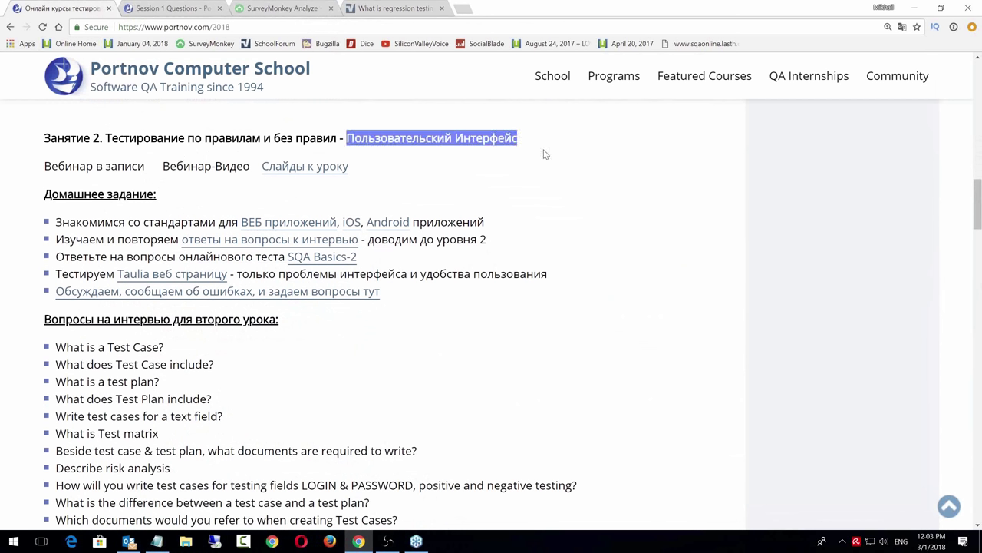
pyautogui.click(544, 150)
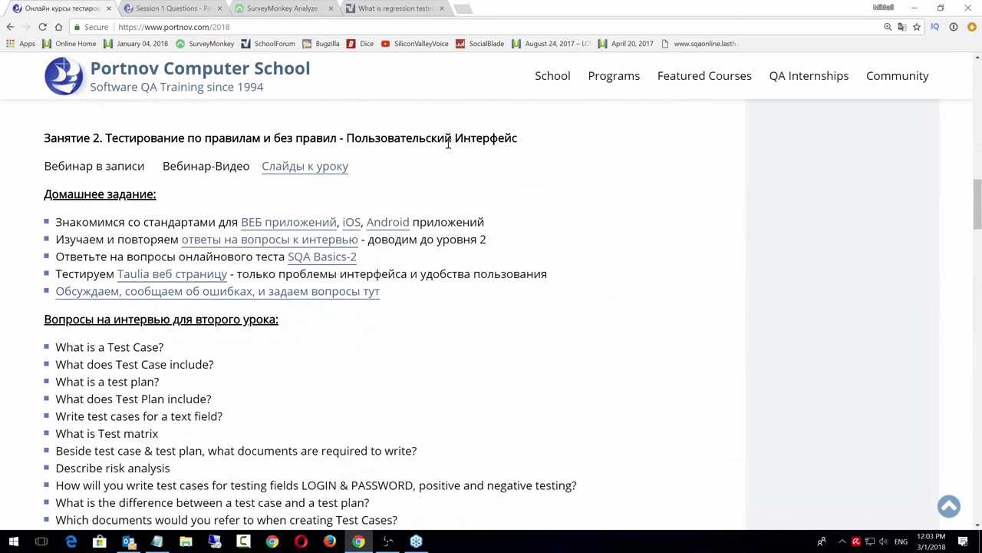
pyautogui.moveTo(347, 139); pyautogui.dragTo(518, 134)
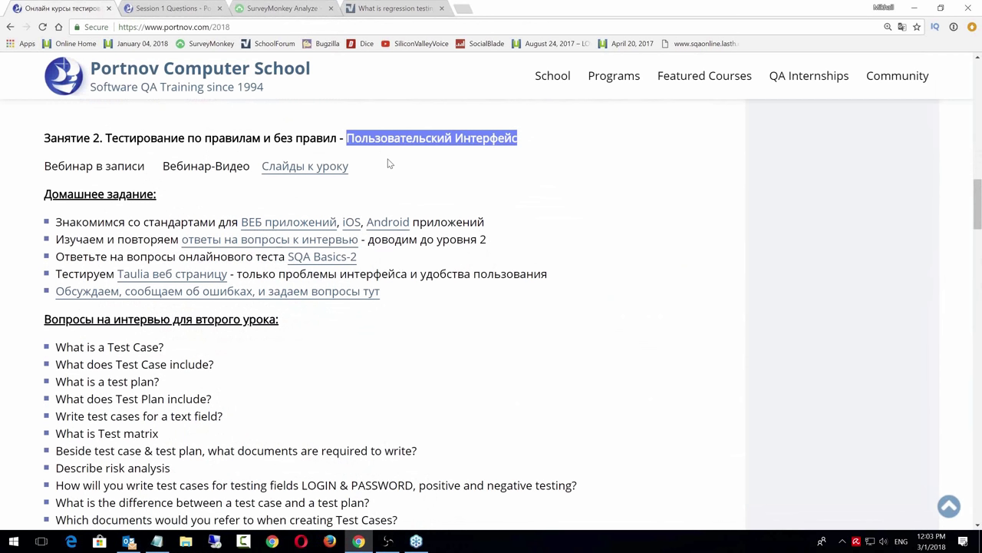
# Highlight 'Тестируем' in the lesson 2 homework and bring up the Taulia link's context menu.
pyautogui.moveTo(976, 192); pyautogui.dragTo(980, 191)
pyautogui.moveTo(980, 191)
pyautogui.mouseDown()
pyautogui.moveTo(973, 220)
pyautogui.moveTo(972, 201)
pyautogui.mouseUp()
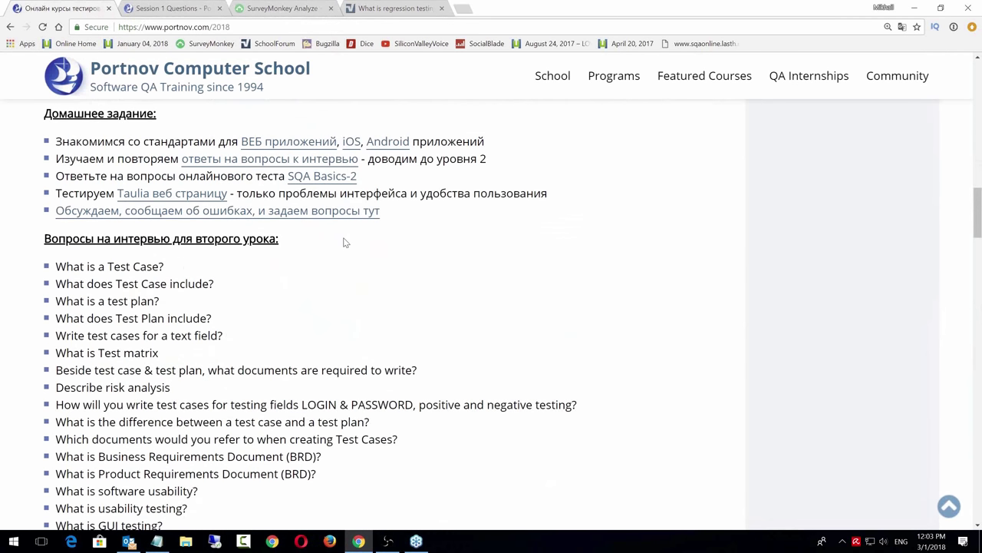
pyautogui.moveTo(56, 194); pyautogui.dragTo(115, 195)
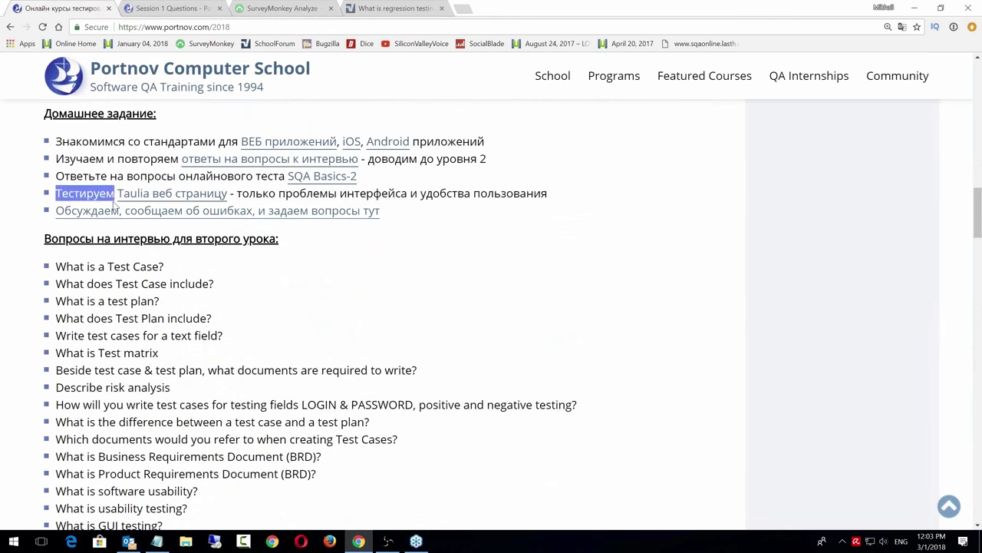
pyautogui.rightClick(212, 197)
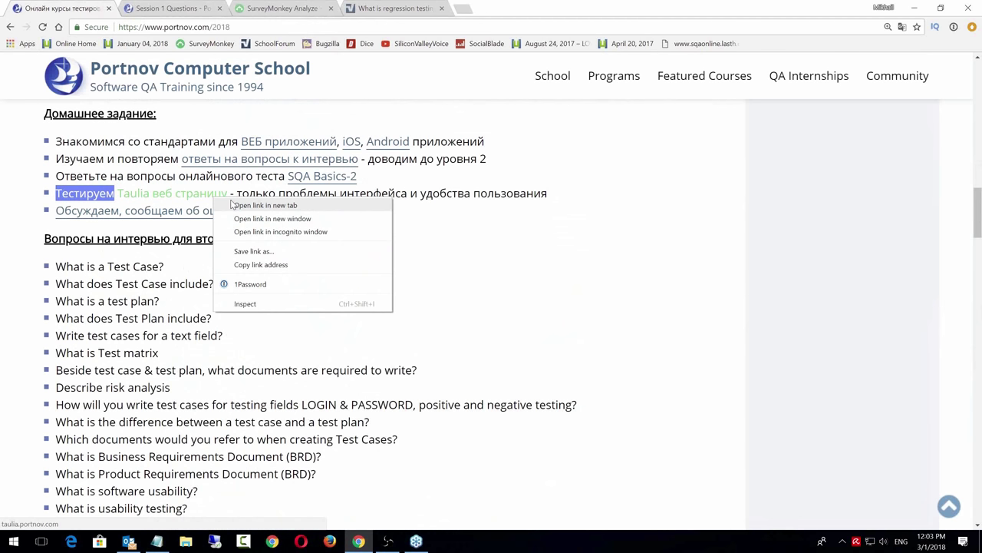
pyautogui.click(231, 204)
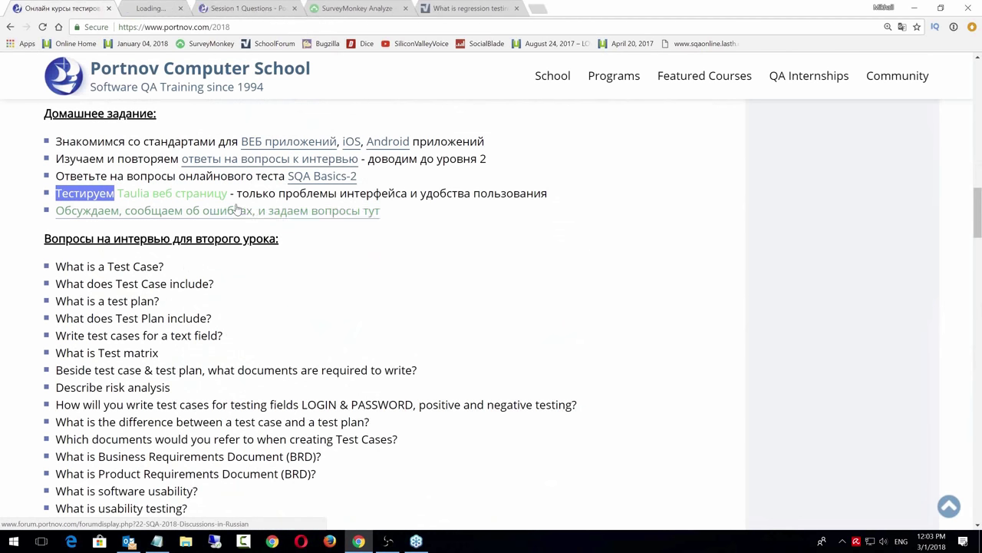
pyautogui.click(174, 12)
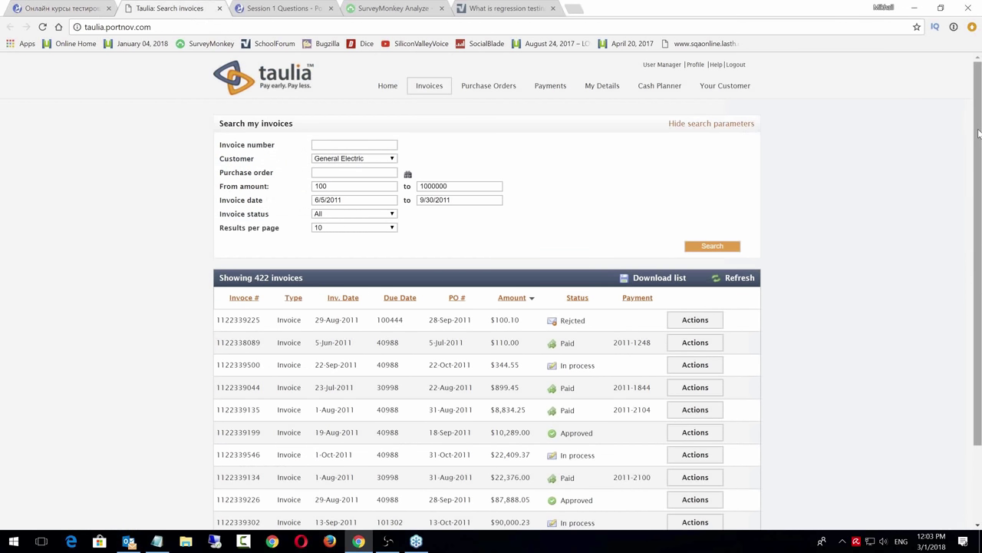
pyautogui.click(972, 28)
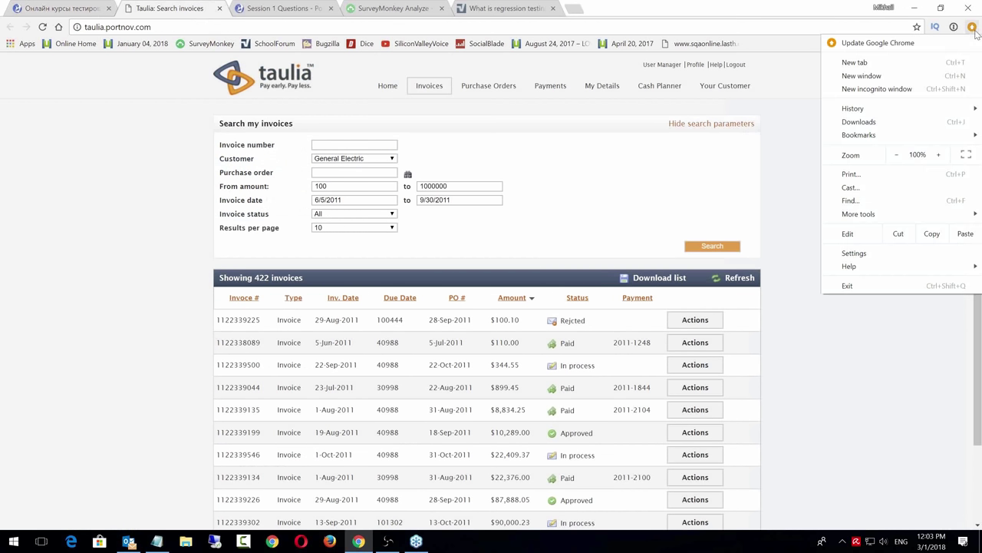
pyautogui.click(938, 157)
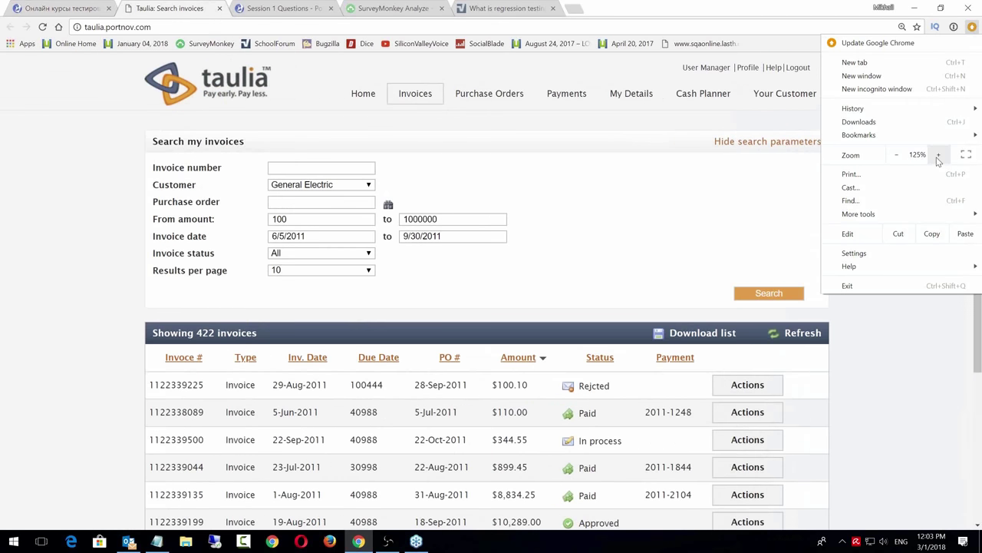
pyautogui.click(937, 156)
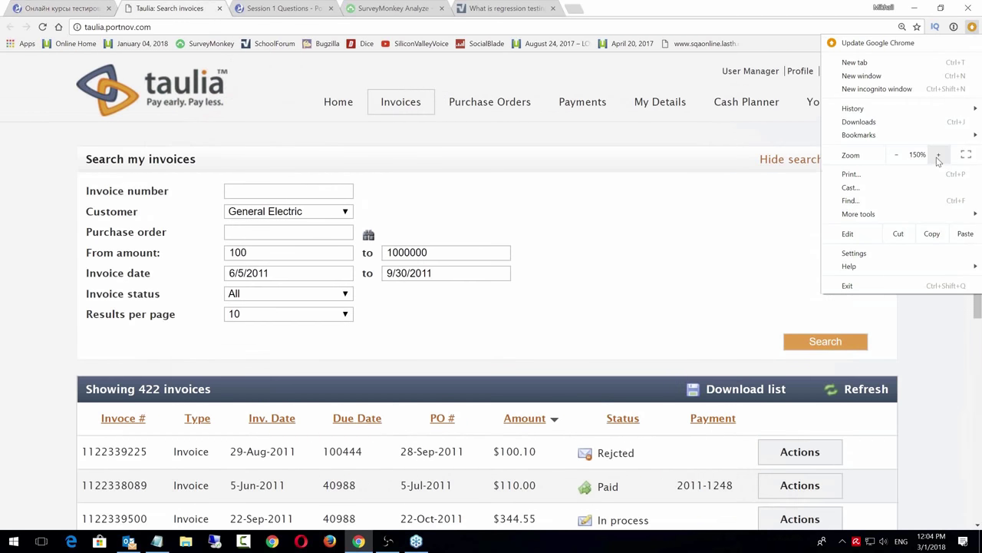
pyautogui.click(969, 300)
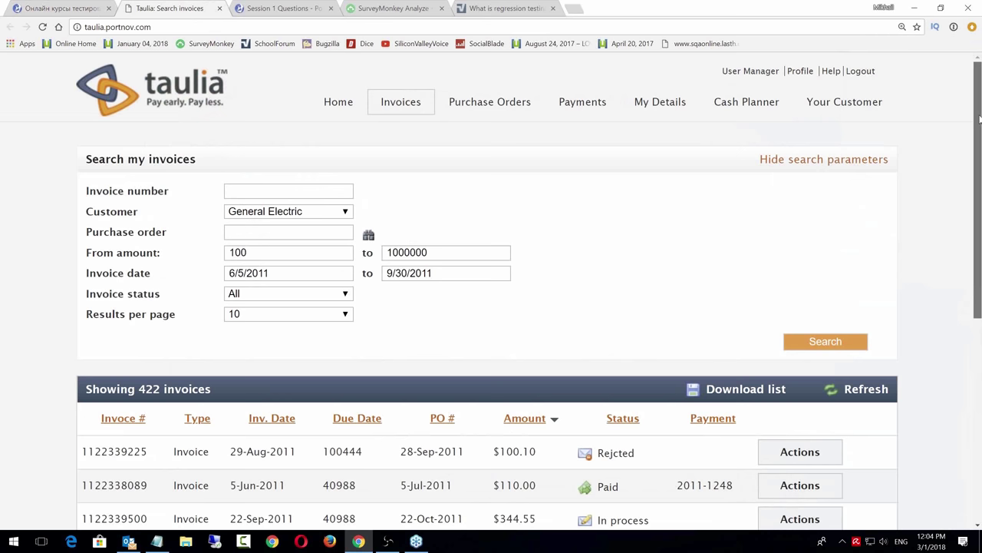
pyautogui.moveTo(980, 119); pyautogui.dragTo(979, 204)
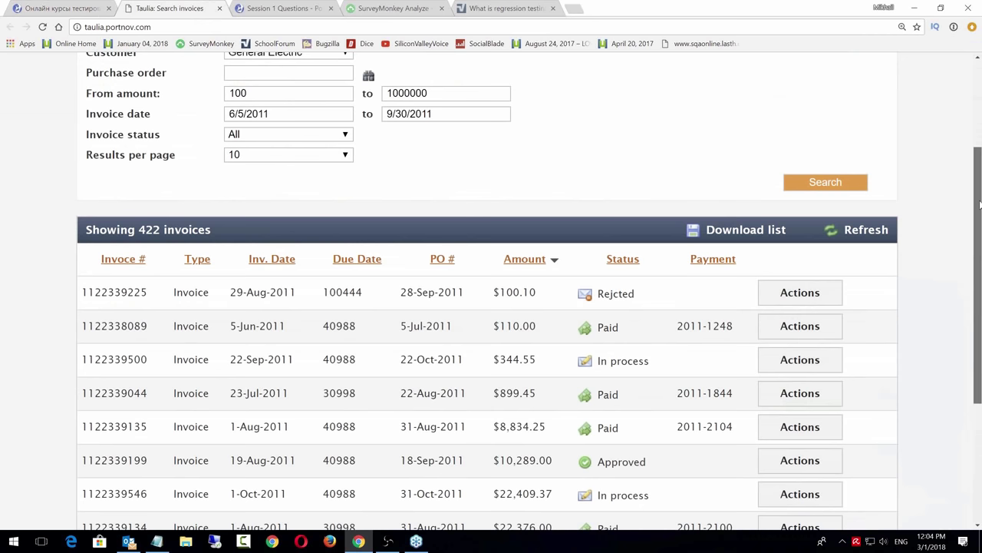
pyautogui.moveTo(979, 203); pyautogui.dragTo(980, 217)
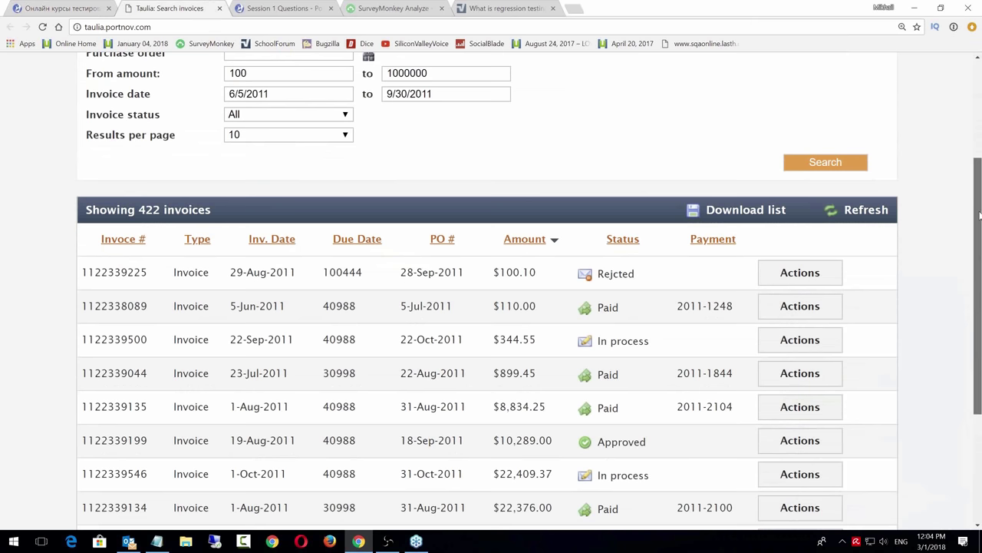
pyautogui.moveTo(979, 217); pyautogui.dragTo(969, 112)
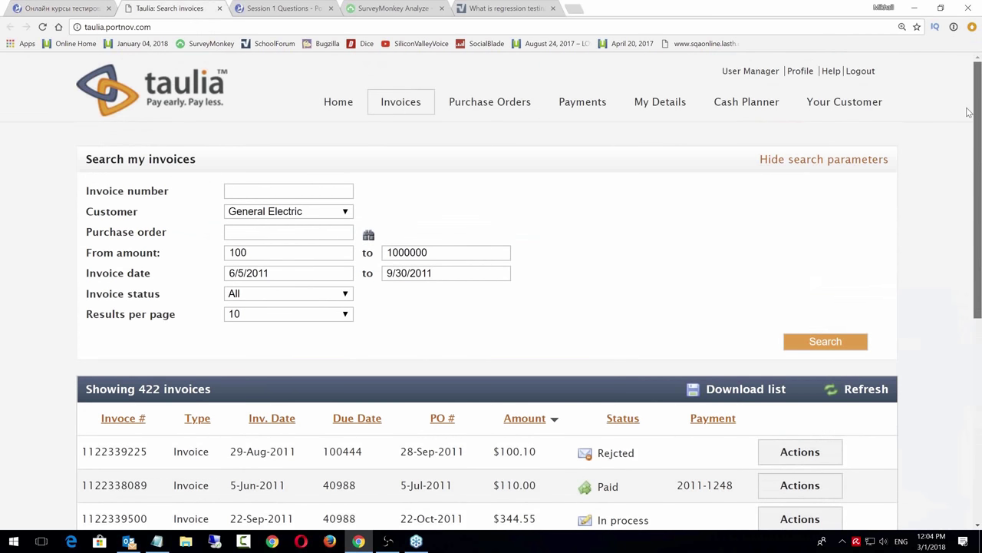
pyautogui.moveTo(968, 112); pyautogui.dragTo(975, 86)
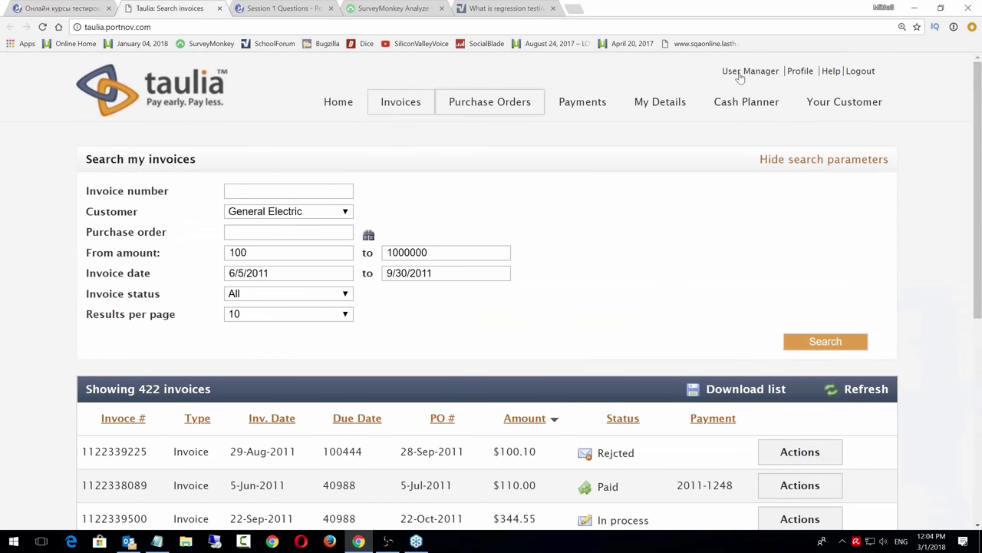
pyautogui.doubleClick(588, 106)
pyautogui.click(633, 208)
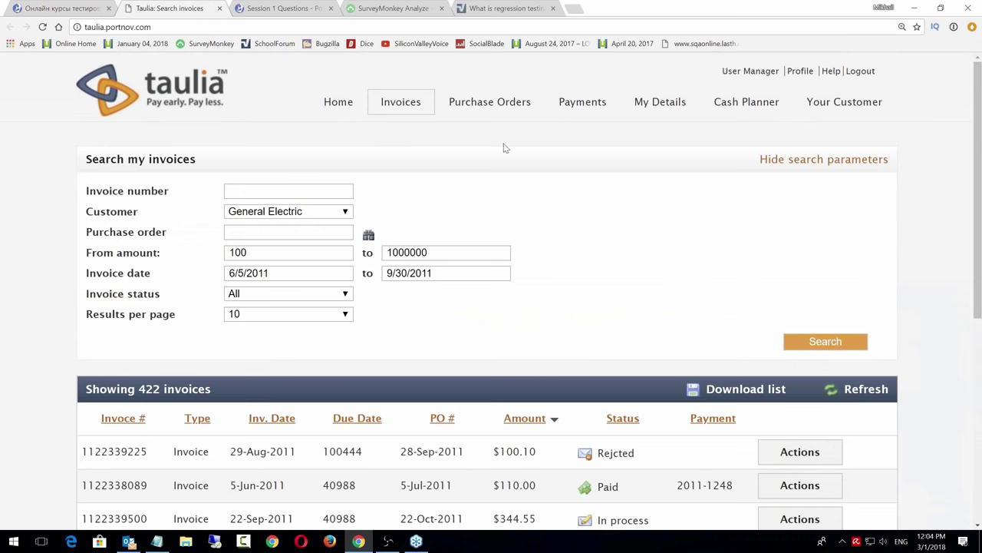
pyautogui.moveTo(981, 133); pyautogui.dragTo(969, 316)
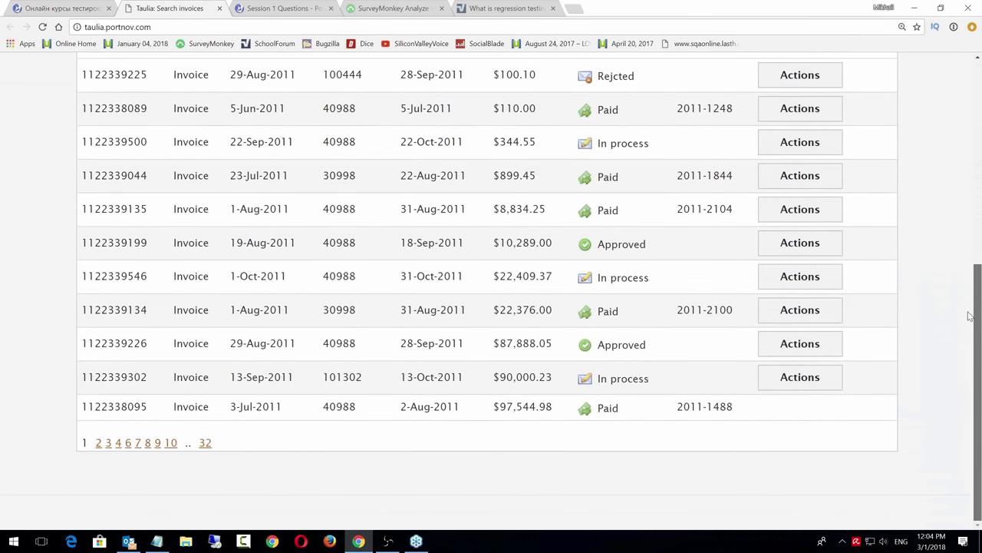
pyautogui.moveTo(970, 316); pyautogui.dragTo(975, 110)
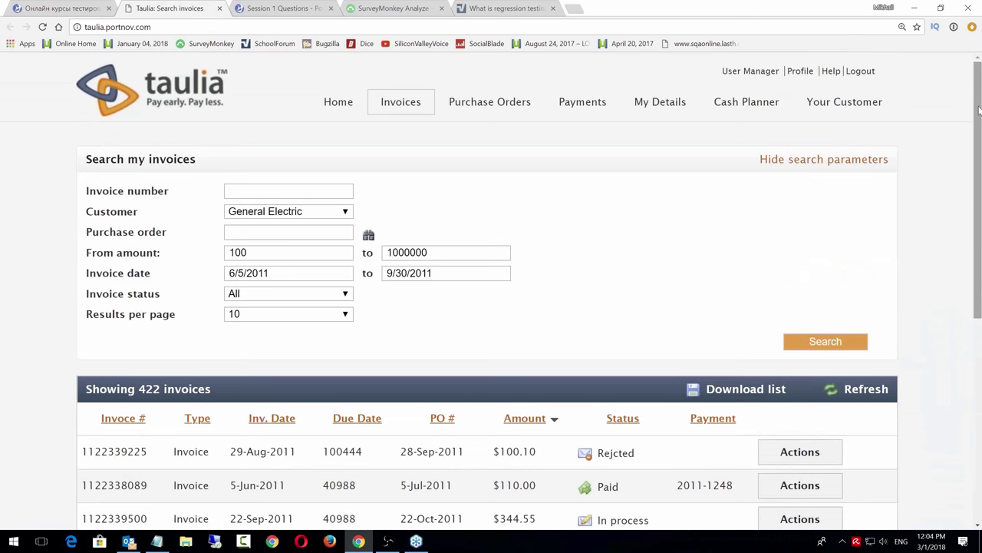
pyautogui.moveTo(978, 111); pyautogui.dragTo(980, 141)
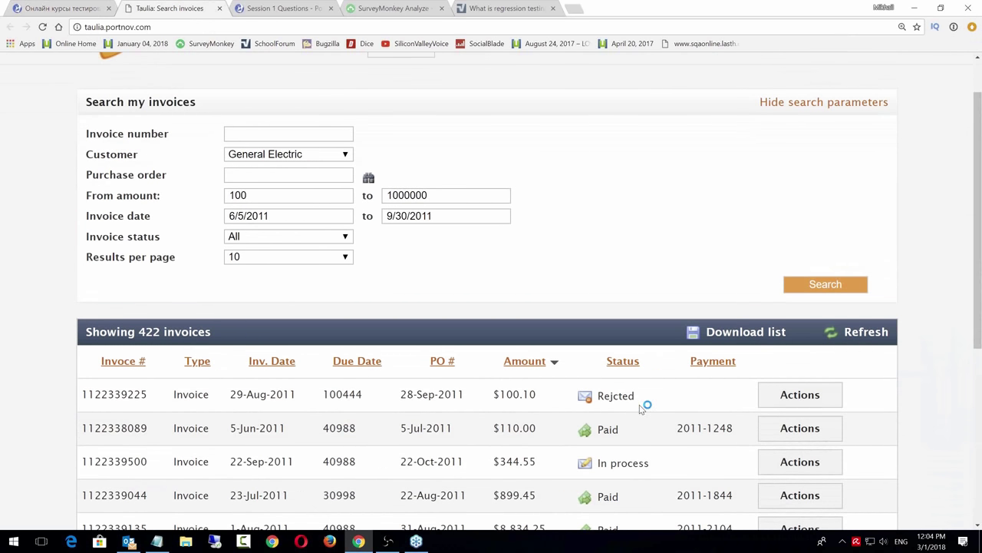
# Highlight misspelled 'Rejcted' and the 'Invoce #' header, then 'Invoice' in the Invoice date label.
pyautogui.moveTo(636, 395); pyautogui.dragTo(599, 396)
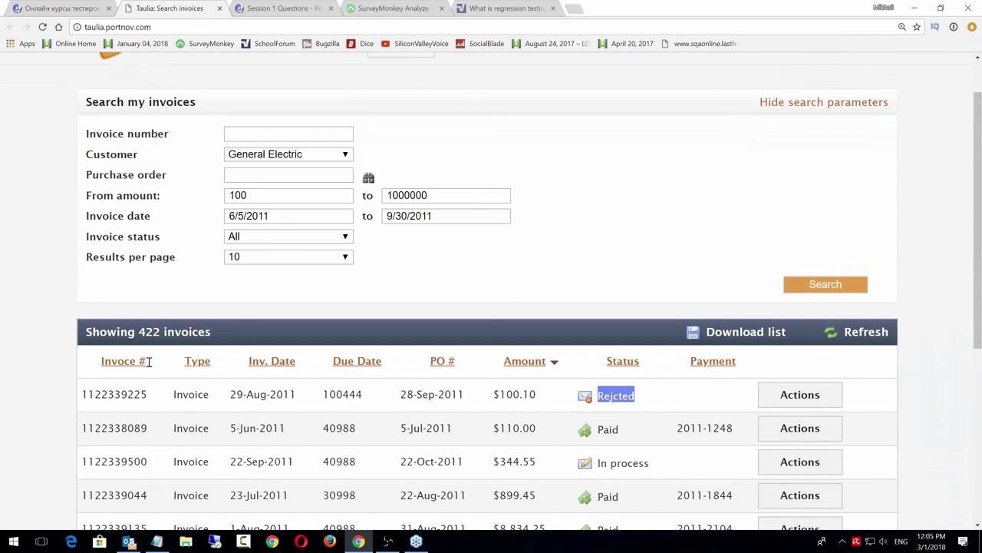
pyautogui.click(97, 361)
pyautogui.moveTo(98, 361)
pyautogui.mouseDown()
pyautogui.moveTo(143, 360)
pyautogui.moveTo(115, 355)
pyautogui.mouseUp()
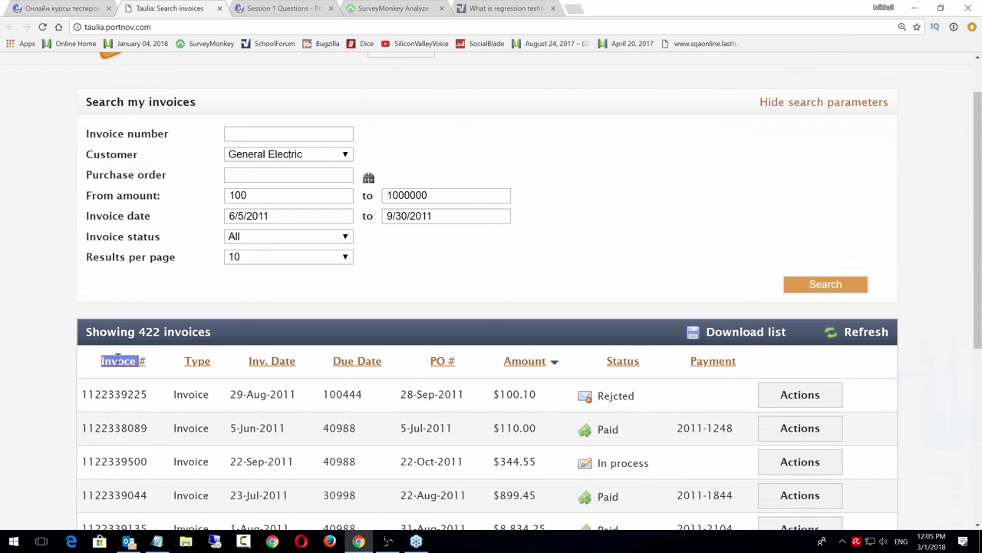
pyautogui.doubleClick(113, 218)
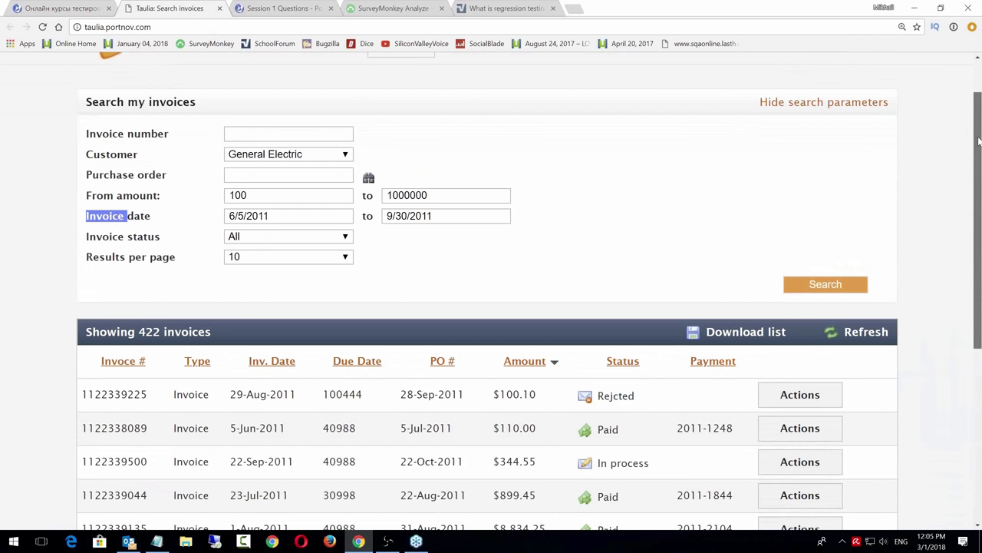
pyautogui.moveTo(978, 141); pyautogui.dragTo(979, 166)
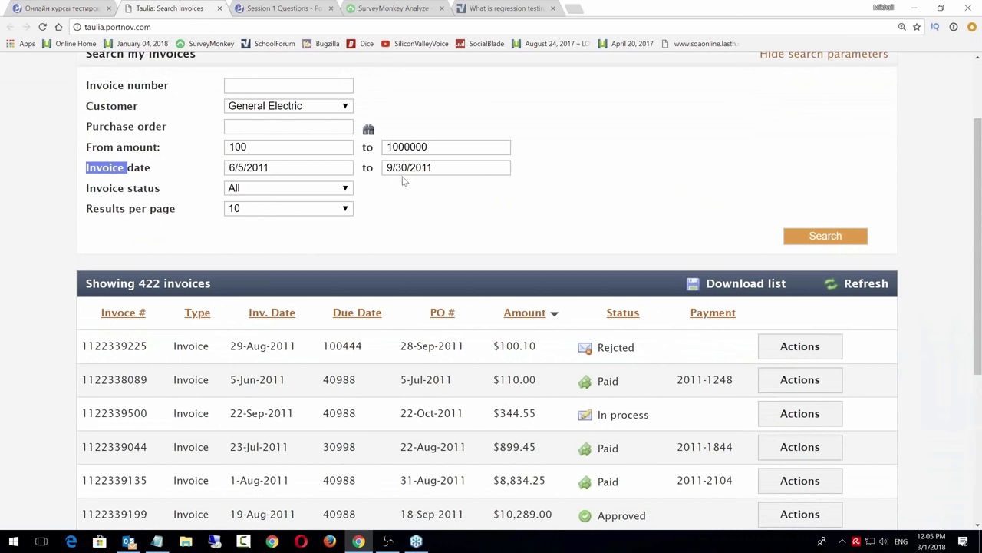
pyautogui.click(390, 169)
pyautogui.moveTo(387, 168); pyautogui.dragTo(396, 166)
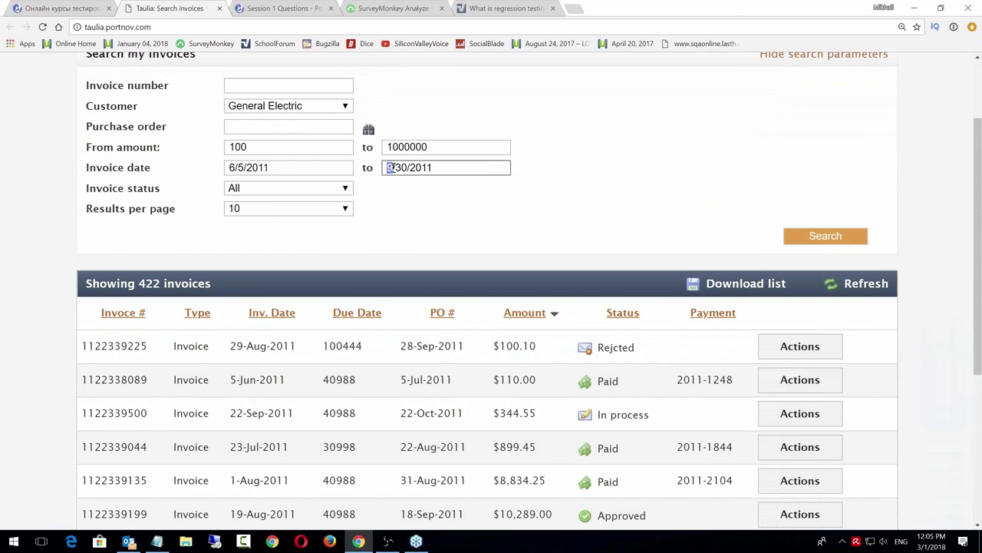
pyautogui.moveTo(394, 168); pyautogui.dragTo(408, 167)
pyautogui.click(407, 169)
pyautogui.doubleClick(400, 168)
pyautogui.click(239, 169)
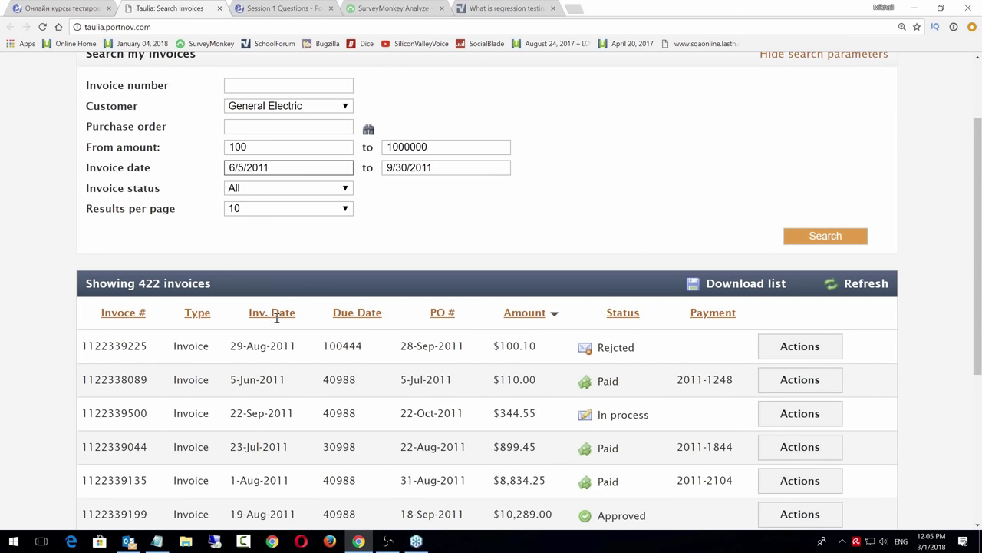
pyautogui.click(231, 346)
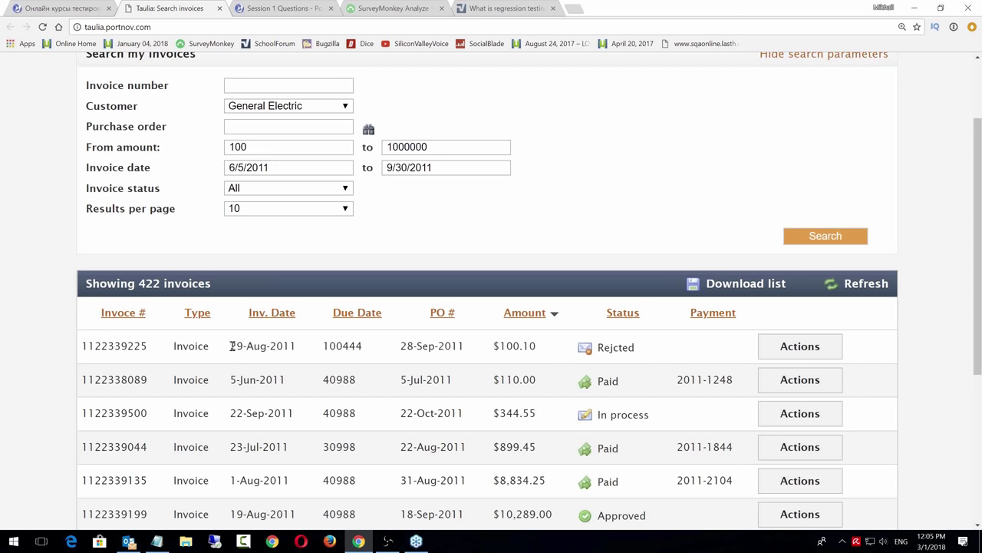
pyautogui.moveTo(232, 346); pyautogui.dragTo(243, 346)
pyautogui.doubleClick(256, 347)
pyautogui.click(254, 347)
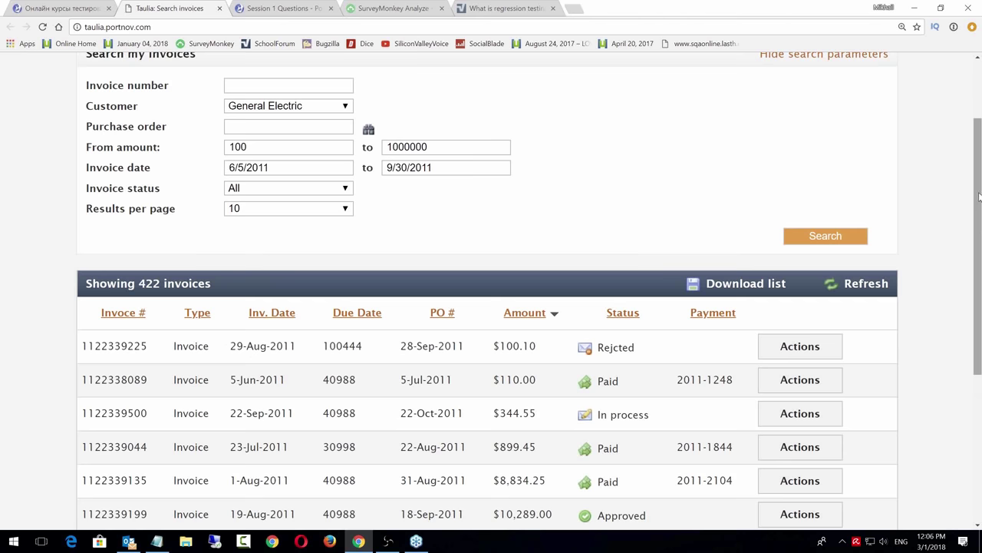
pyautogui.moveTo(980, 201); pyautogui.dragTo(981, 321)
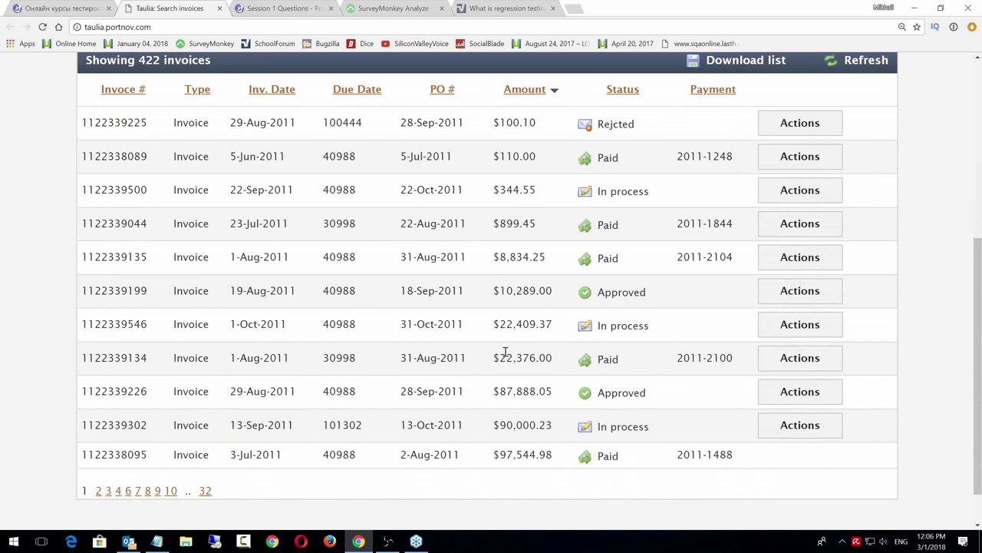
# Highlight $22,376.00, listed after $22,409.37 out of ascending order, then the Amount column heading.
pyautogui.moveTo(495, 358); pyautogui.dragTo(552, 359)
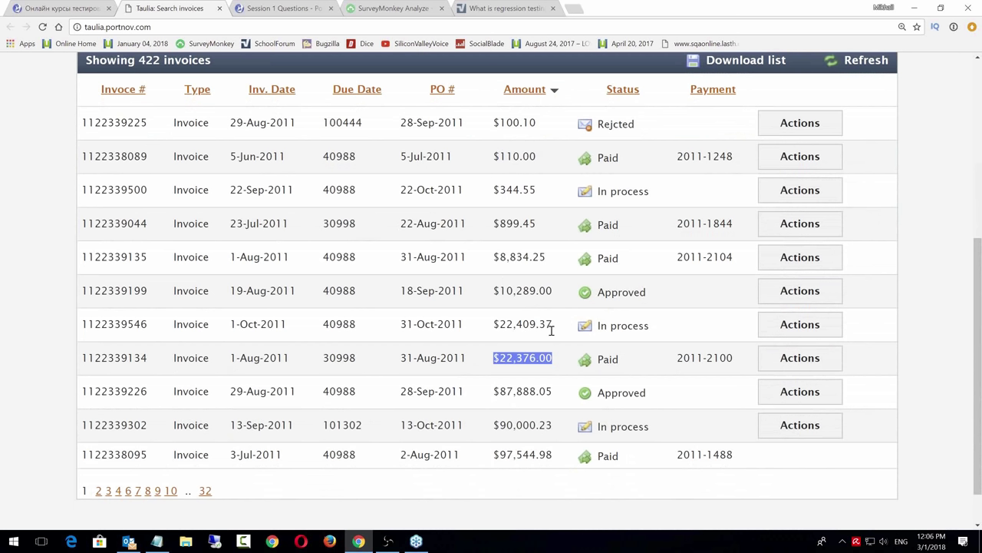
pyautogui.click(551, 92)
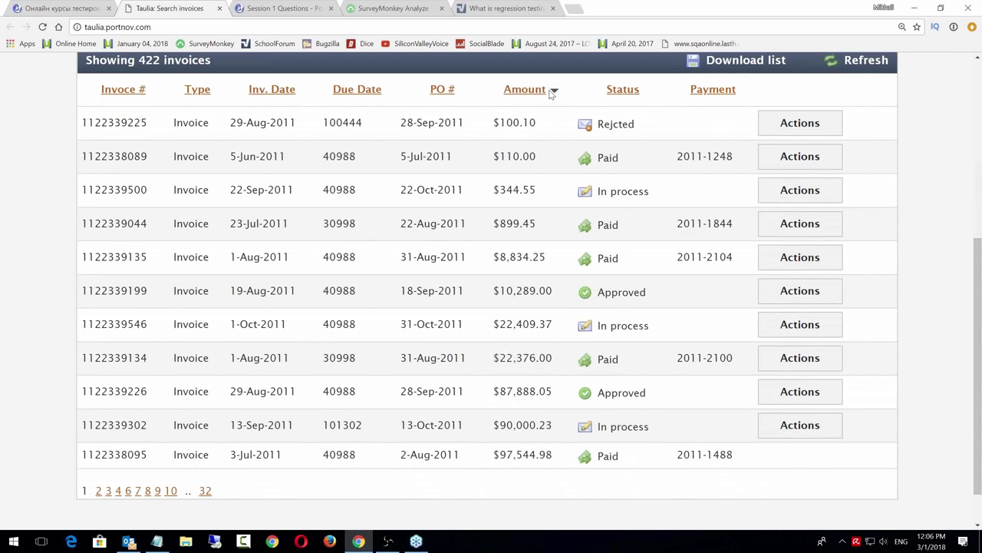
pyautogui.moveTo(503, 91); pyautogui.dragTo(546, 90)
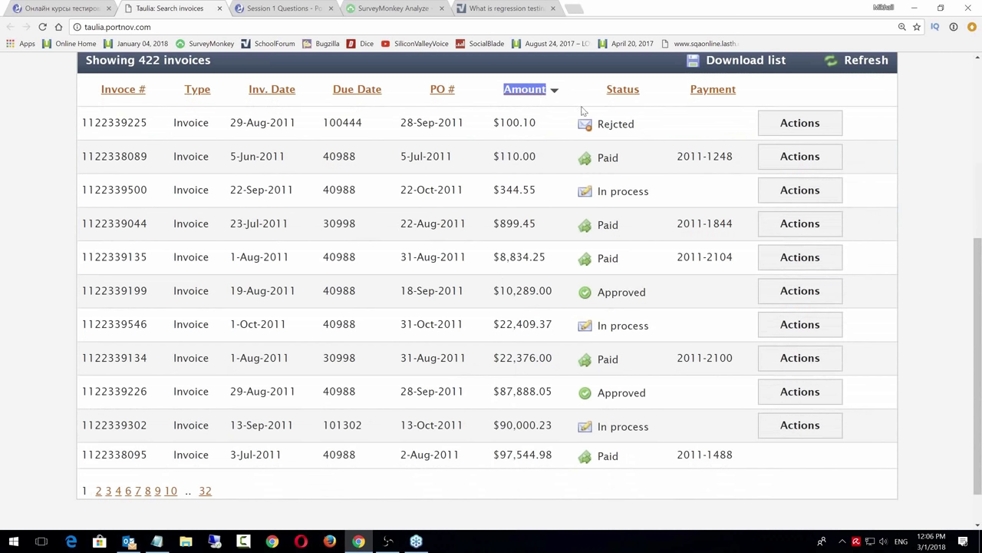
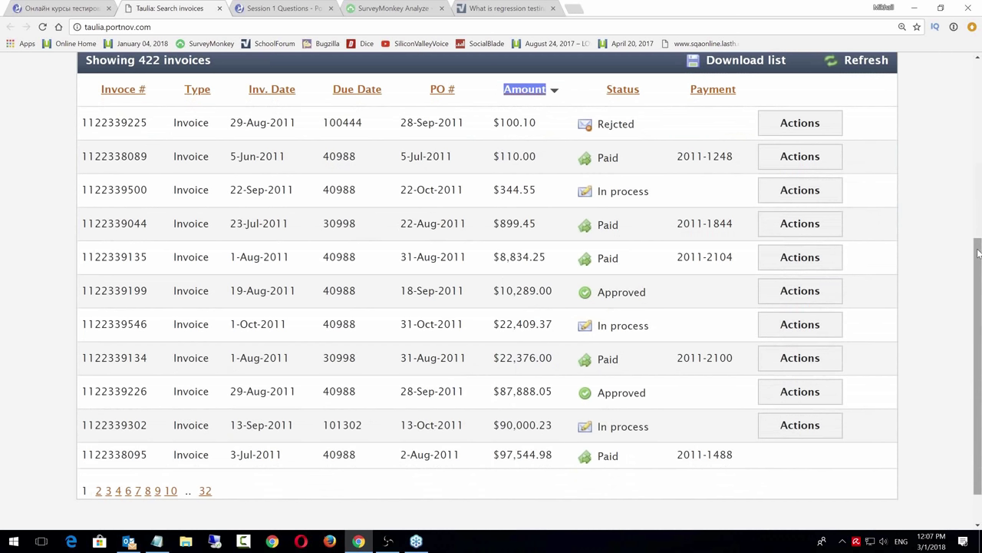
# Go back twice to the vBulletin forum home and open 'SQA 2018 Discussions in Russian'.
pyautogui.click(502, 8)
pyautogui.click(10, 27)
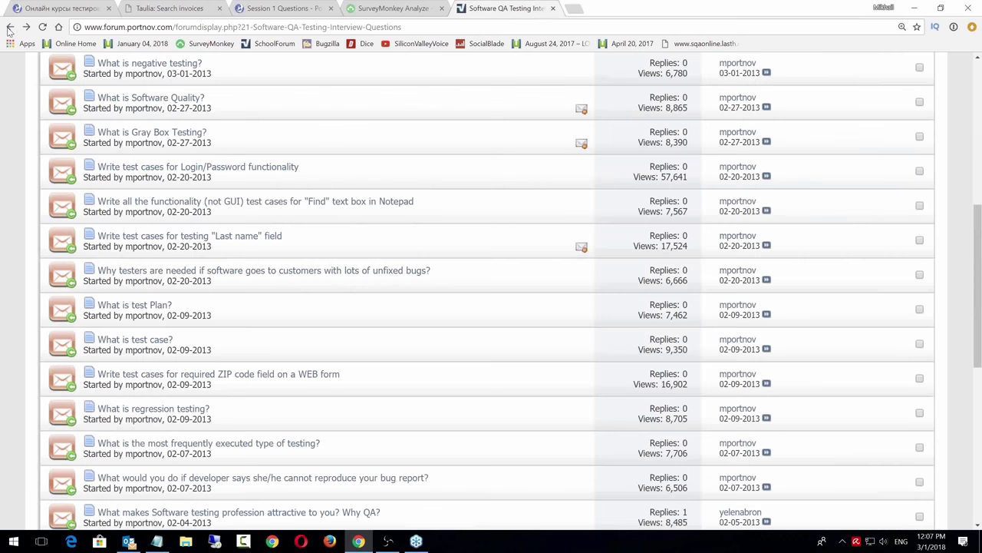
pyautogui.moveTo(979, 203); pyautogui.dragTo(980, 61)
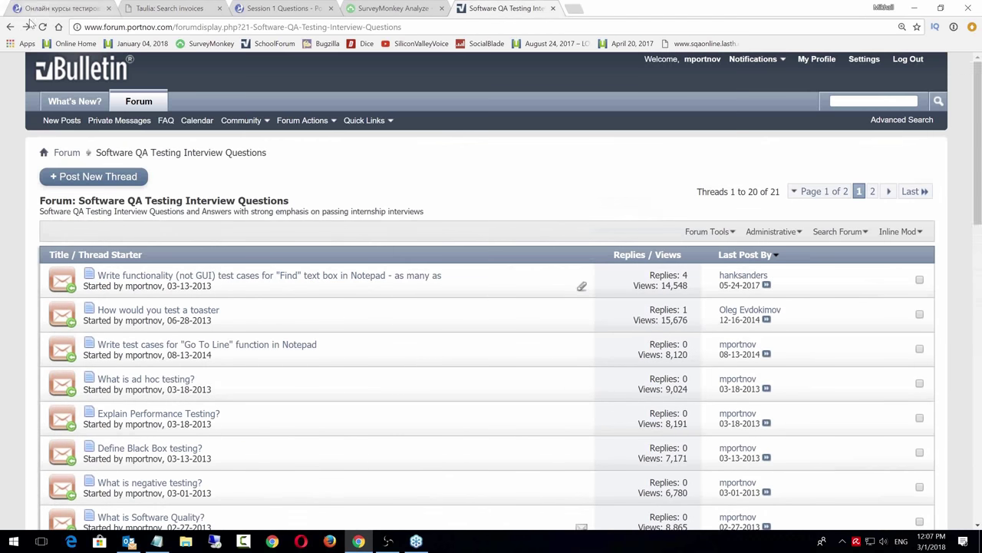
pyautogui.click(10, 26)
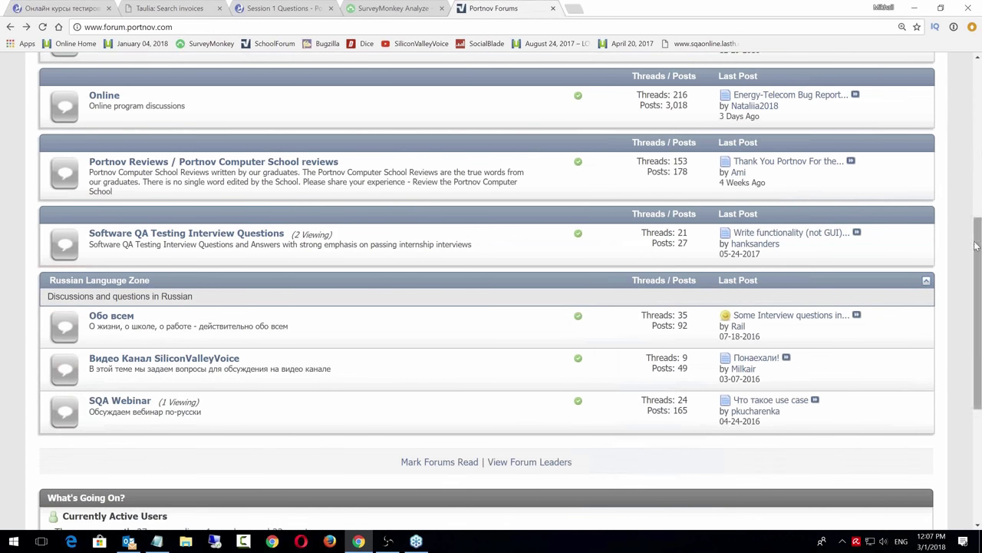
pyautogui.moveTo(979, 238); pyautogui.dragTo(977, 85)
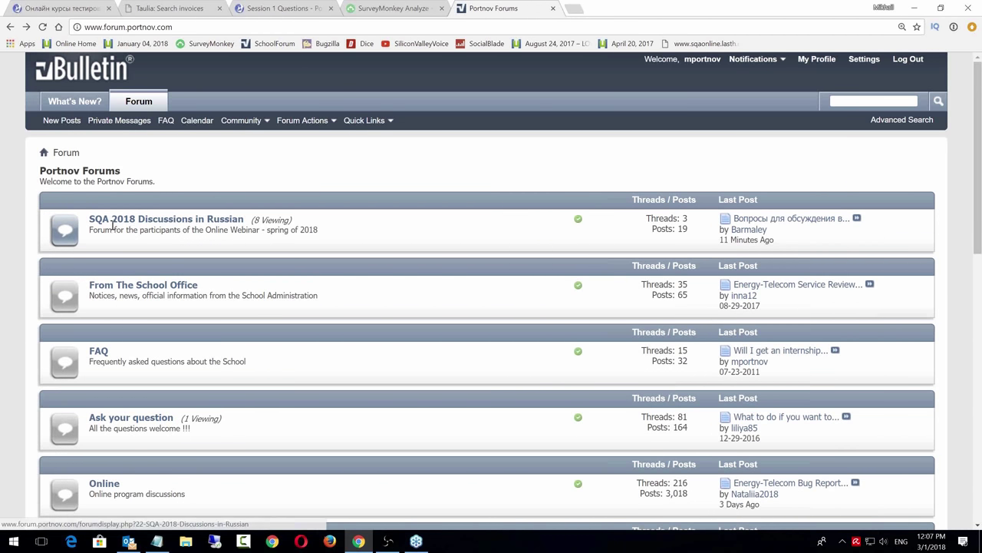
pyautogui.click(148, 222)
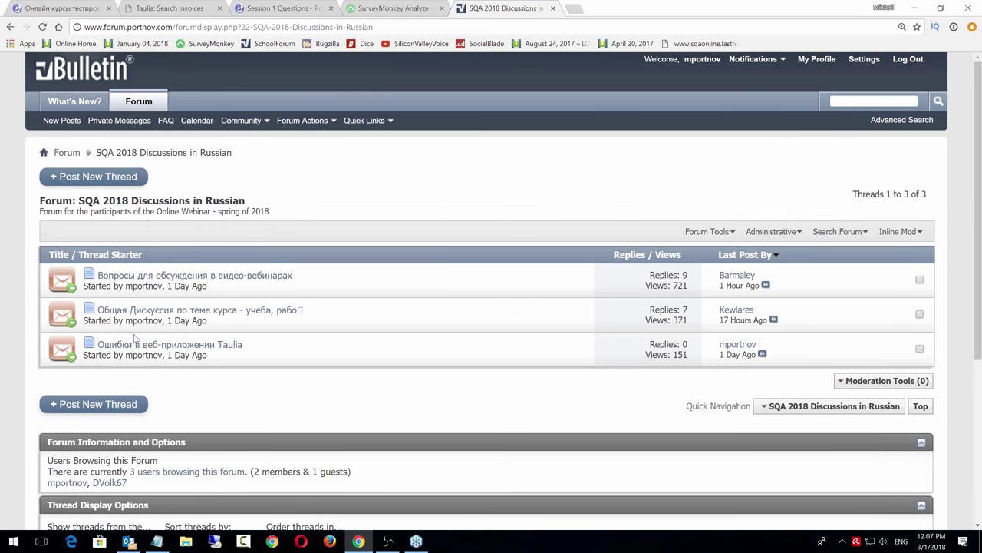
pyautogui.moveTo(136, 352)
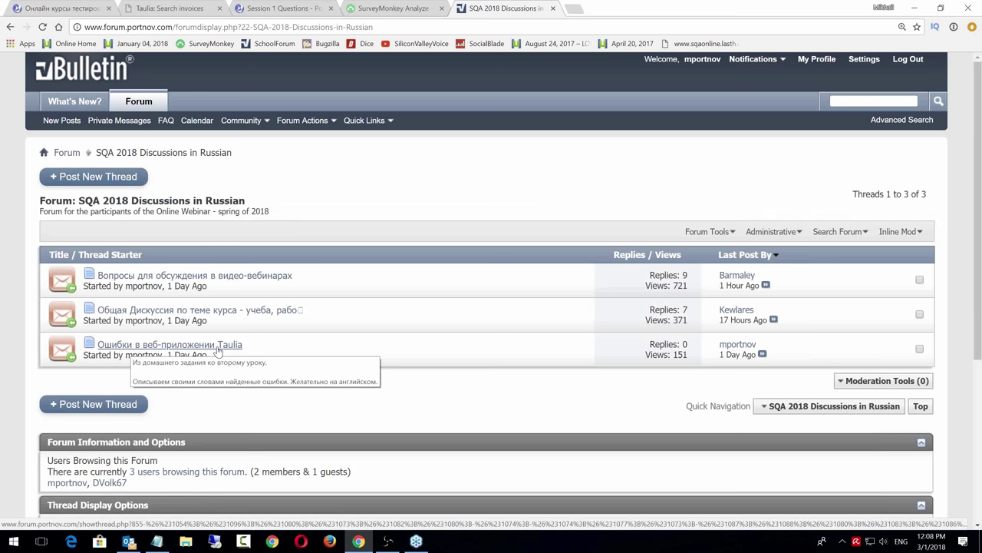
# On the Portnov course page, highlight the Web Applications and Human Interface Guidelines resource text.
pyautogui.click(64, 8)
pyautogui.moveTo(977, 217); pyautogui.dragTo(978, 125)
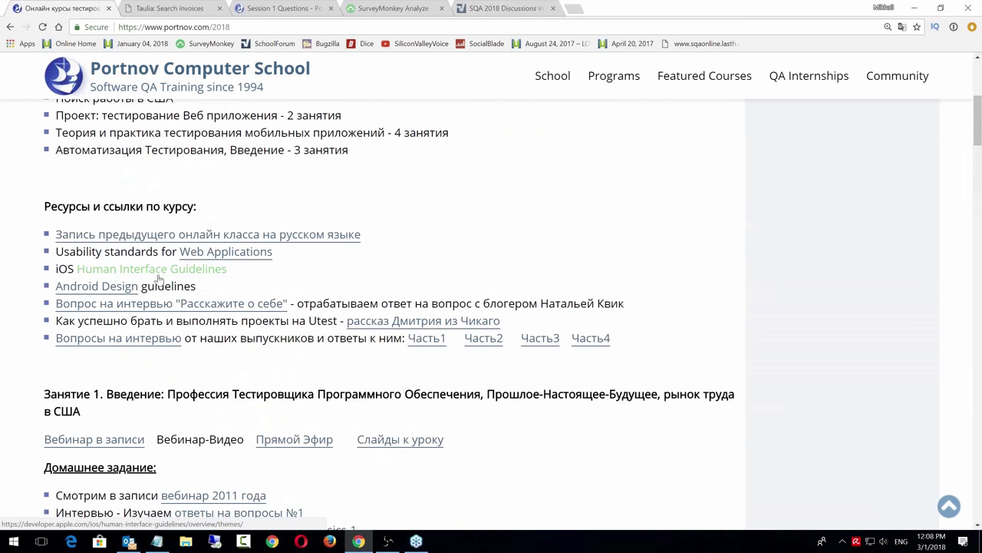
pyautogui.moveTo(286, 256); pyautogui.dragTo(181, 253)
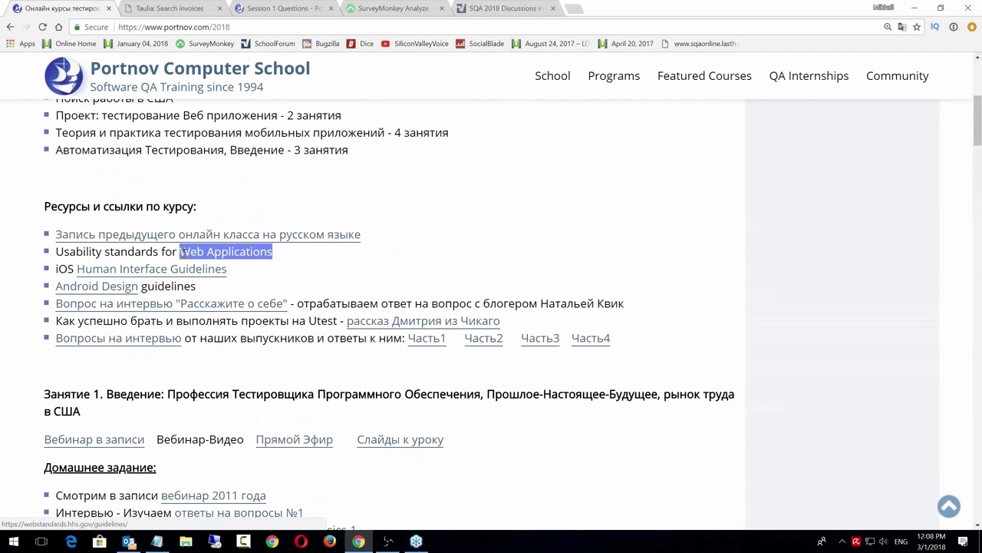
pyautogui.click(228, 268)
pyautogui.moveTo(228, 269); pyautogui.dragTo(77, 272)
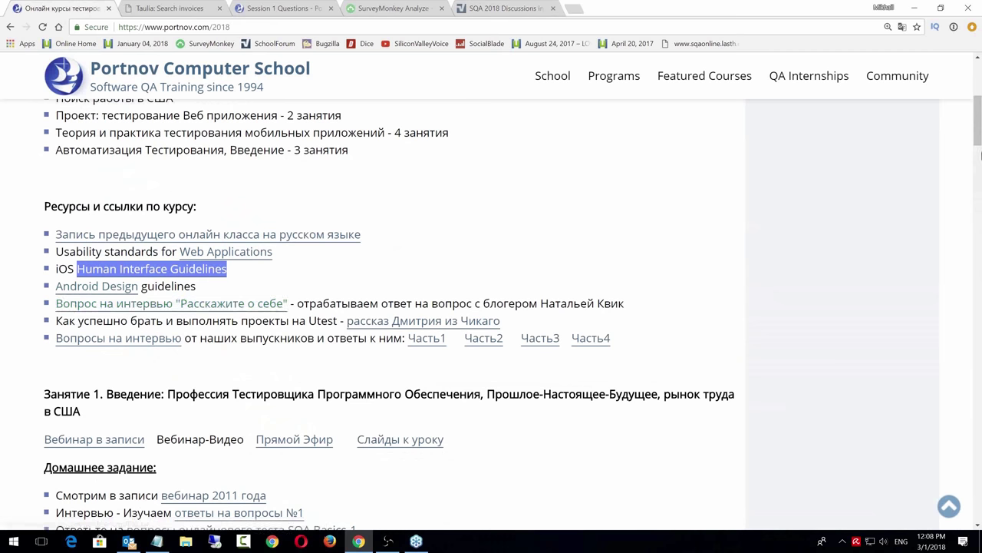
# Open the previous Russian online class recording resource in a new tab.
pyautogui.scroll(1, 978, 123)
pyautogui.scroll(4, 978, 115)
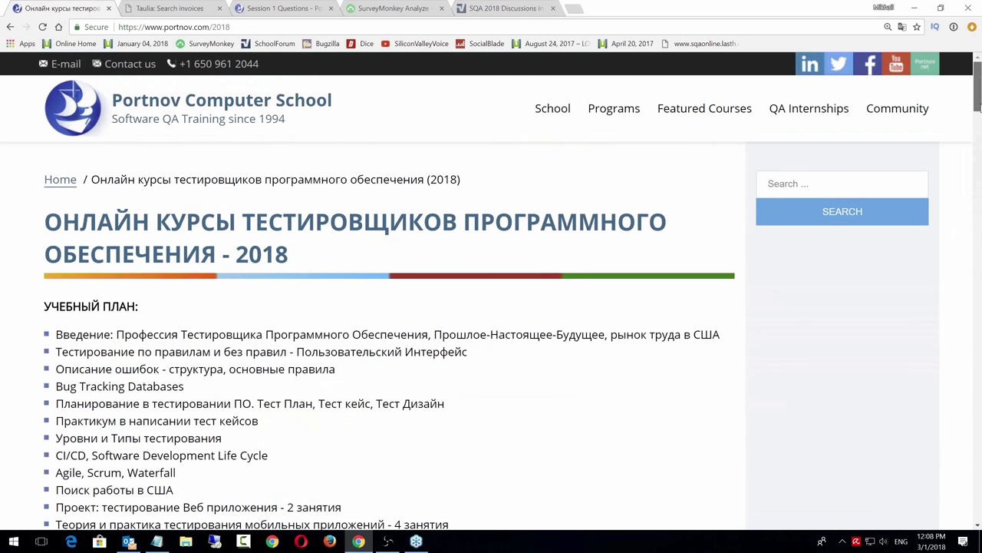
pyautogui.scroll(-4, 968, 122)
pyautogui.scroll(1, 964, 129)
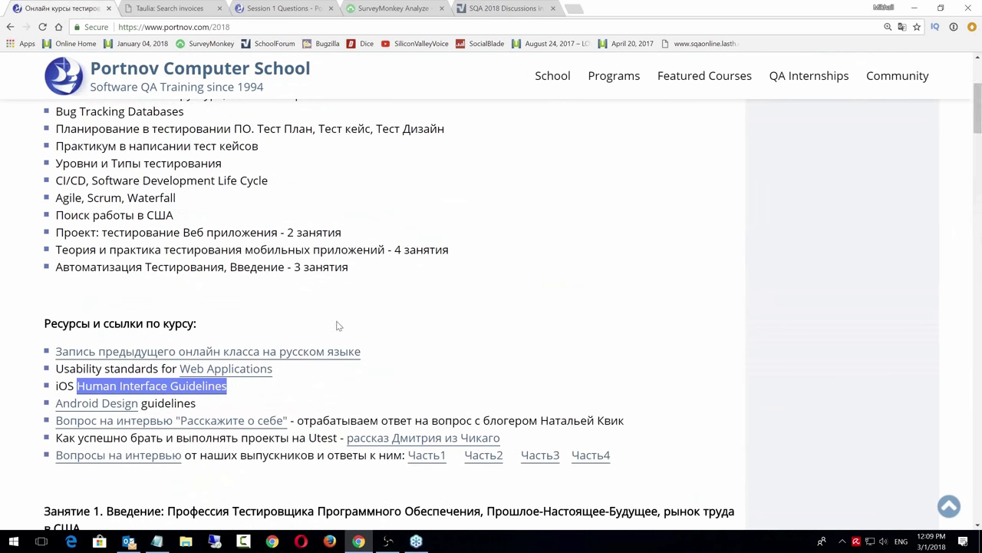
pyautogui.rightClick(313, 352)
pyautogui.click(337, 357)
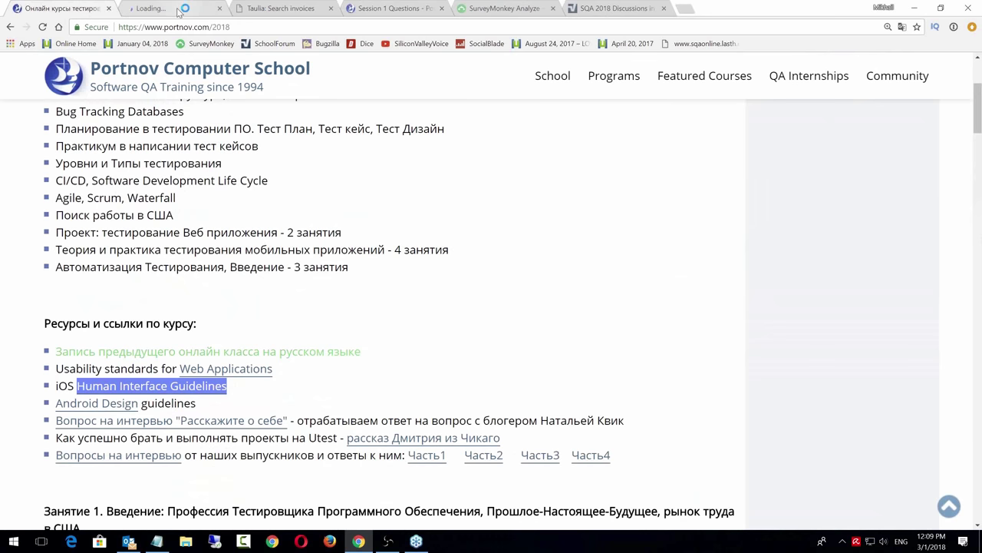
# Scroll the /ru page to the Lesson 2 GUI testing heading, highlight it, then return to the 2018 page.
pyautogui.click(178, 9)
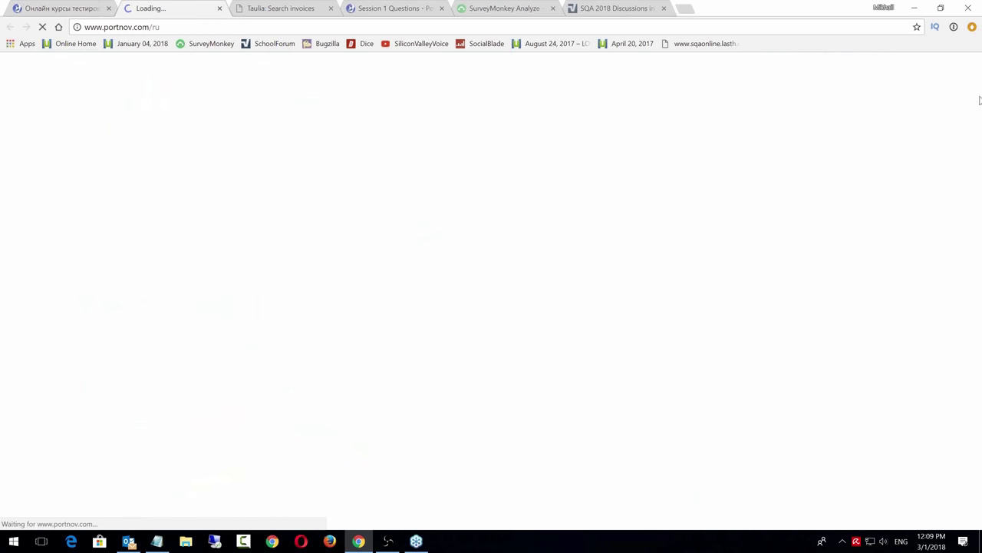
pyautogui.moveTo(978, 100); pyautogui.dragTo(977, 150)
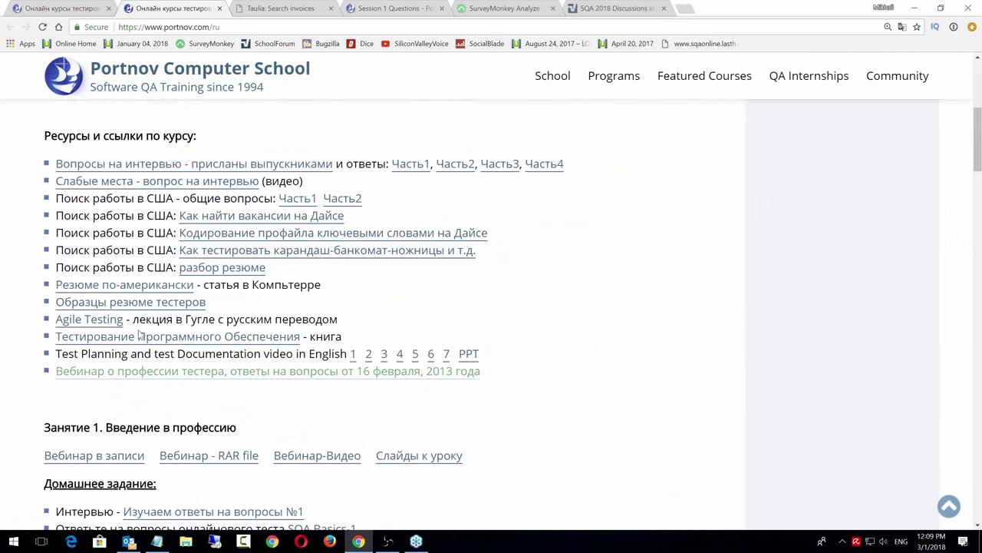
pyautogui.moveTo(976, 124); pyautogui.dragTo(963, 222)
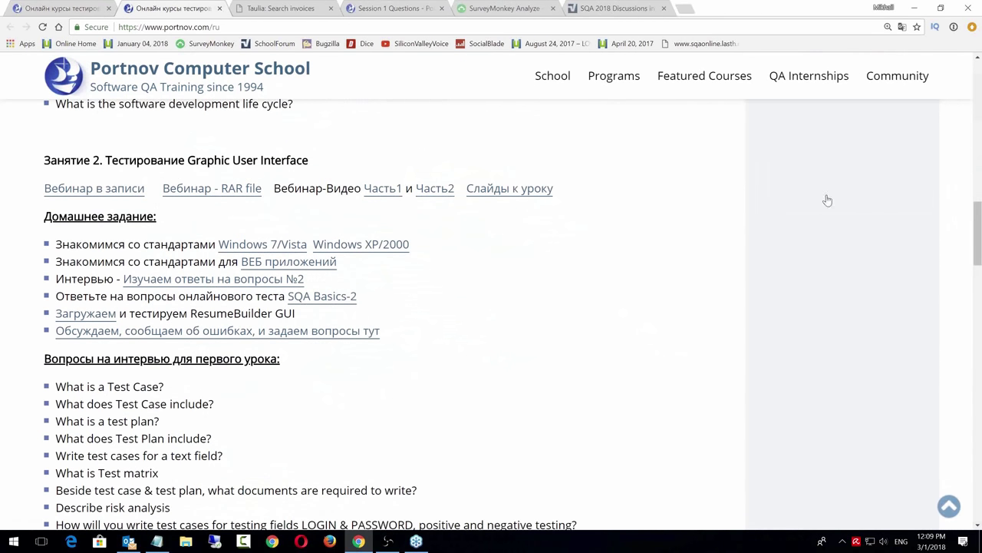
pyautogui.moveTo(108, 159); pyautogui.dragTo(310, 161)
pyautogui.click(797, 278)
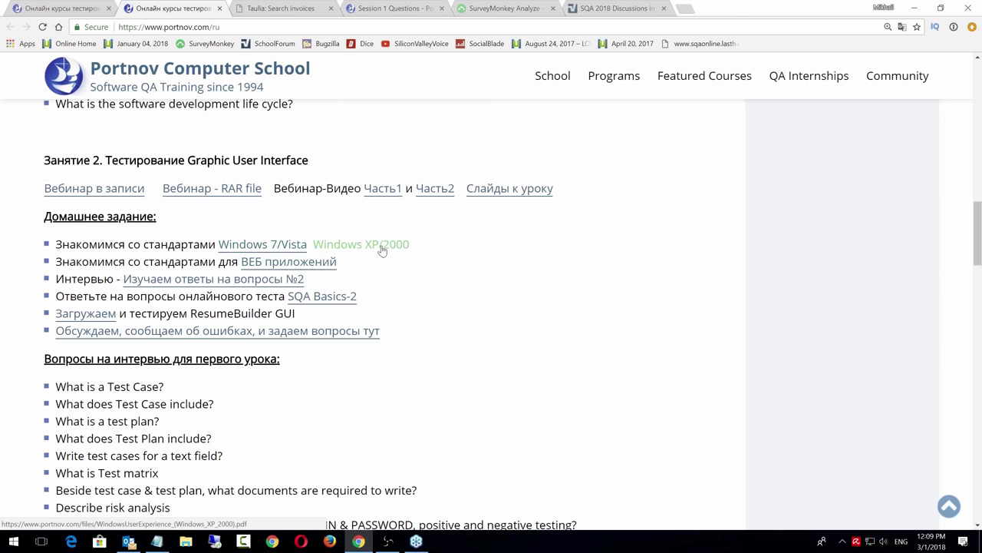
pyautogui.click(72, 6)
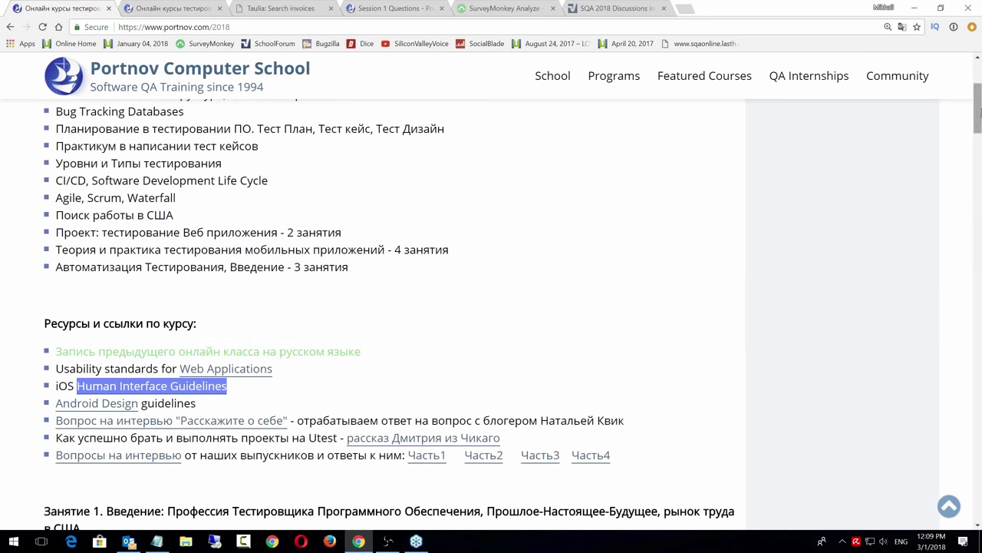
# Scroll the 2018 course page down to the 'Занятие 2' section with 'Слайды к уроку'.
pyautogui.moveTo(980, 112); pyautogui.dragTo(975, 210)
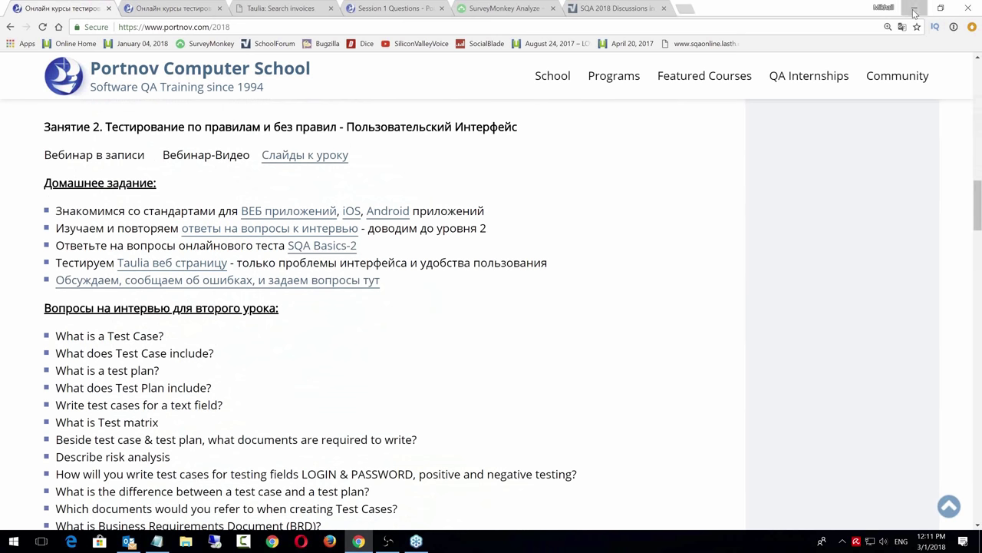
# Minimize the browser and Notepad, move OBS aside, and open the Online 2018 desktop folder.
pyautogui.click(914, 9)
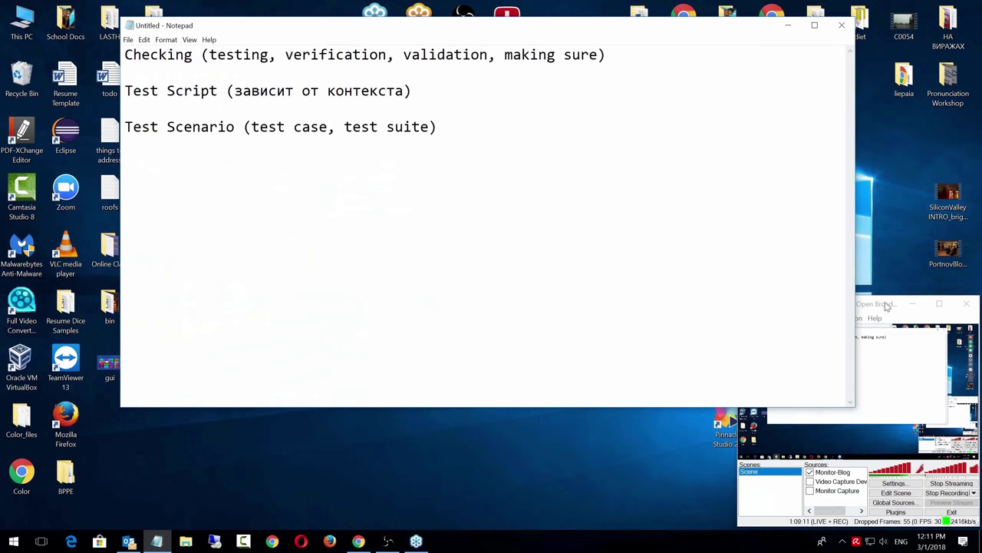
pyautogui.moveTo(885, 302); pyautogui.dragTo(737, 299)
pyautogui.click(783, 26)
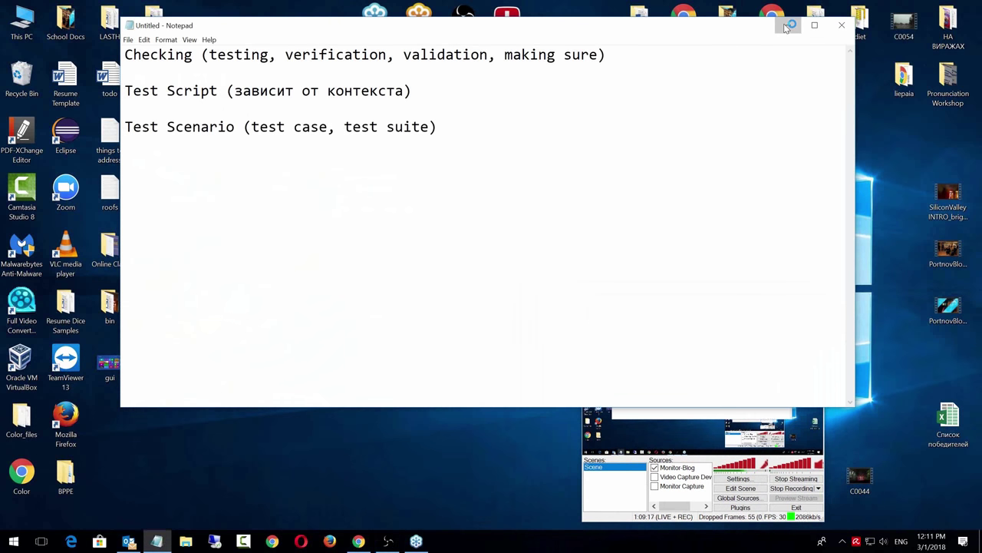
pyautogui.click(787, 25)
pyautogui.moveTo(729, 299); pyautogui.dragTo(852, 285)
pyautogui.click(159, 142)
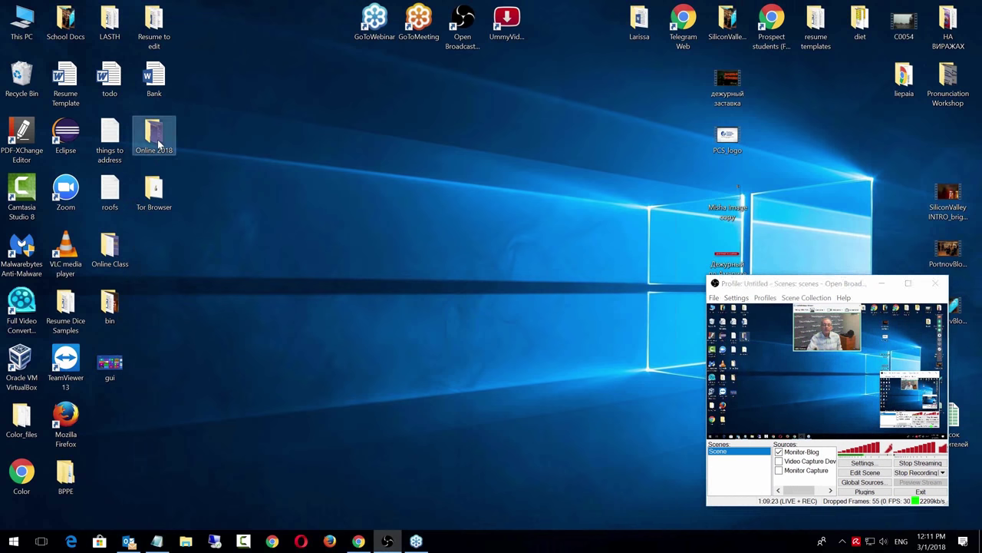
pyautogui.doubleClick(159, 142)
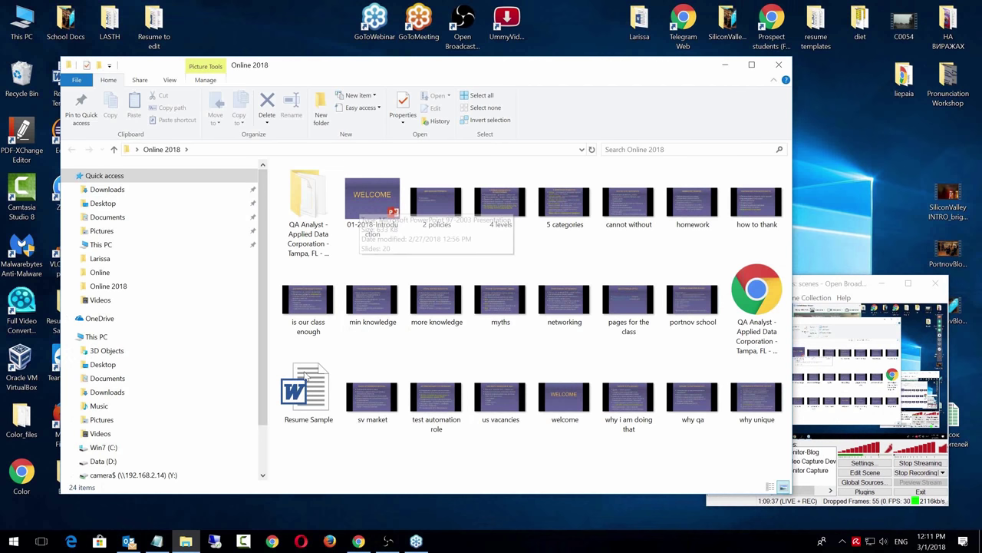
# Minimize the Online 2018 folder, move OBS centre-left, and open then close the Recycle Bin.
pyautogui.click(725, 65)
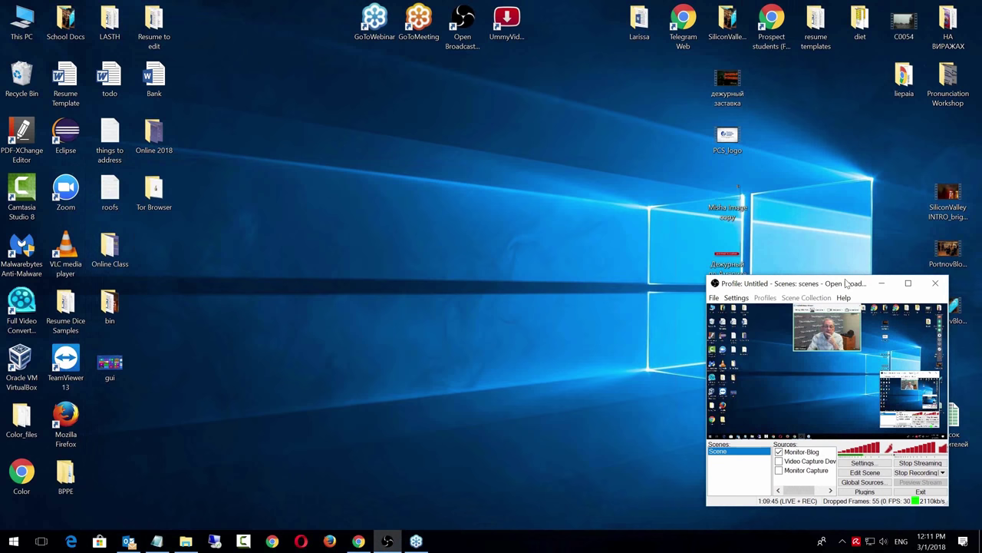
pyautogui.moveTo(846, 284); pyautogui.dragTo(405, 271)
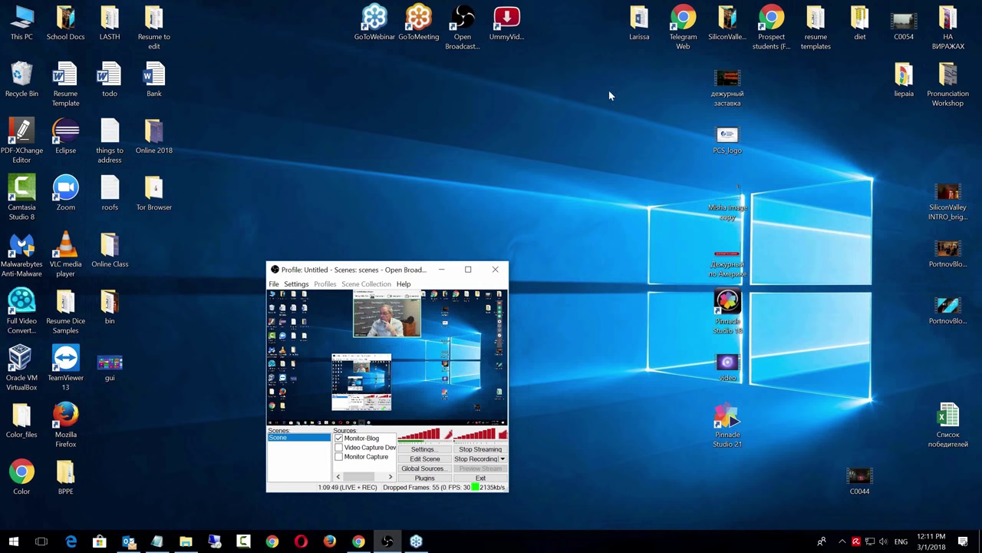
pyautogui.click(831, 61)
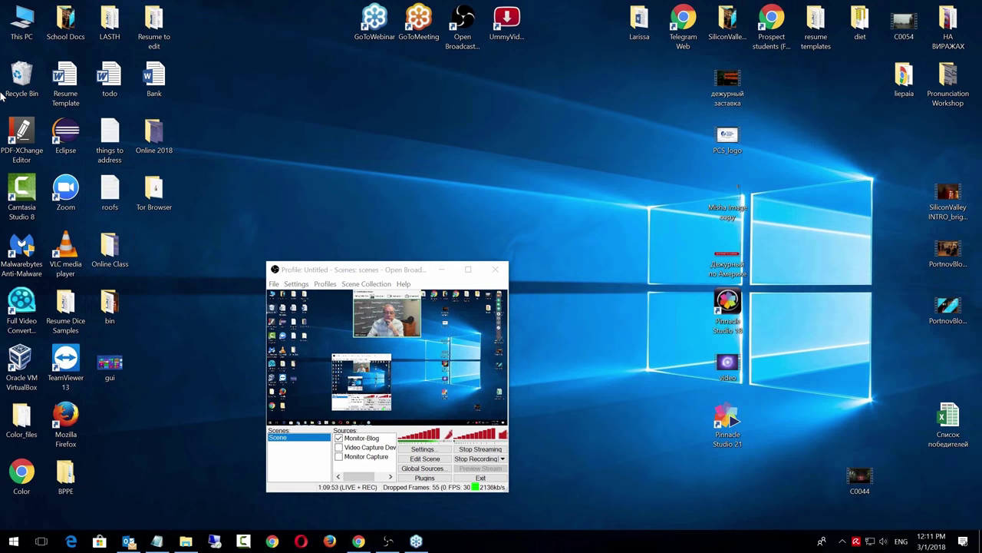
pyautogui.doubleClick(23, 77)
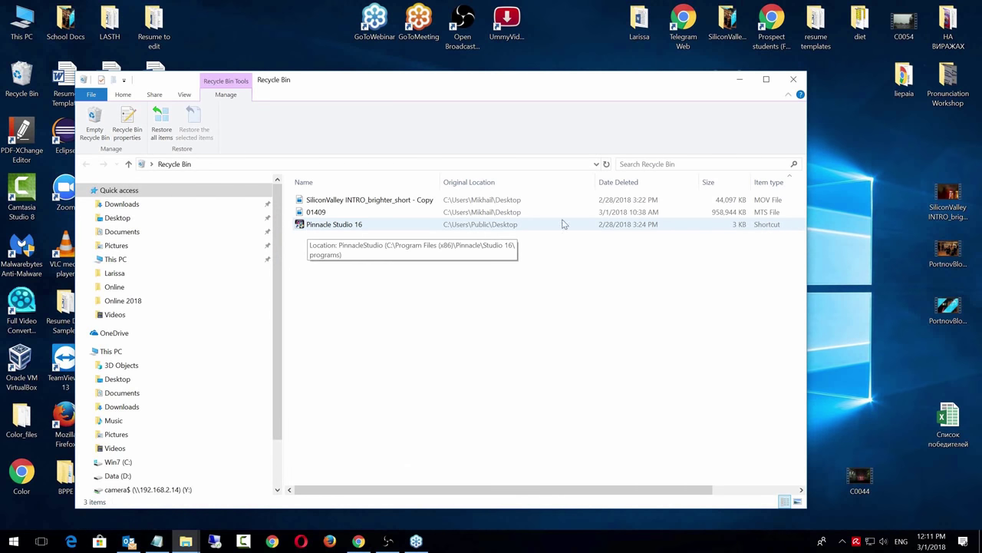
pyautogui.click(794, 82)
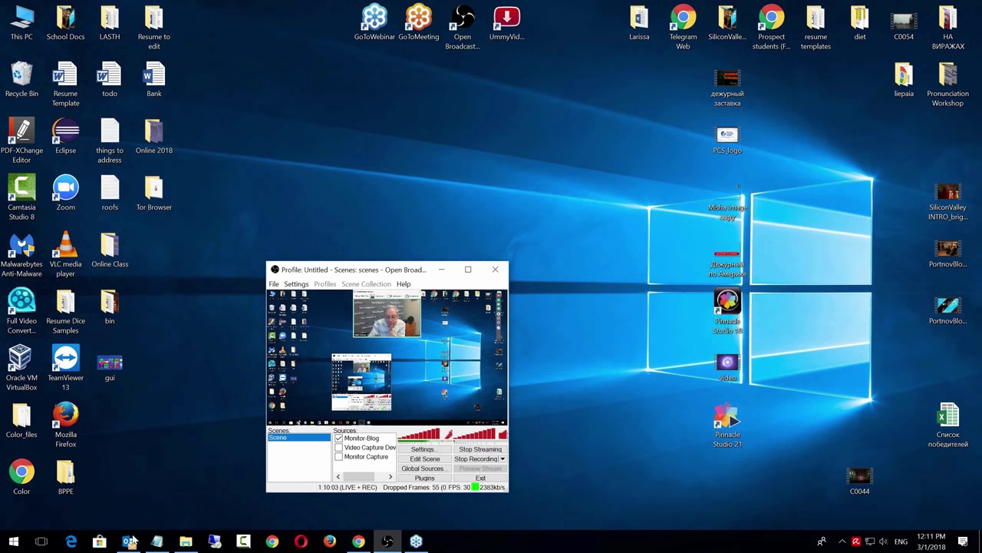
# Download the Session 2 PPT from the January 04, 2018 page and drag 02-GUI_online (3) to the desktop.
pyautogui.click(273, 543)
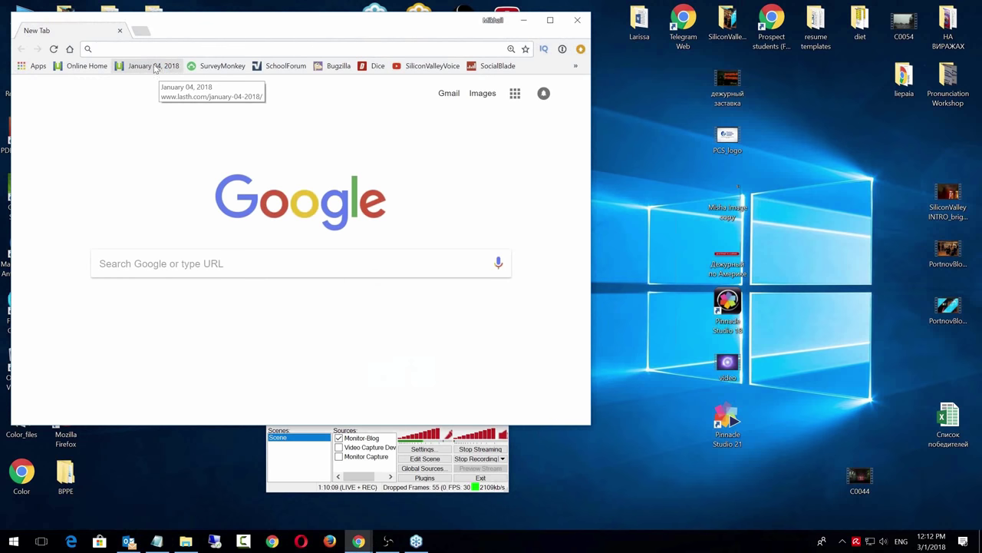
pyautogui.click(155, 68)
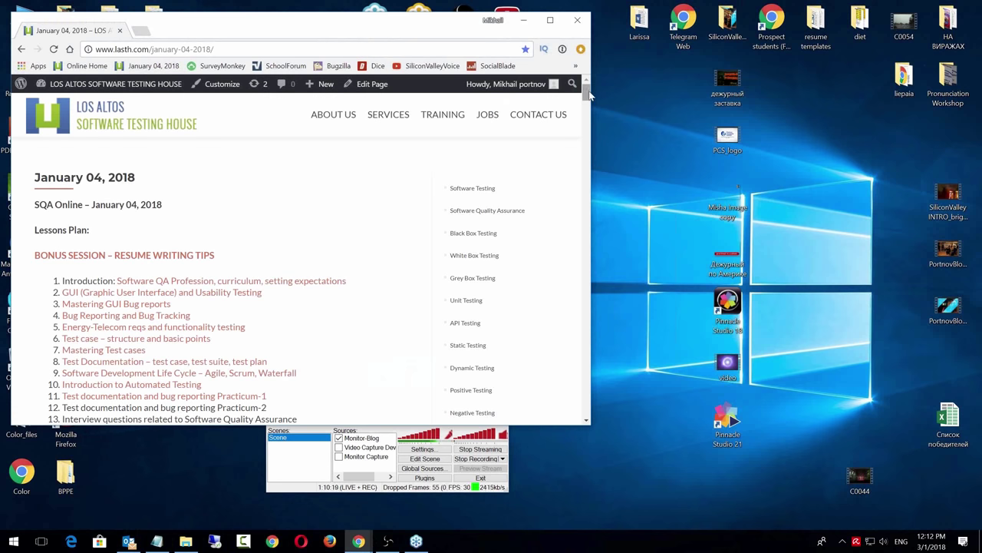
pyautogui.moveTo(587, 90); pyautogui.dragTo(583, 166)
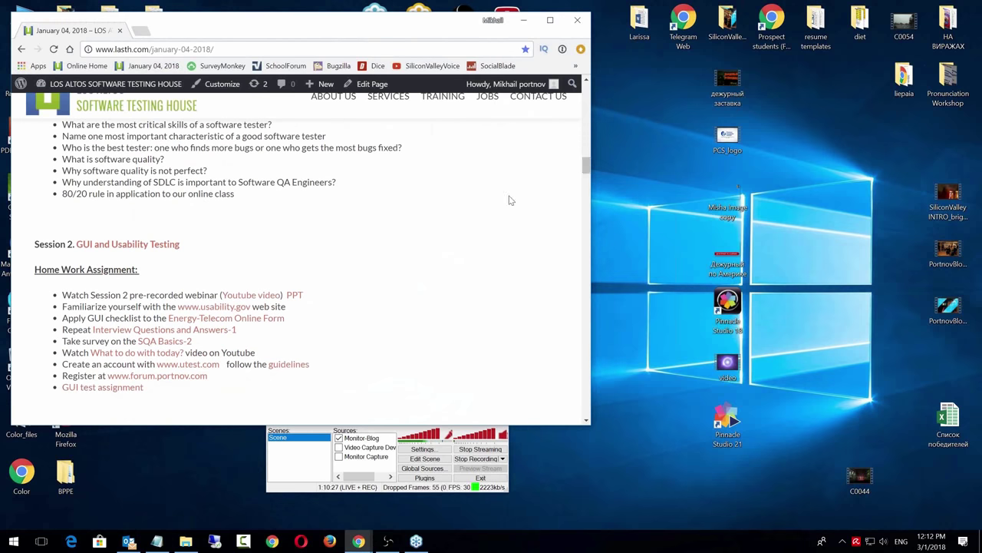
pyautogui.click(297, 298)
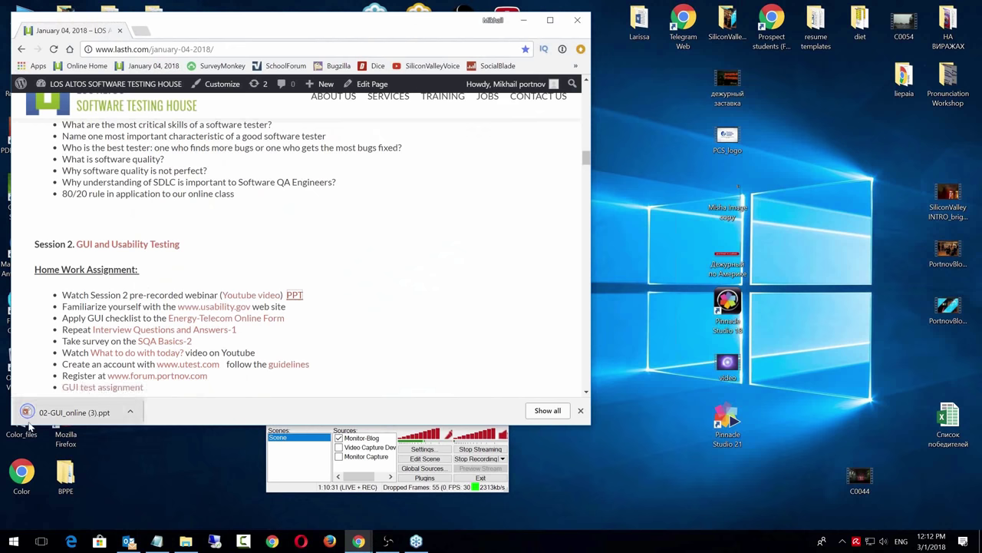
pyautogui.moveTo(69, 412); pyautogui.dragTo(666, 490)
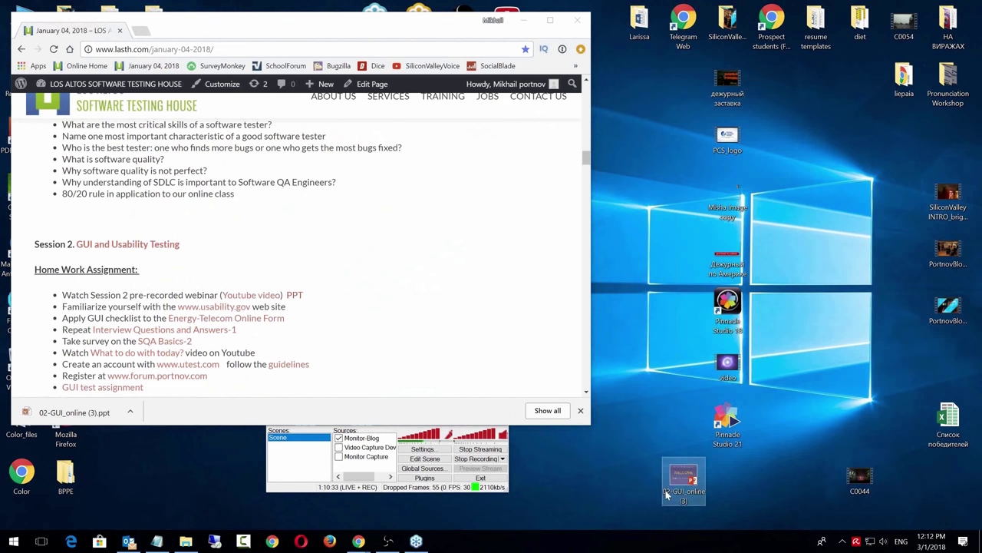
pyautogui.click(525, 23)
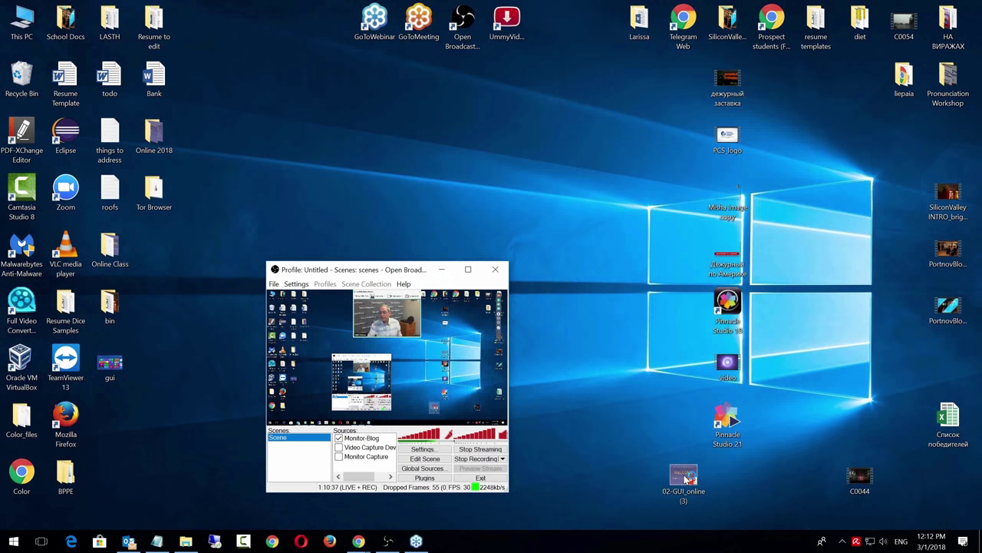
# Open 02-GUI_online (3).ppt, dismiss the activation notice, enable editing, and show slide 2.
pyautogui.doubleClick(684, 476)
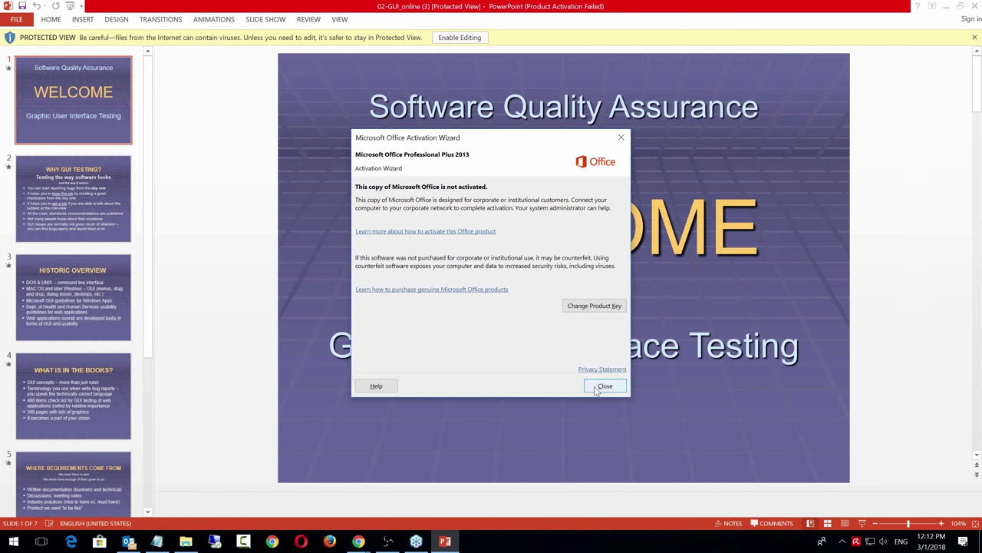
pyautogui.click(605, 386)
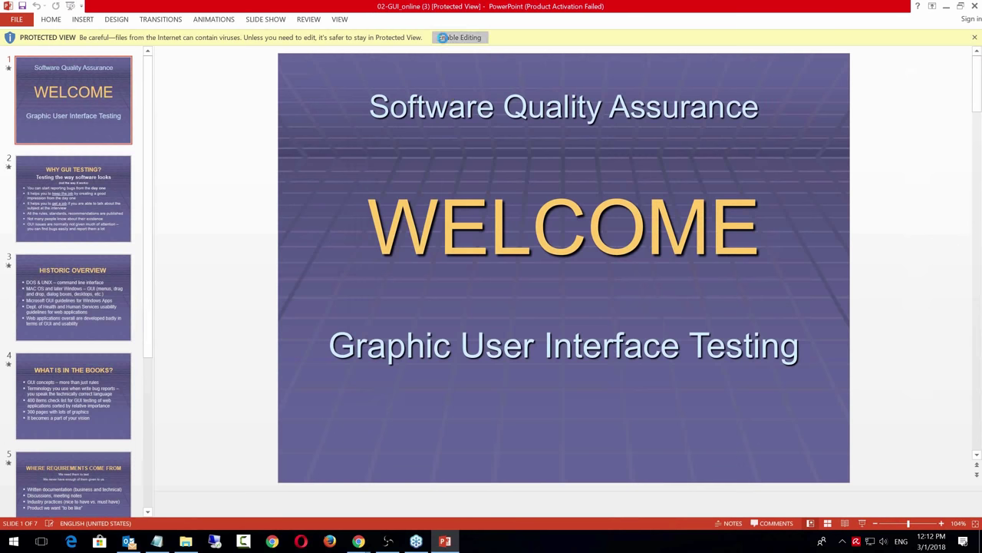
pyautogui.click(443, 38)
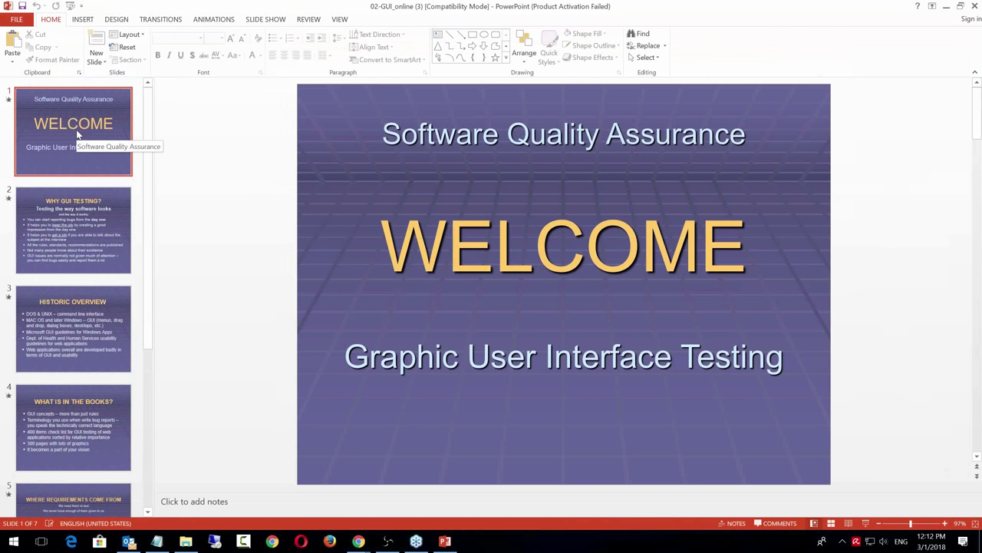
pyautogui.click(71, 201)
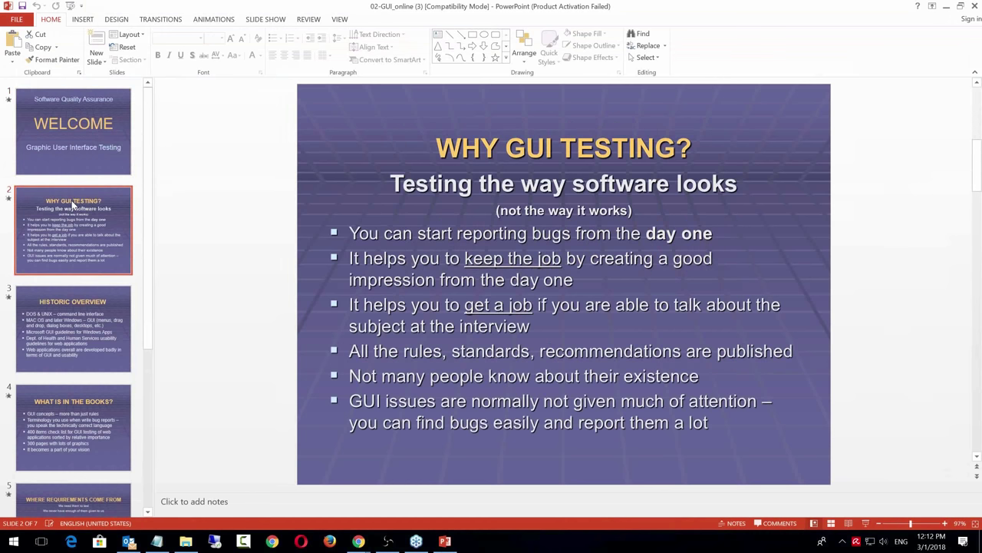
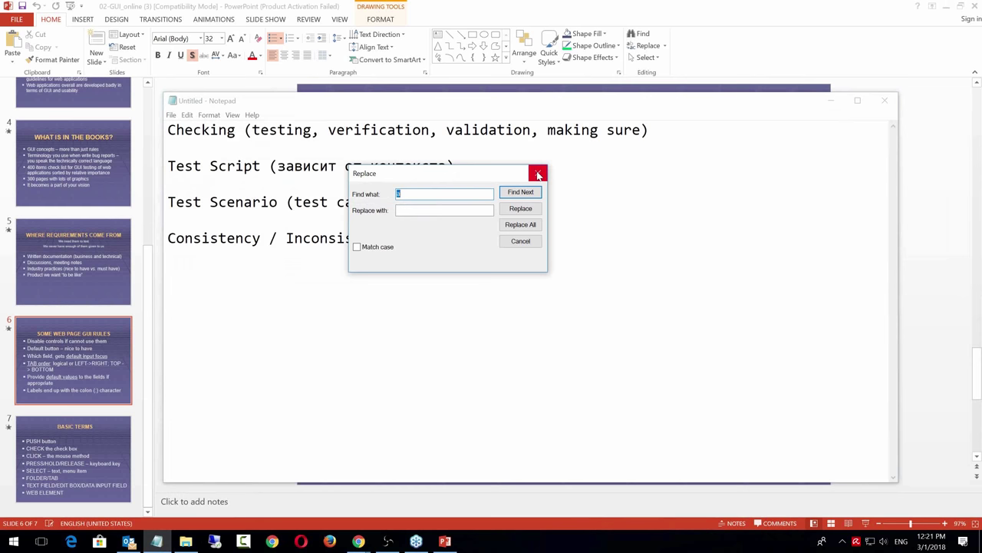
# Minimize the Notepad notes to reveal slide 6, 'Some Web Page GUI Rules'.
pyautogui.click(830, 103)
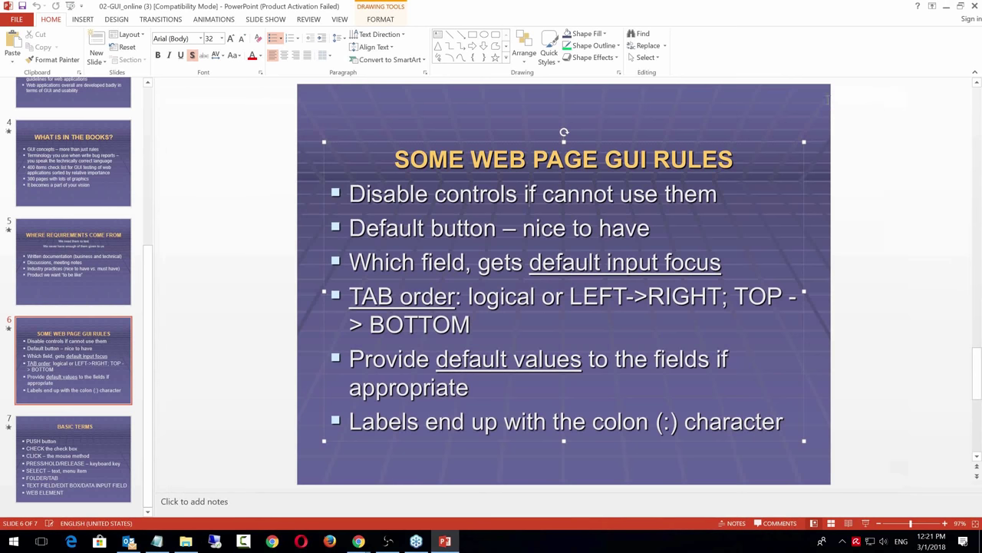
# Open the Energy-Telecom Service Review form in a new Chrome tab and scroll through it.
pyautogui.moveTo(359, 541)
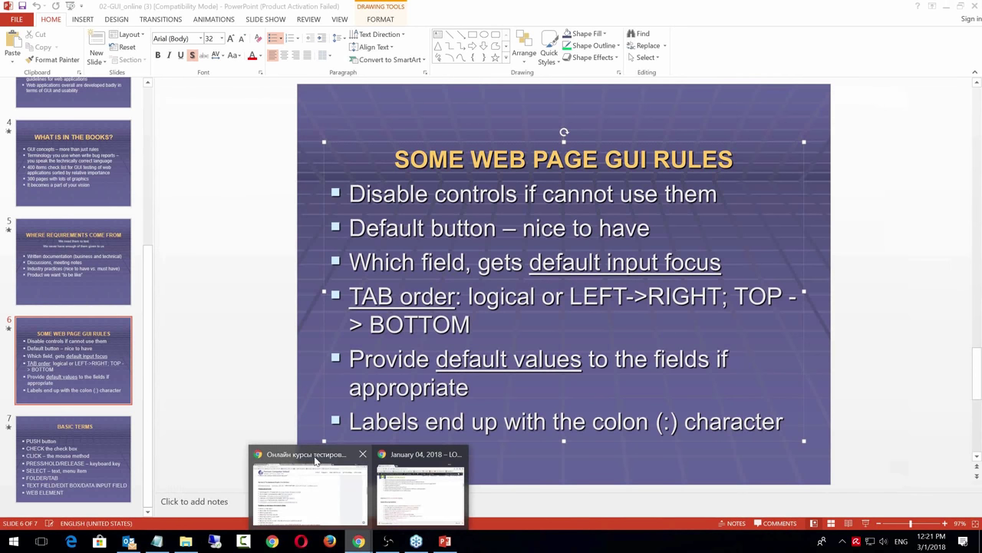
pyautogui.click(314, 459)
pyautogui.hotkey('ctrl', 't')
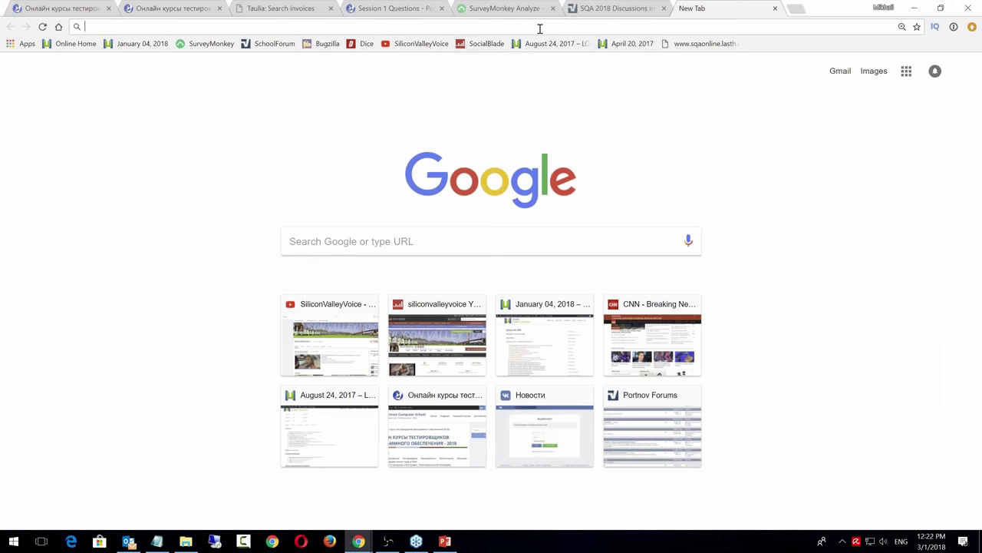
pyautogui.write('en')
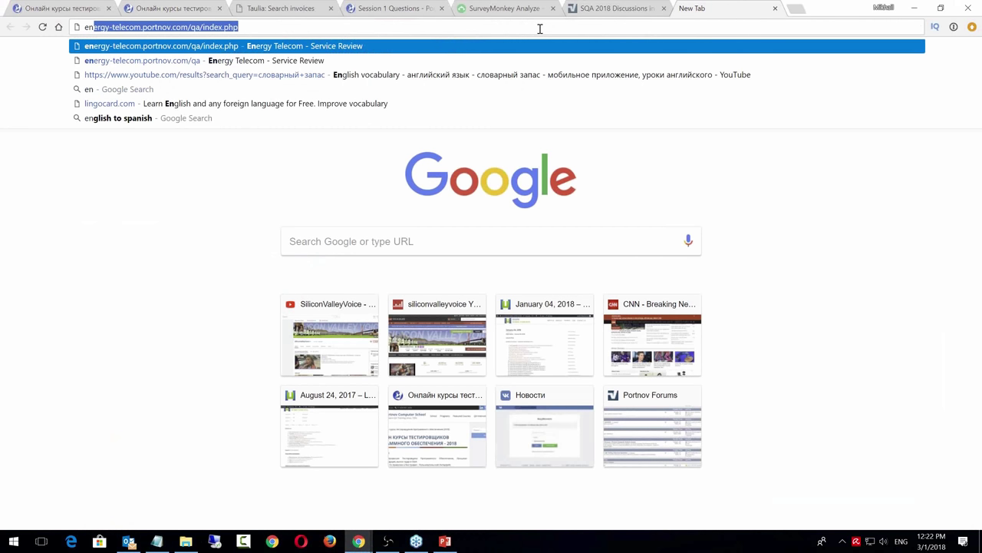
pyautogui.press('Return')
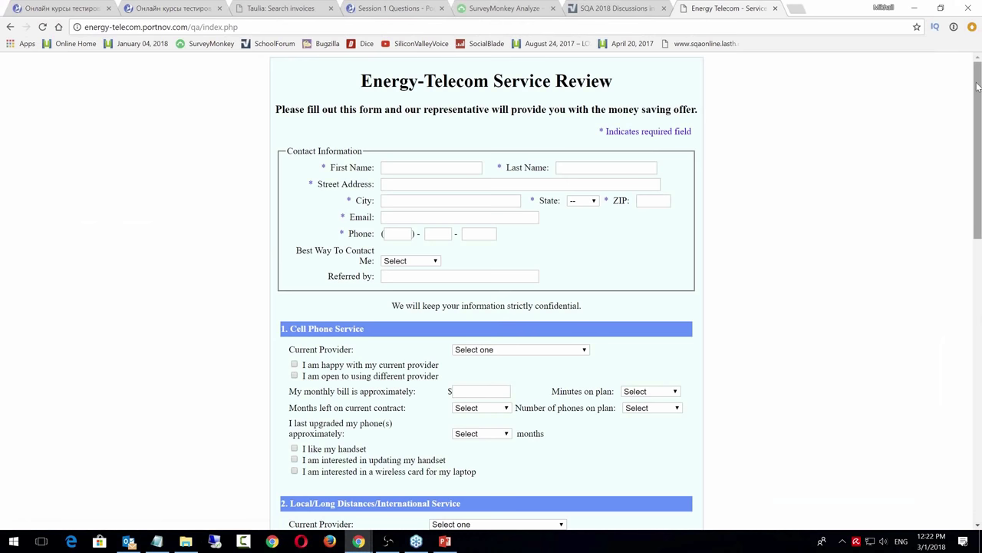
pyautogui.moveTo(978, 87); pyautogui.dragTo(978, 369)
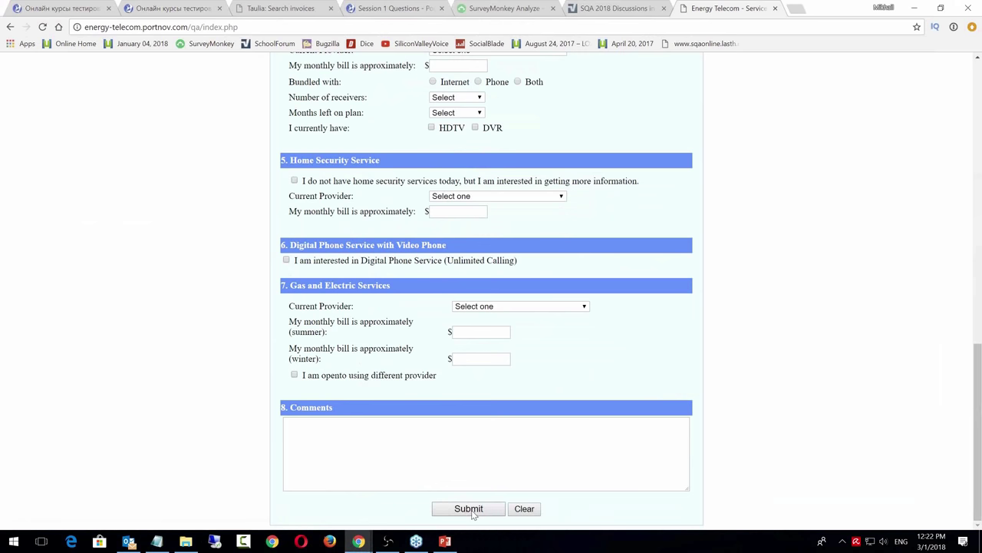
pyautogui.moveTo(975, 405); pyautogui.dragTo(962, 159)
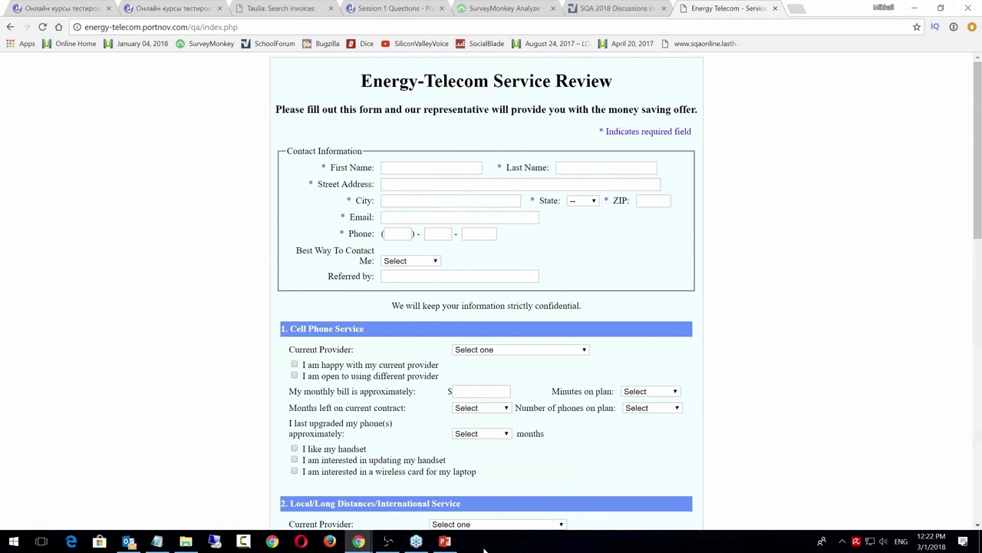
# Glance at the presentation, then return to Chrome and reload the Energy-Telecom form.
pyautogui.click(447, 542)
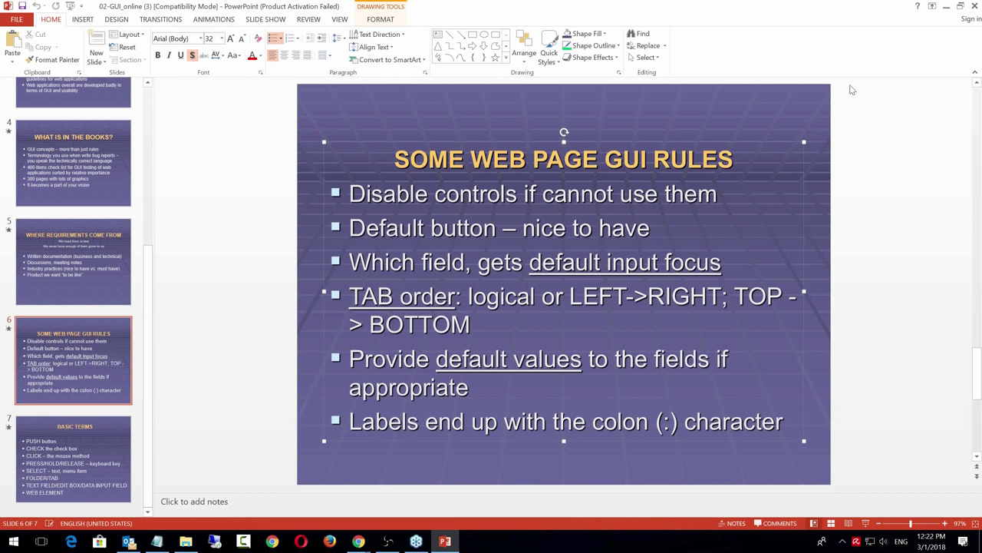
pyautogui.click(946, 5)
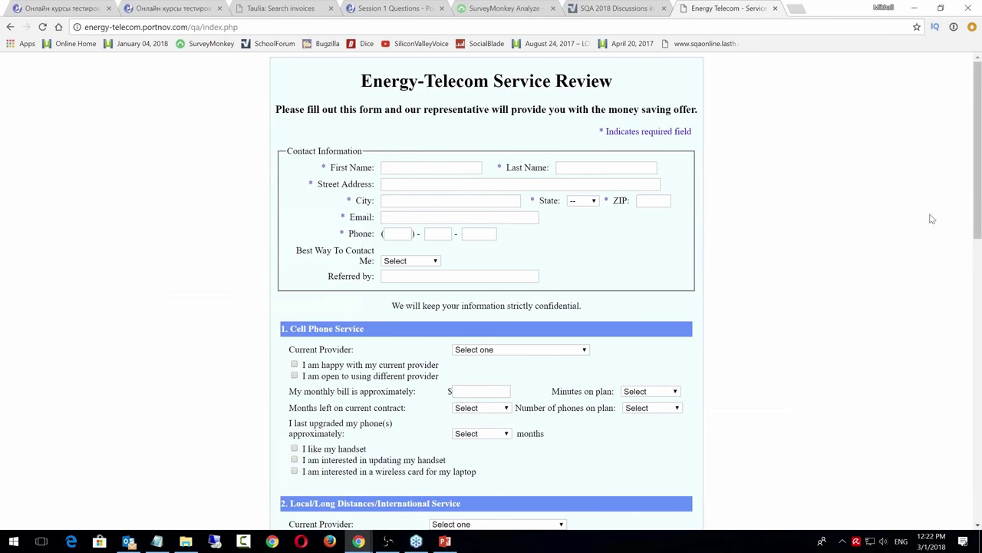
pyautogui.click(386, 26)
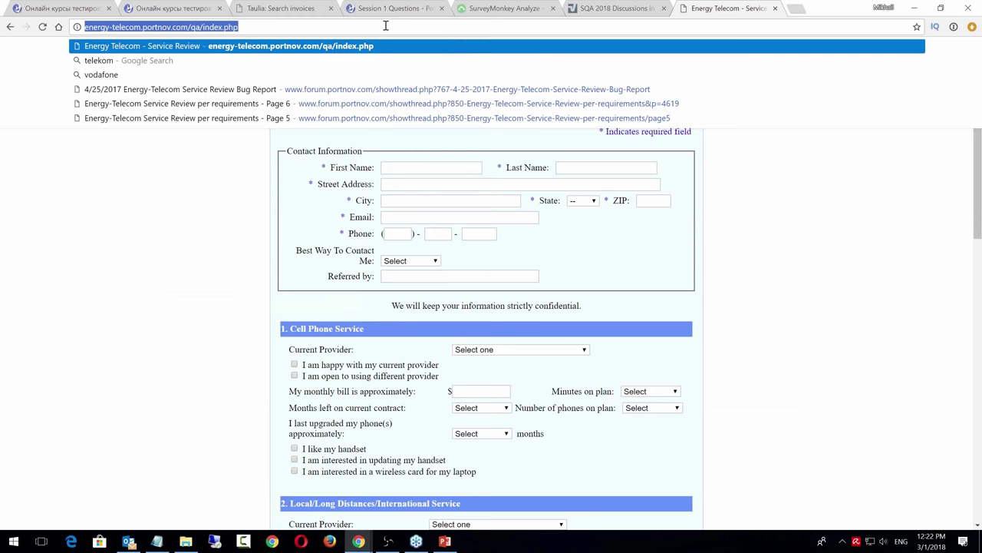
pyautogui.press('Return')
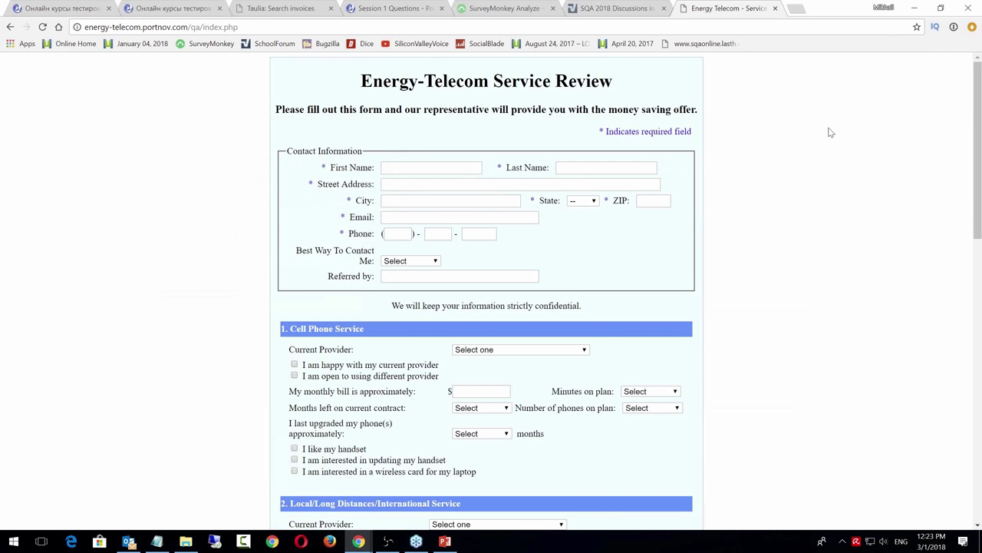
# Type 'hsdjfsdkfh' into First Name, reload with F5 to clear it, and return to the slide.
pyautogui.click(404, 169)
pyautogui.write('hsdjfsdkfh')
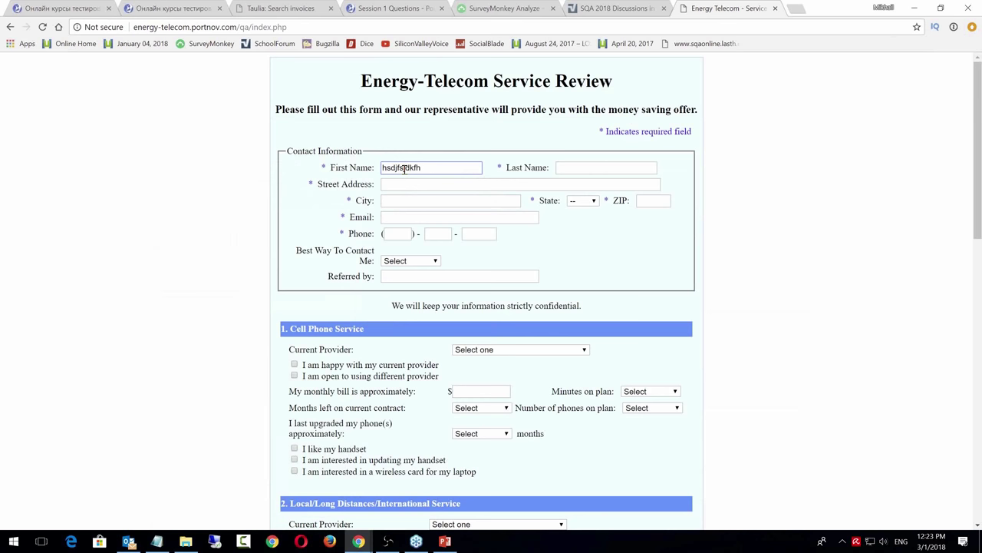
pyautogui.press('F5')
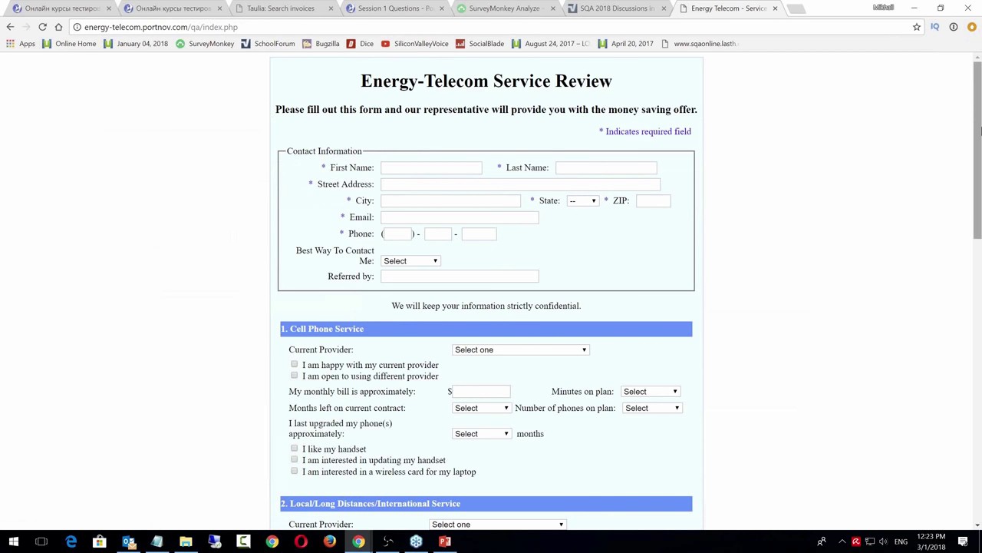
pyautogui.moveTo(980, 131)
pyautogui.mouseDown()
pyautogui.moveTo(980, 171)
pyautogui.moveTo(980, 129)
pyautogui.mouseUp()
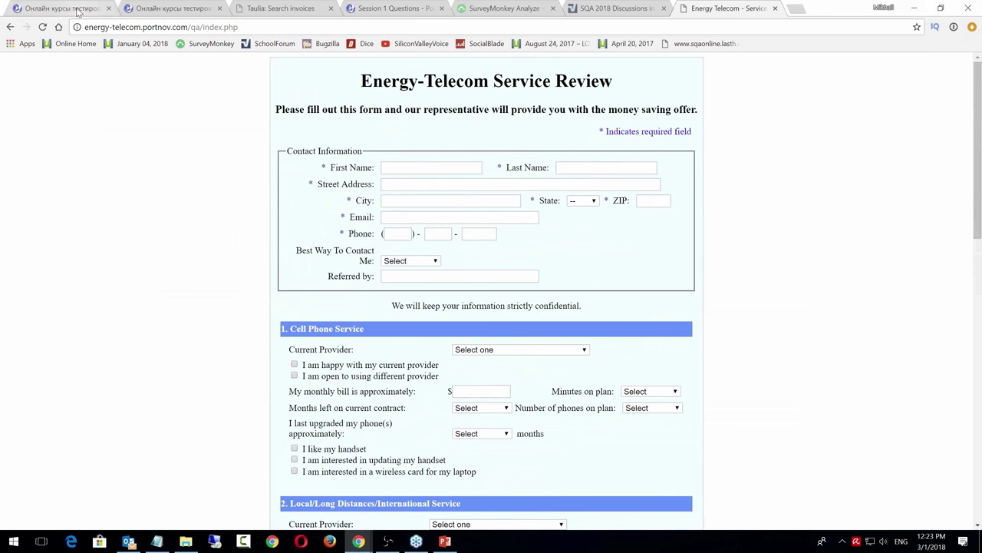
pyautogui.click(446, 541)
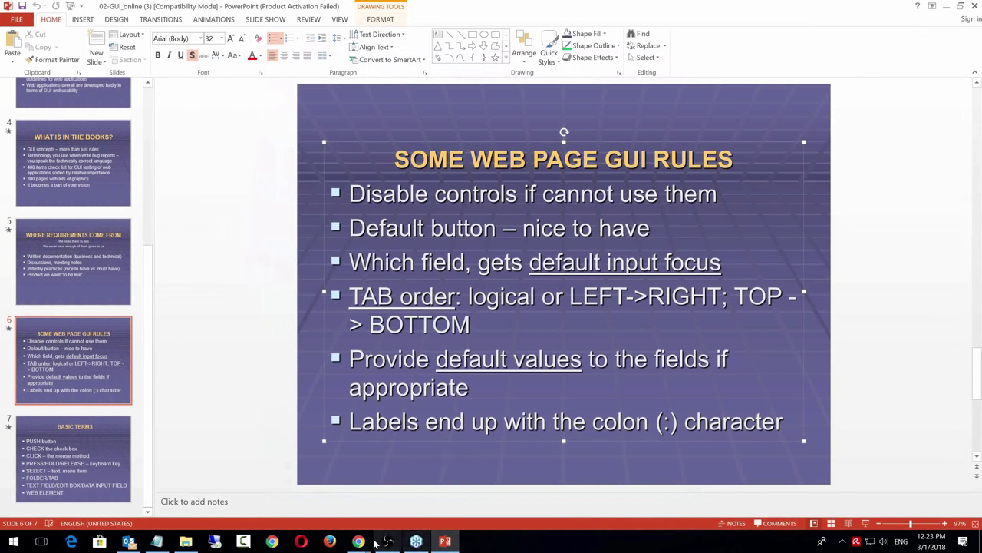
# Back on the Chrome form, enter a sample name in the Referred by and Last Name fields.
pyautogui.moveTo(362, 544)
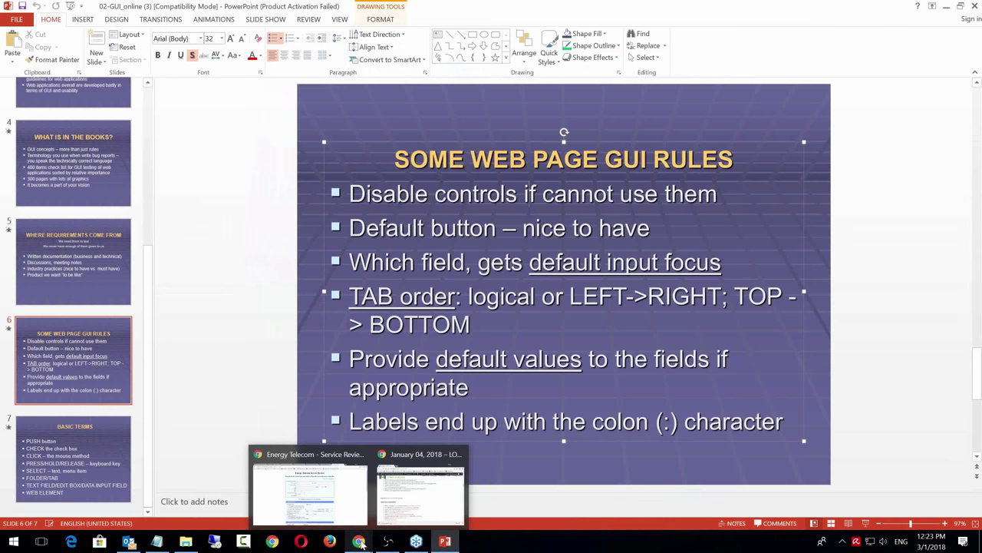
pyautogui.click(347, 503)
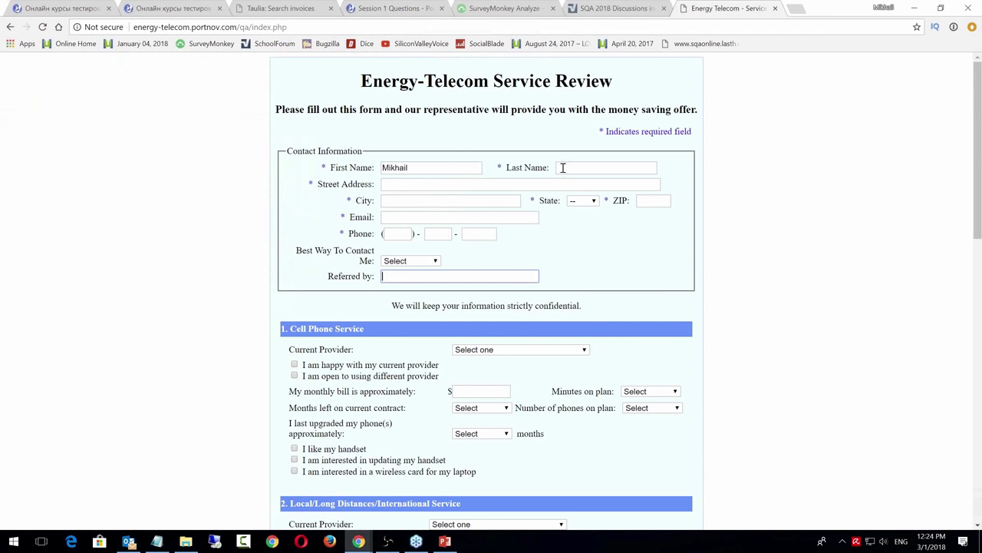
pyautogui.write('Sofia')
pyautogui.click(562, 167)
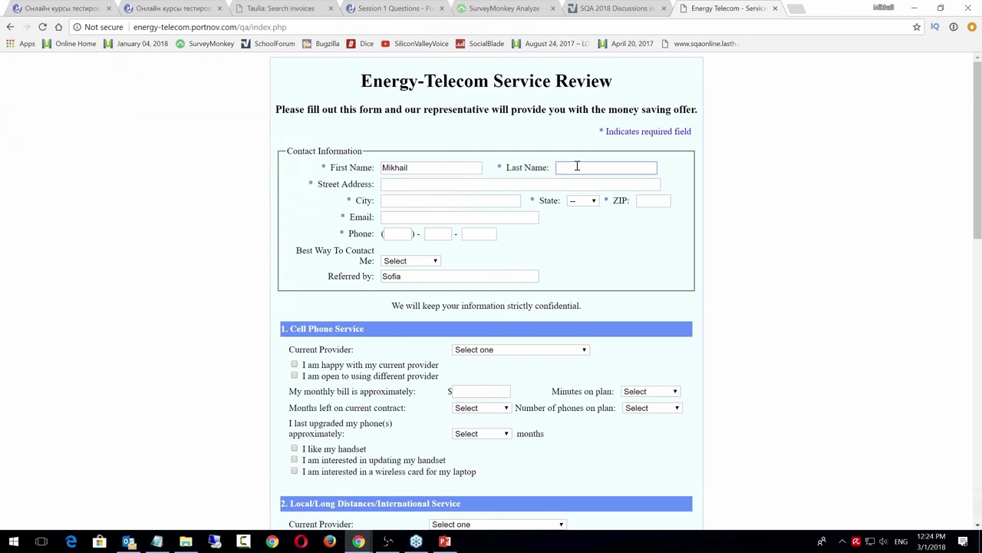
pyautogui.write('Portnov')
# Tab through the address, State, ZIP, email and phone fields, then return to the slide.
pyautogui.press('Tab')
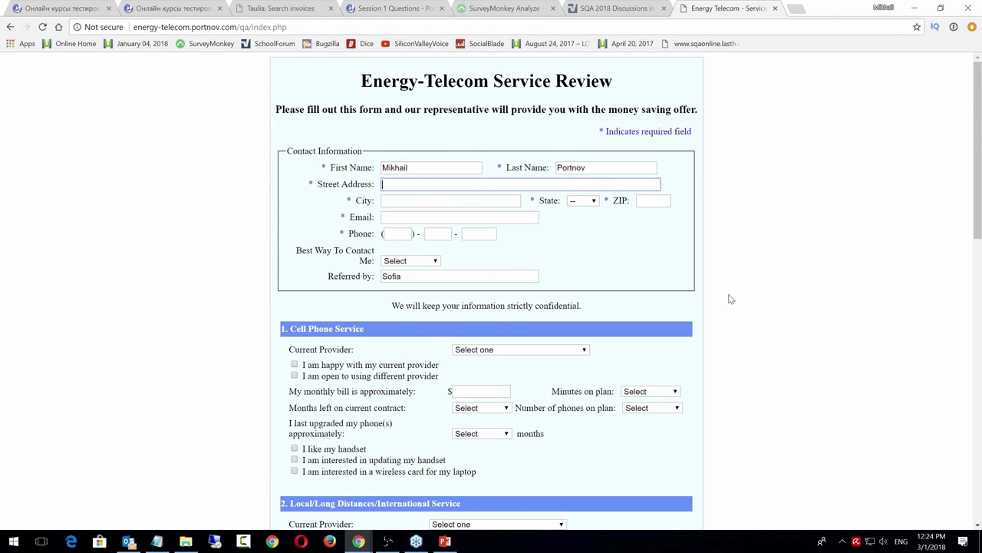
pyautogui.press('Tab')
pyautogui.press('Tab')
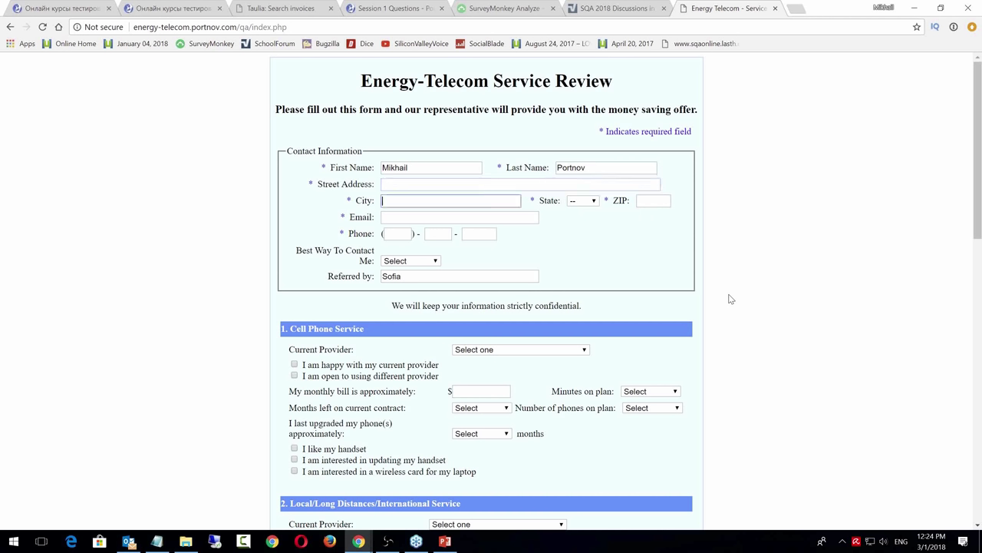
pyautogui.press('Tab')
pyautogui.press('Tab')
pyautogui.press('Tab')
pyautogui.press('Tab')
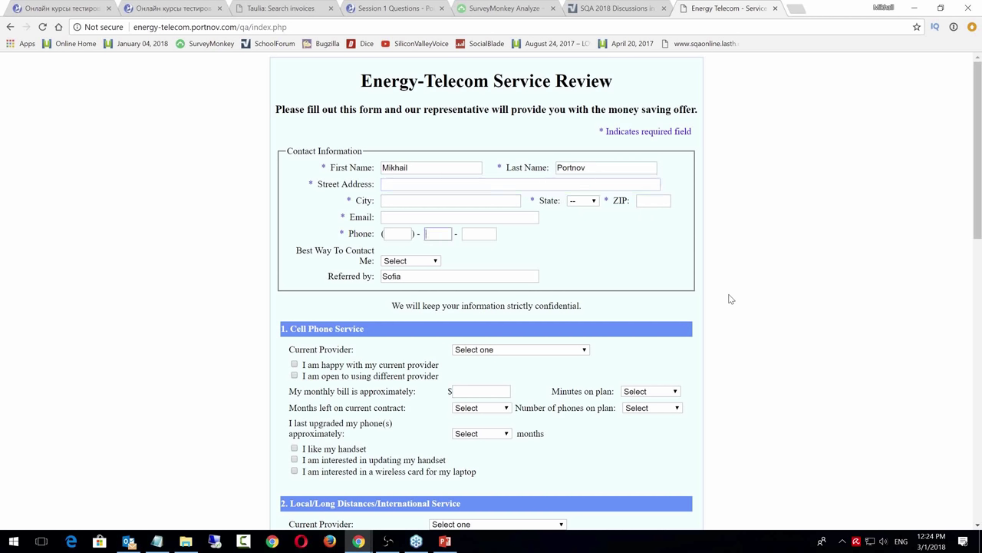
pyautogui.press('Tab')
pyautogui.press('Tab')
pyautogui.press('Tab')
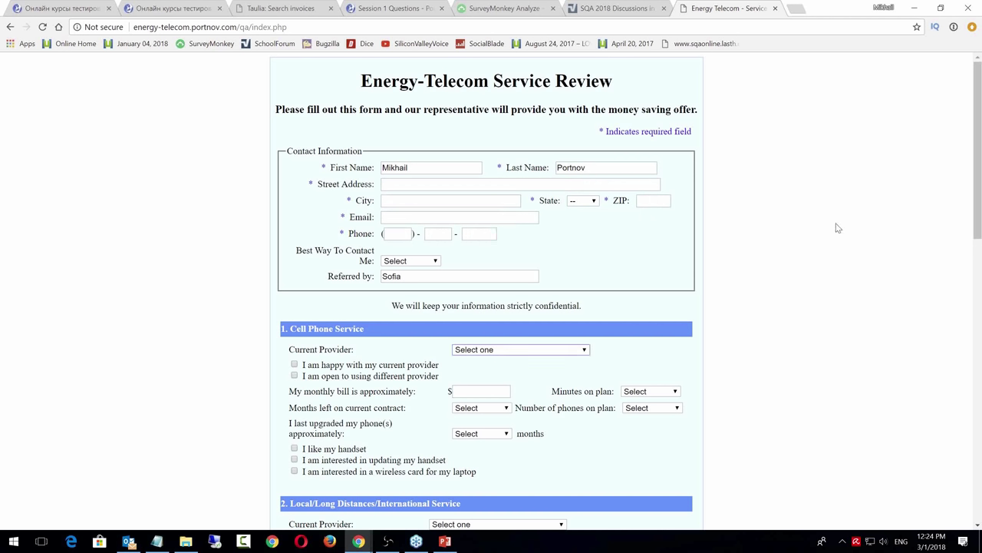
pyautogui.click(444, 541)
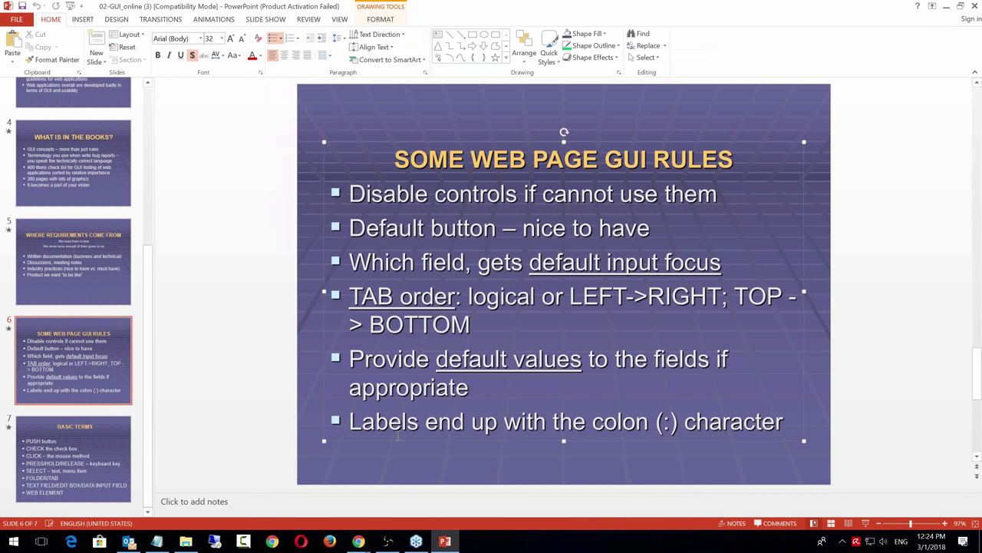
# Search the Notepad notes with Find for the first name; it is not found.
pyautogui.click(157, 544)
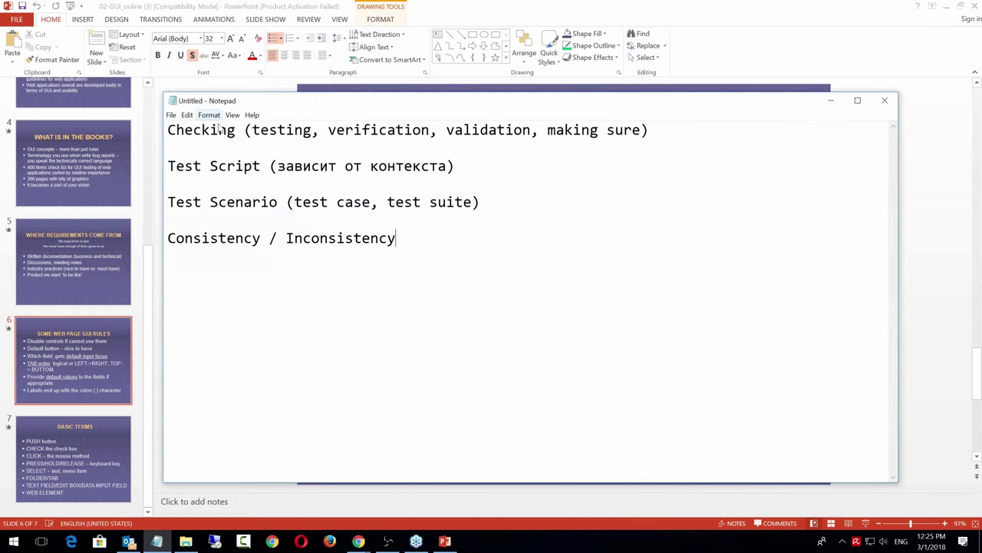
pyautogui.click(188, 115)
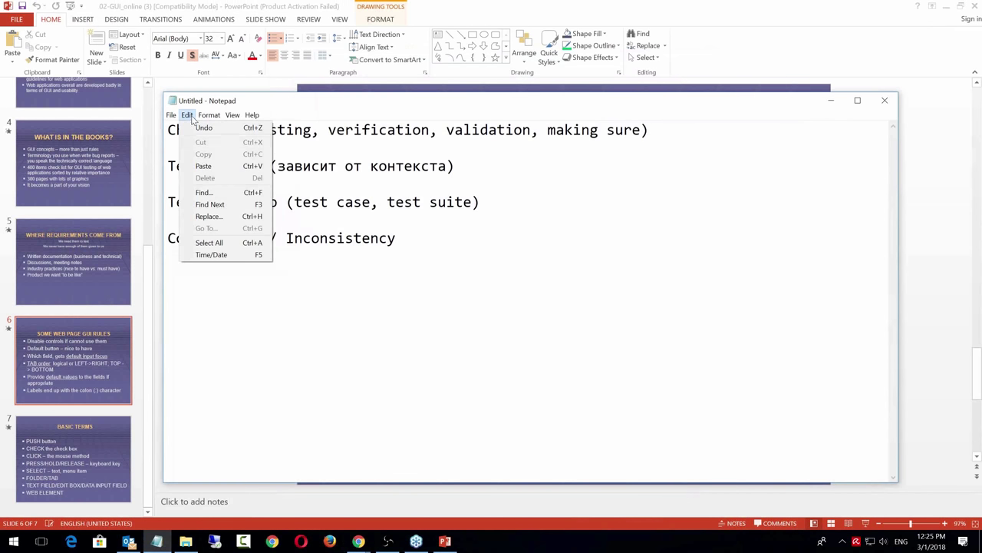
pyautogui.click(203, 192)
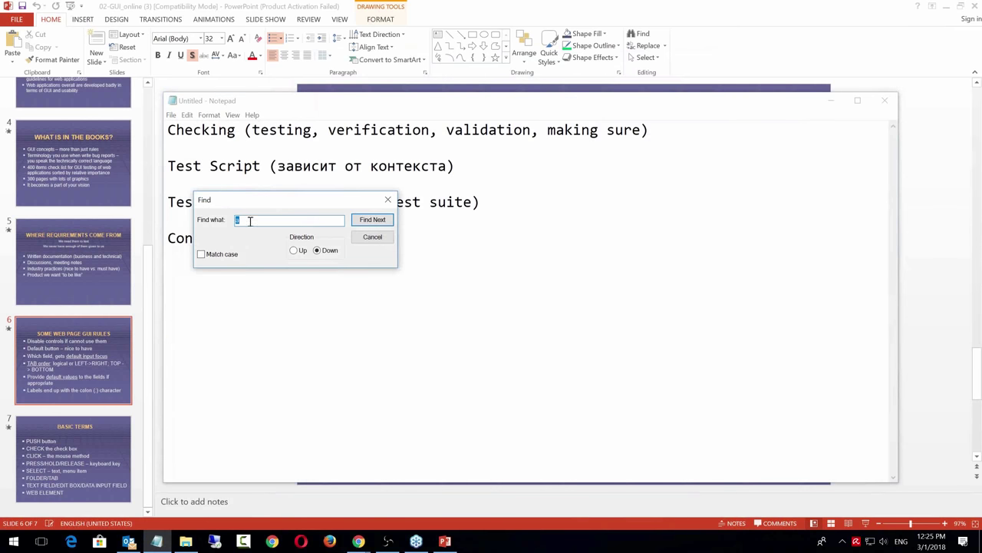
pyautogui.write('portnov')
pyautogui.click(364, 220)
pyautogui.click(513, 313)
pyautogui.click(389, 201)
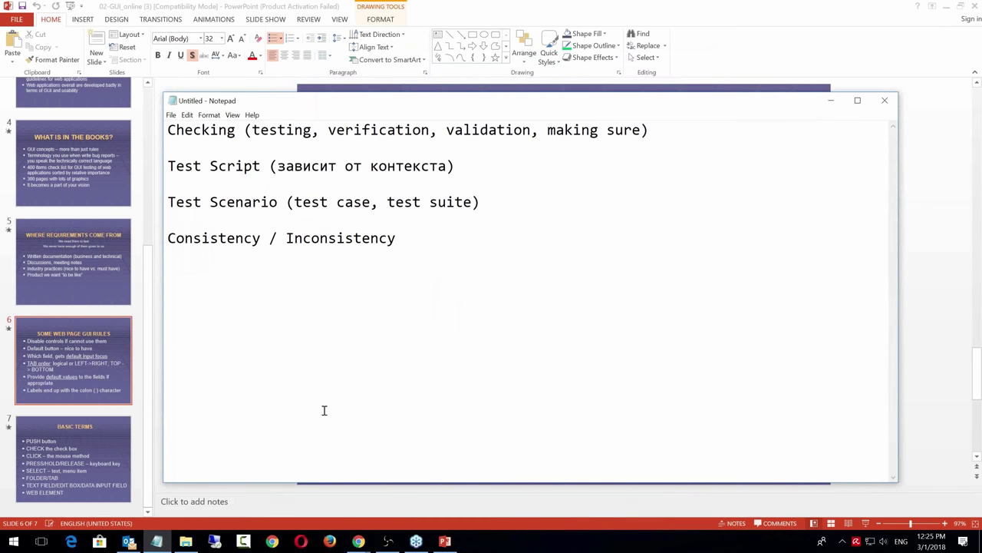
# Search the notes for a second, partial name; again there is no match.
pyautogui.click(188, 115)
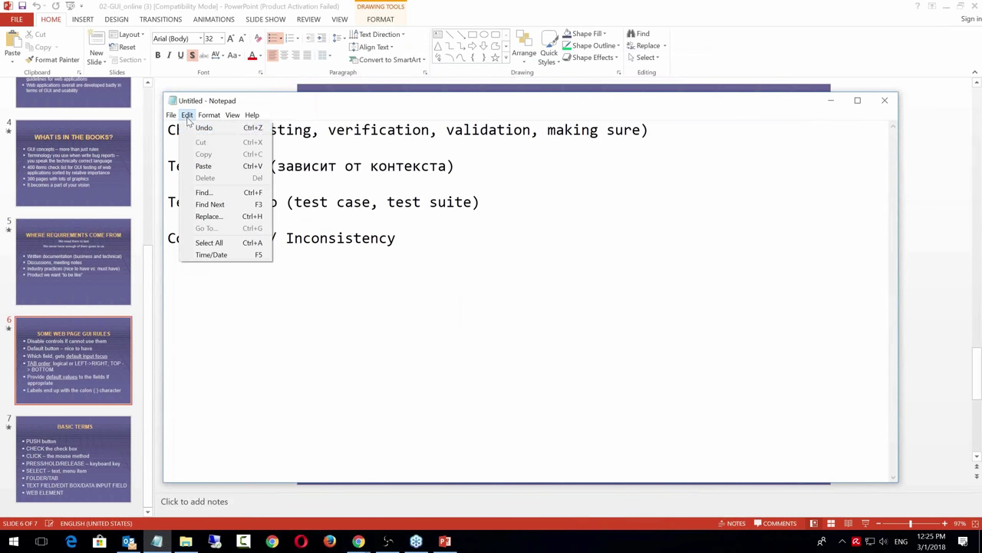
pyautogui.click(204, 191)
pyautogui.moveTo(276, 201); pyautogui.dragTo(424, 218)
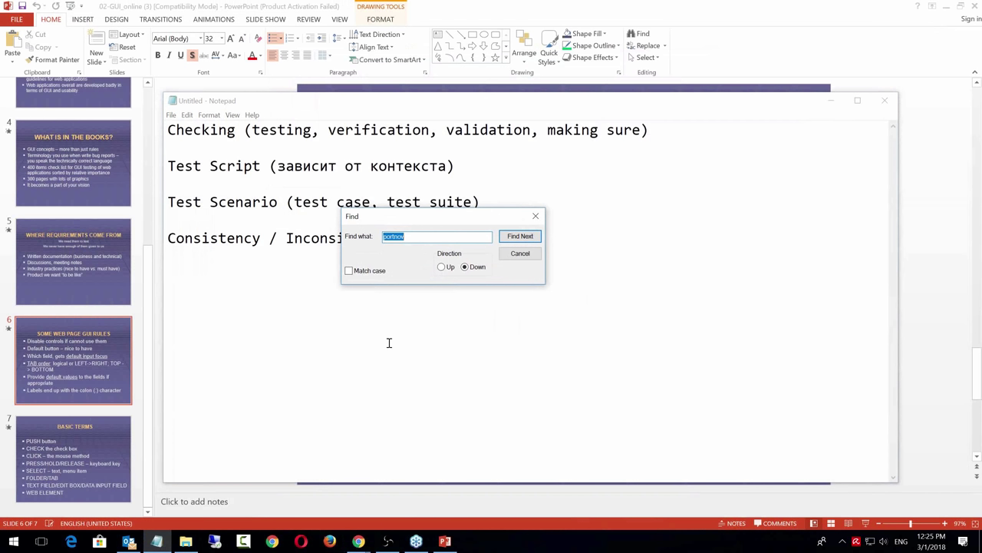
pyautogui.write('mikha')
pyautogui.click(519, 236)
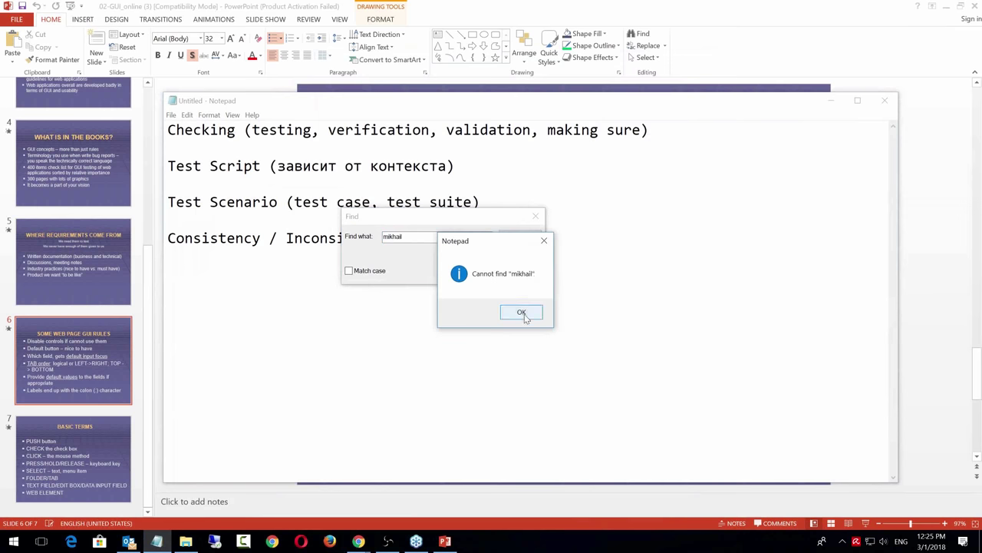
pyautogui.click(522, 311)
pyautogui.click(536, 216)
# Repeat the search with Find Next, dismiss the not-found message, close Find and minimize Notepad.
pyautogui.click(187, 115)
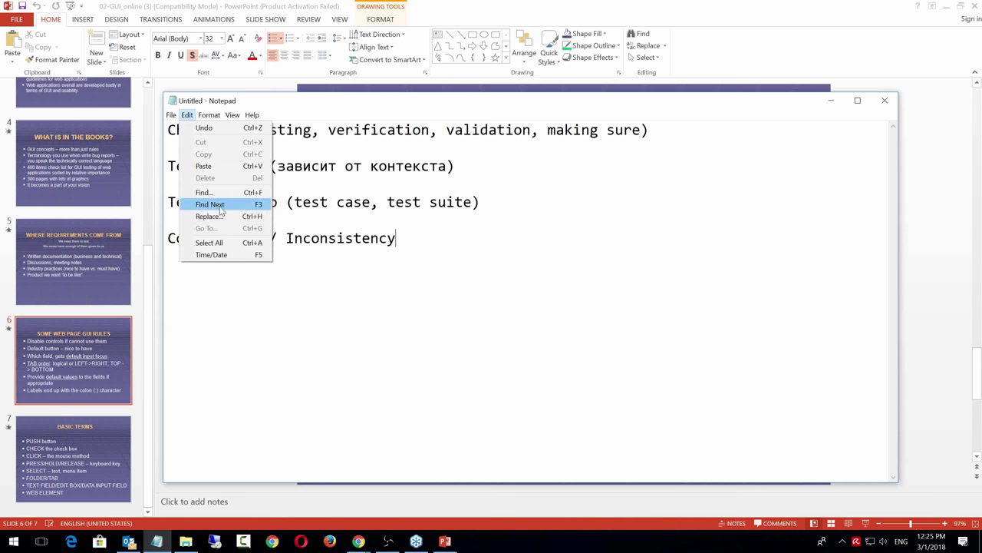
pyautogui.click(220, 206)
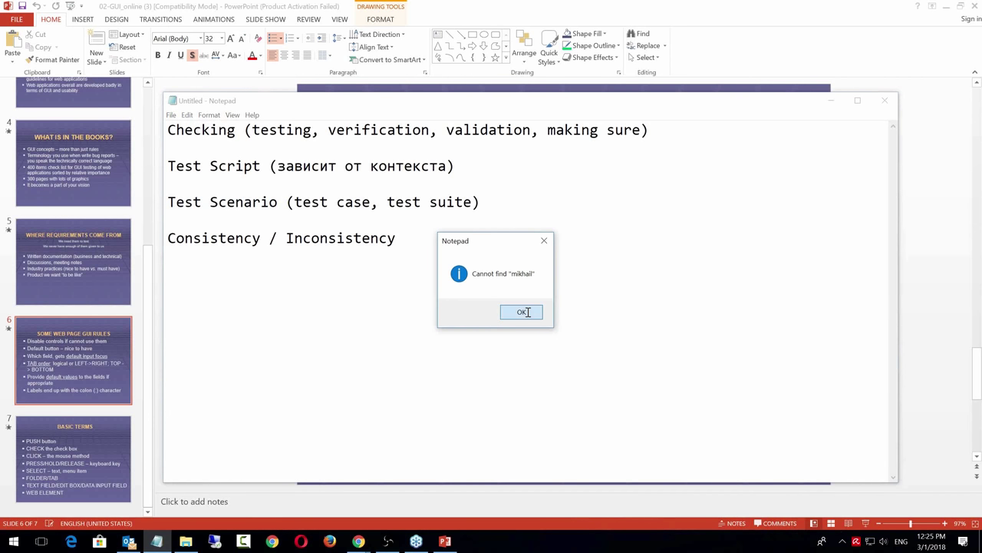
pyautogui.click(522, 312)
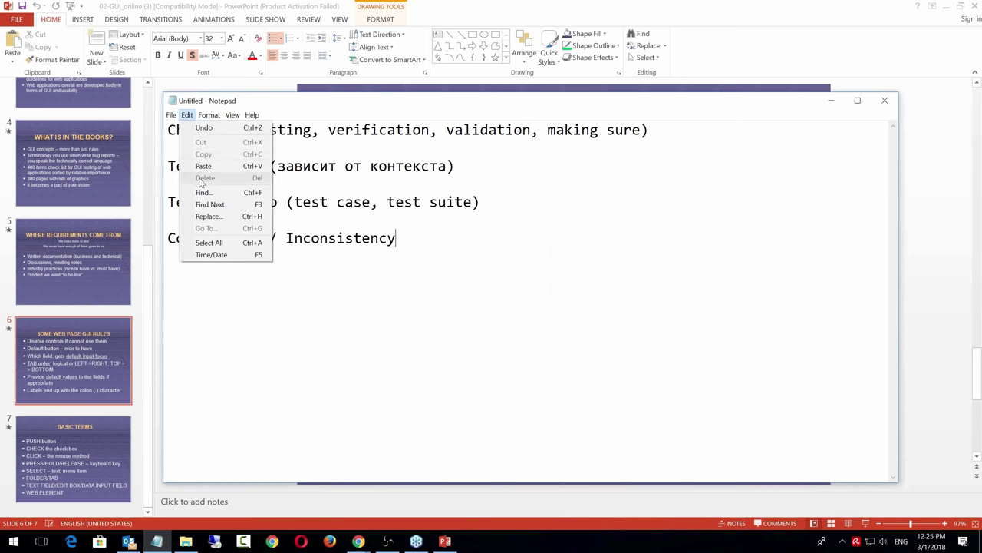
pyautogui.click(204, 192)
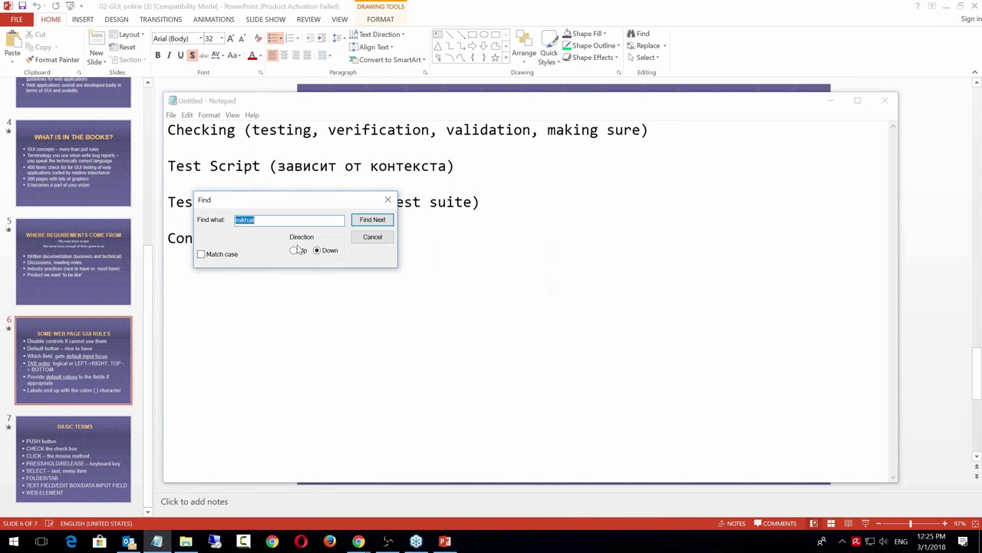
pyautogui.click(388, 203)
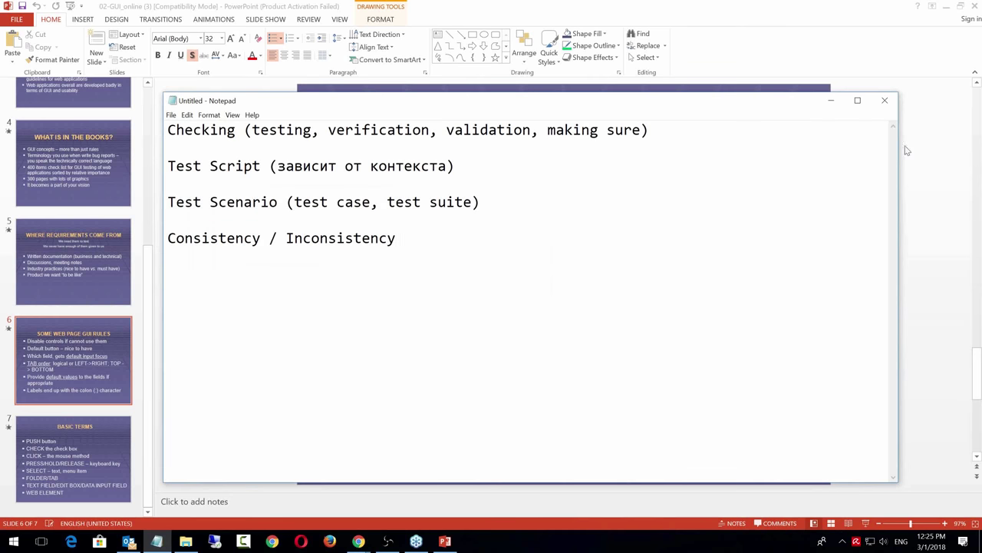
pyautogui.click(830, 102)
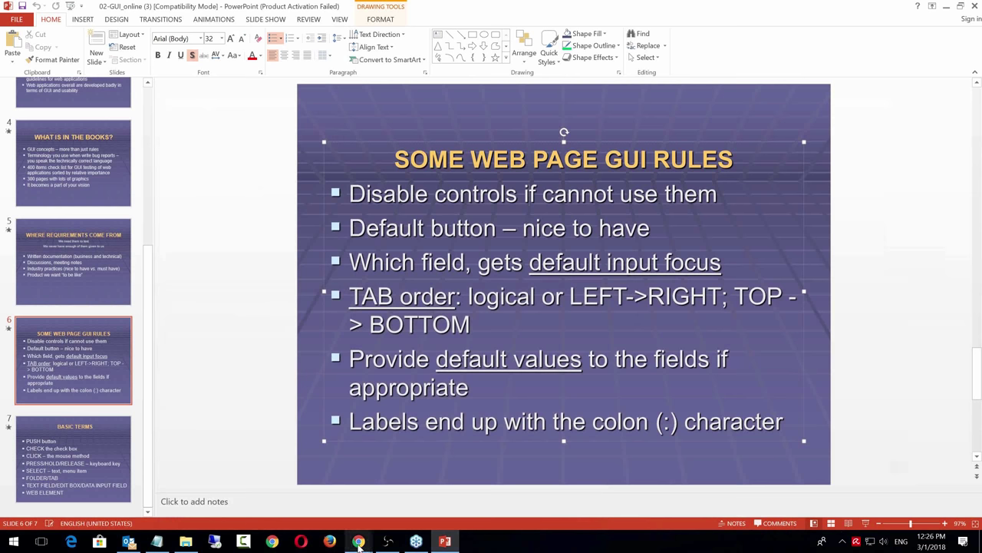
# Bring up previews of the two open Chrome windows from the taskbar's Chrome icon.
pyautogui.moveTo(359, 542)
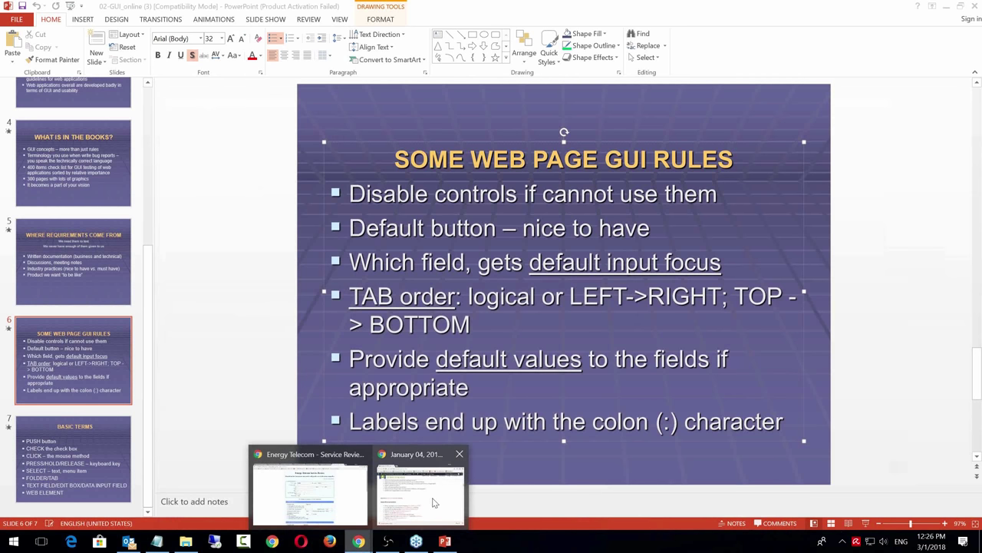
pyautogui.moveTo(434, 503)
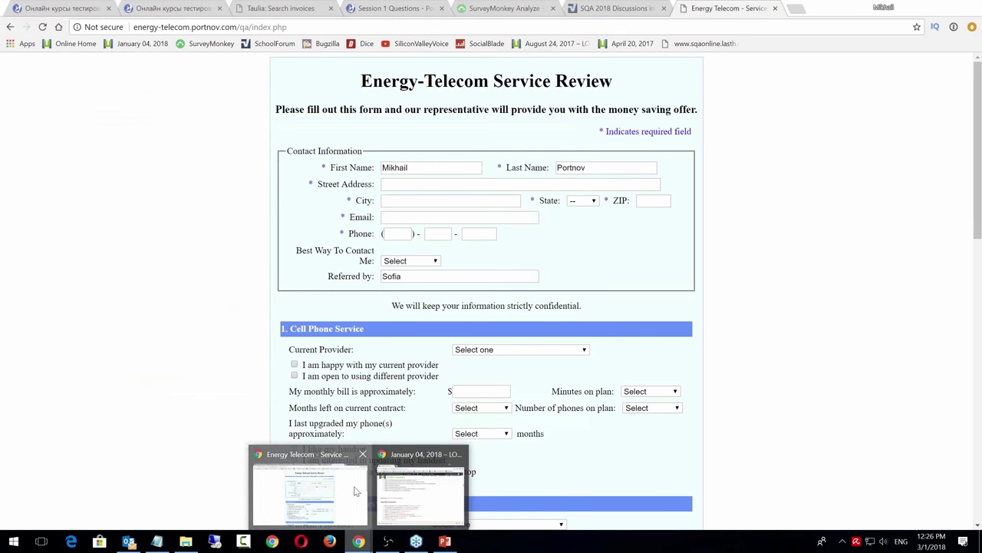
# Switch to the Taulia: Search invoices tab and type 'fdgdsfgfdg' into Purchase order.
pyautogui.click(310, 492)
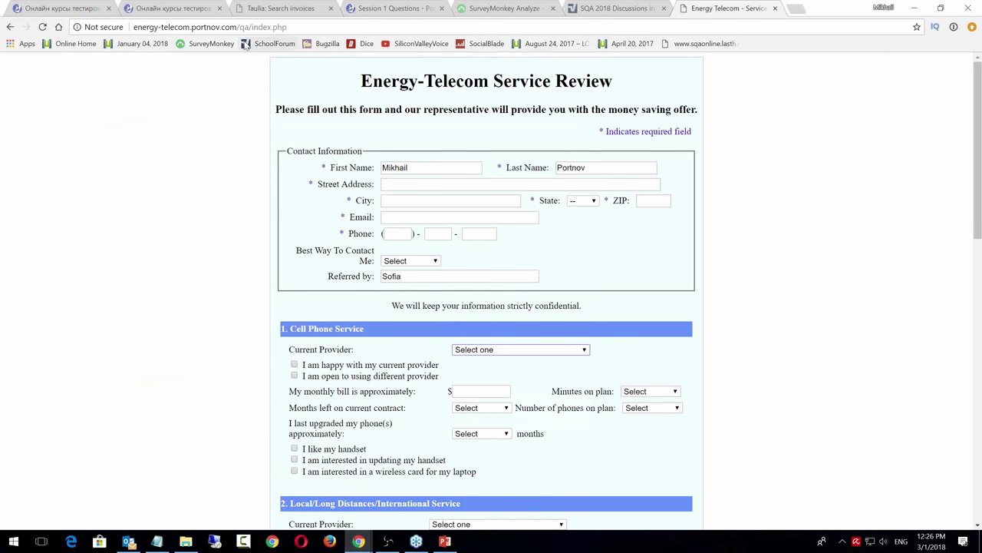
pyautogui.click(269, 10)
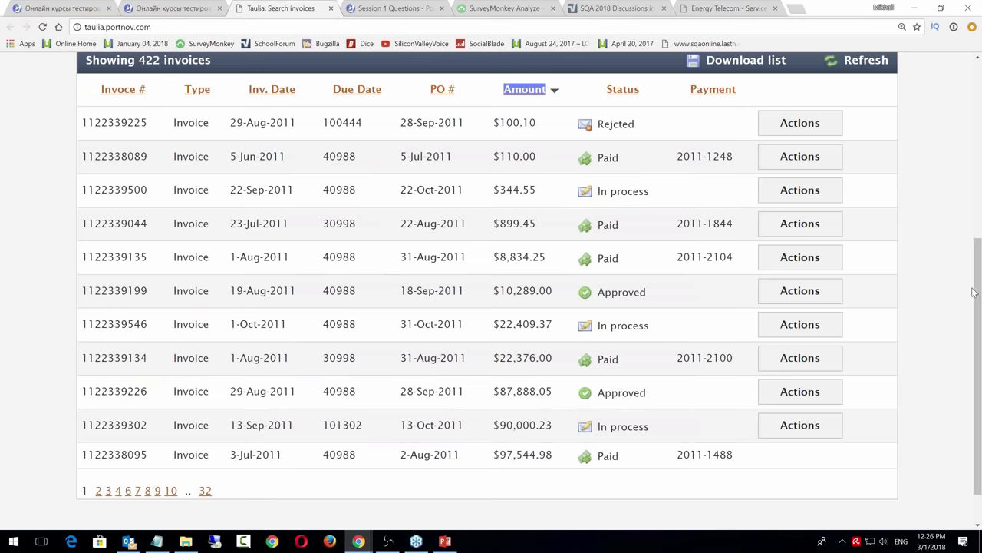
pyautogui.moveTo(974, 276); pyautogui.dragTo(959, 116)
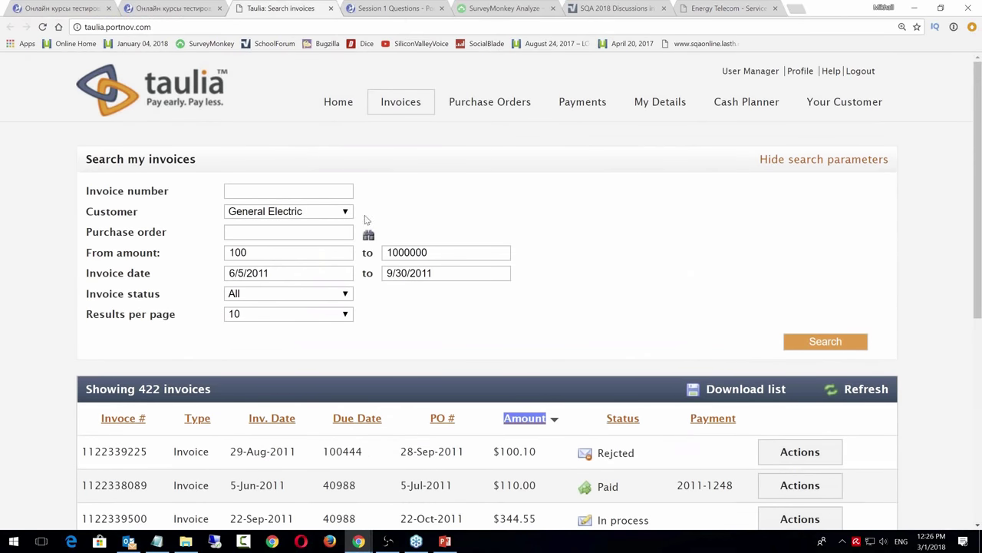
pyautogui.moveTo(168, 234); pyautogui.dragTo(89, 238)
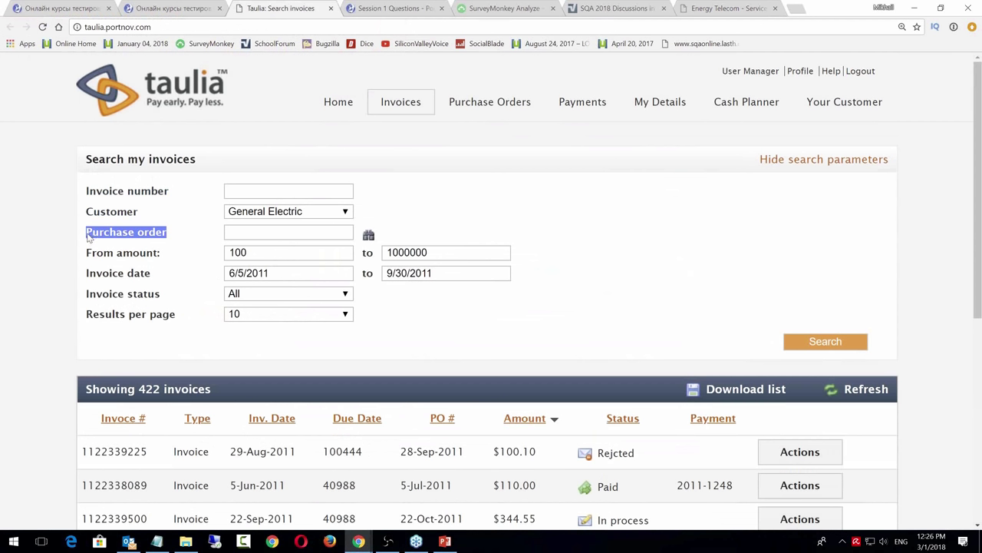
pyautogui.click(237, 233)
pyautogui.write('fdgdsfgfdg')
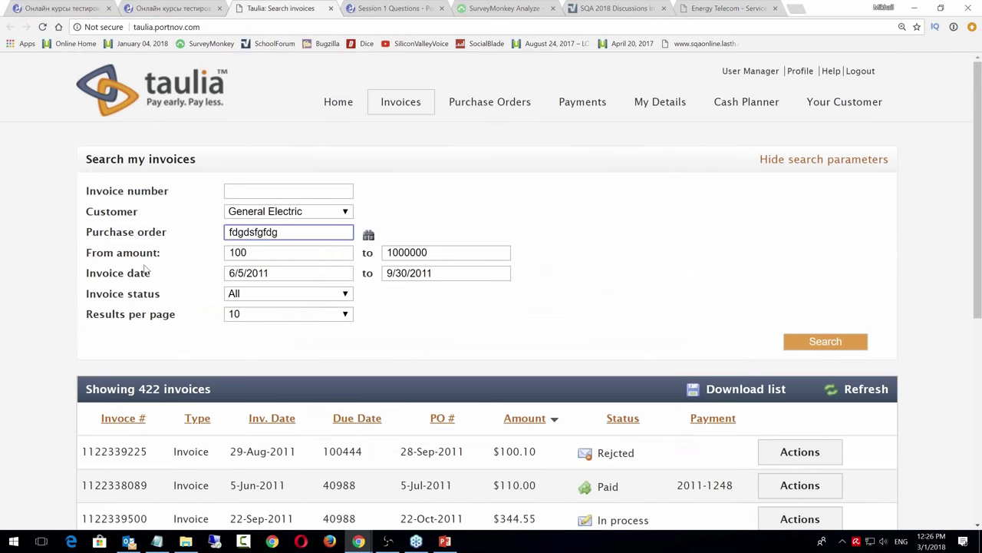
# Select the search form's label text and try focusing the From amount field.
pyautogui.moveTo(86, 190); pyautogui.dragTo(157, 256)
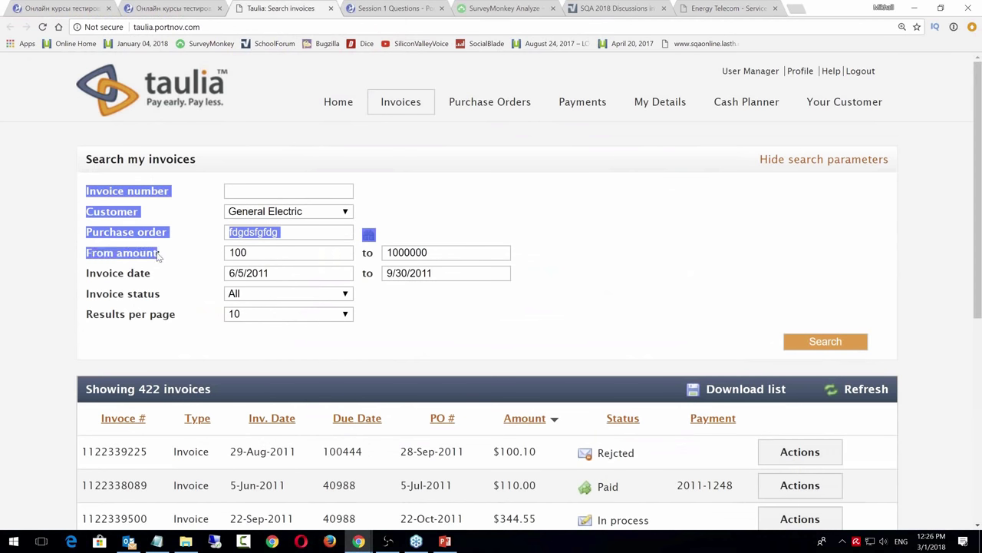
pyautogui.click(159, 257)
pyautogui.tripleClick(146, 255)
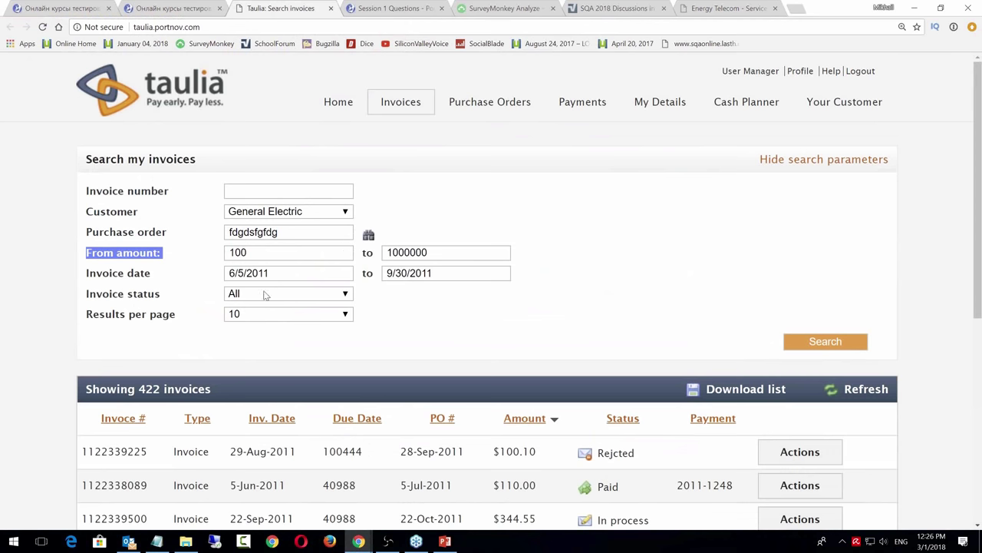
pyautogui.click(123, 253)
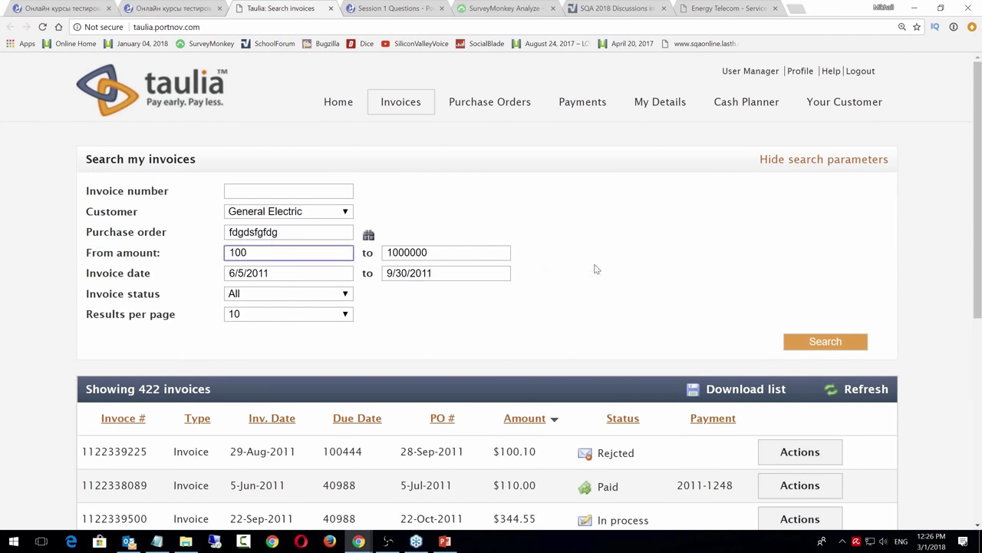
pyautogui.click(163, 258)
pyautogui.moveTo(162, 259); pyautogui.dragTo(157, 257)
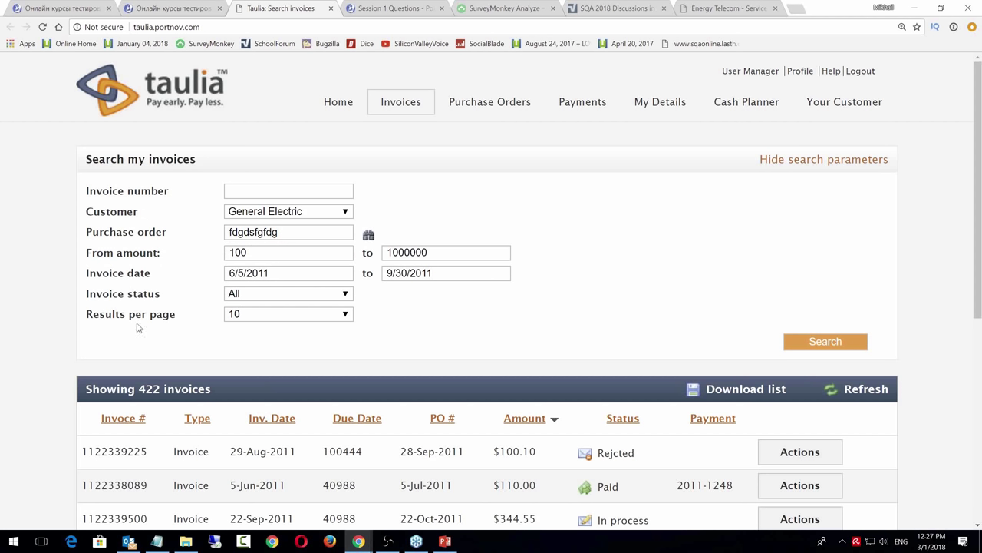
pyautogui.click(368, 255)
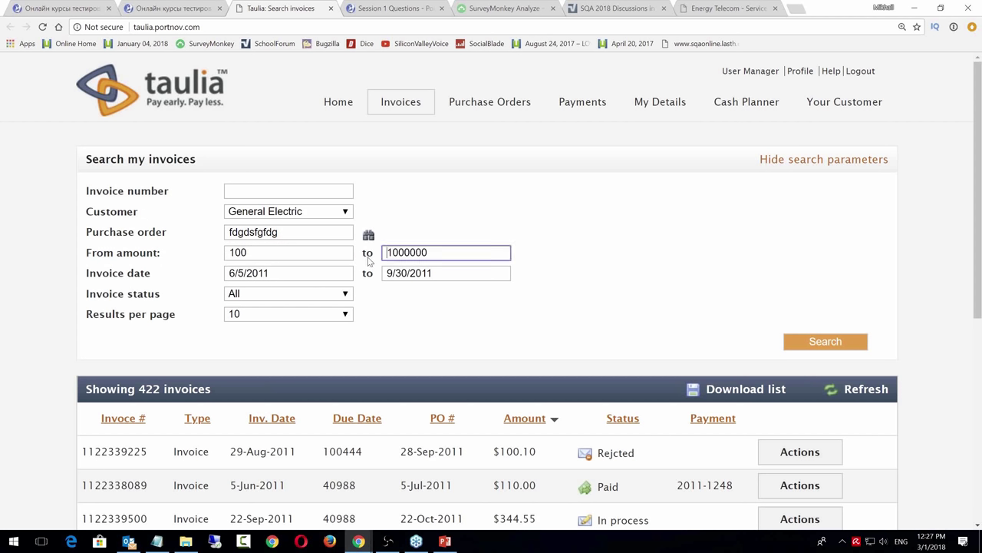
pyautogui.hotkey('shift', 'Tab')
pyautogui.moveTo(376, 258); pyautogui.dragTo(363, 257)
pyautogui.click(369, 276)
pyautogui.doubleClick(368, 277)
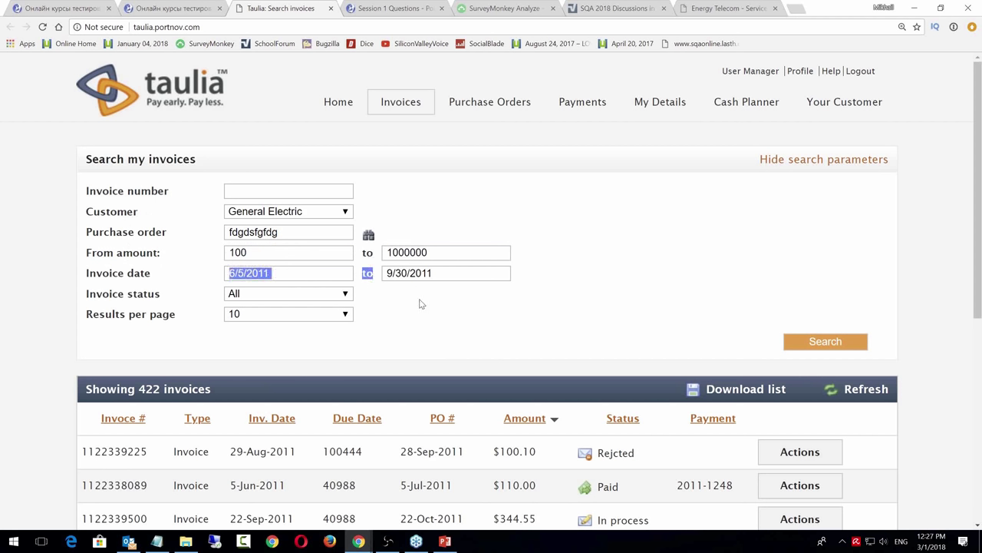
pyautogui.click(370, 295)
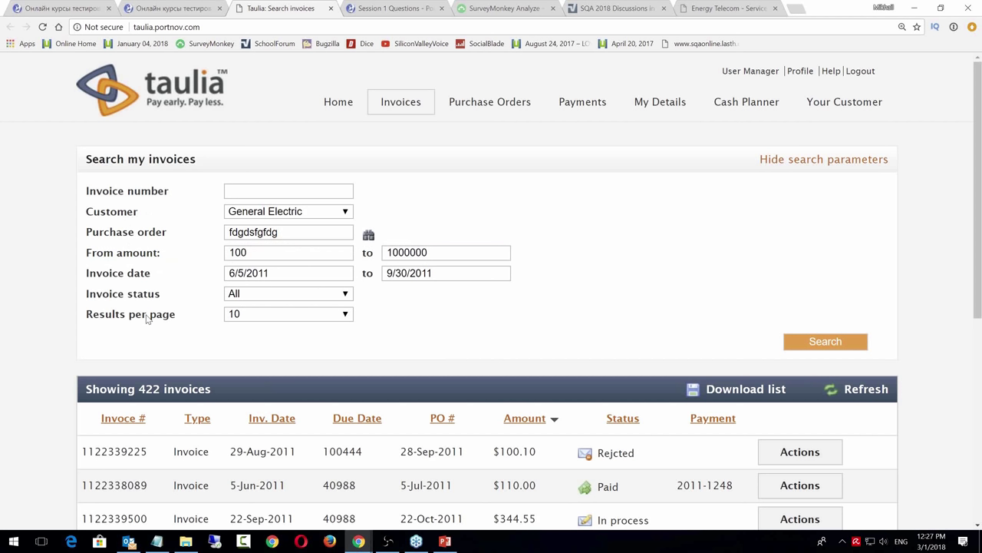
pyautogui.moveTo(209, 163); pyautogui.dragTo(88, 159)
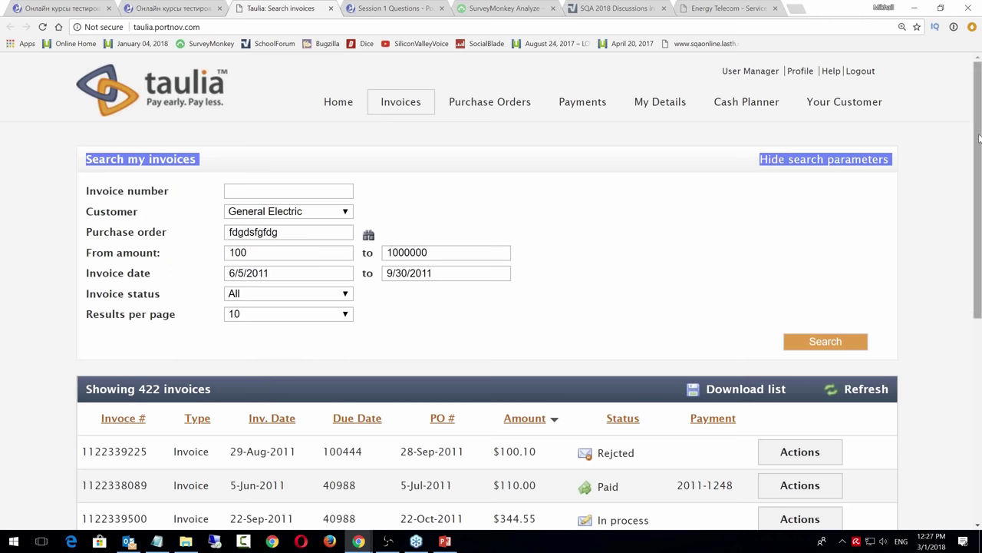
pyautogui.click(852, 244)
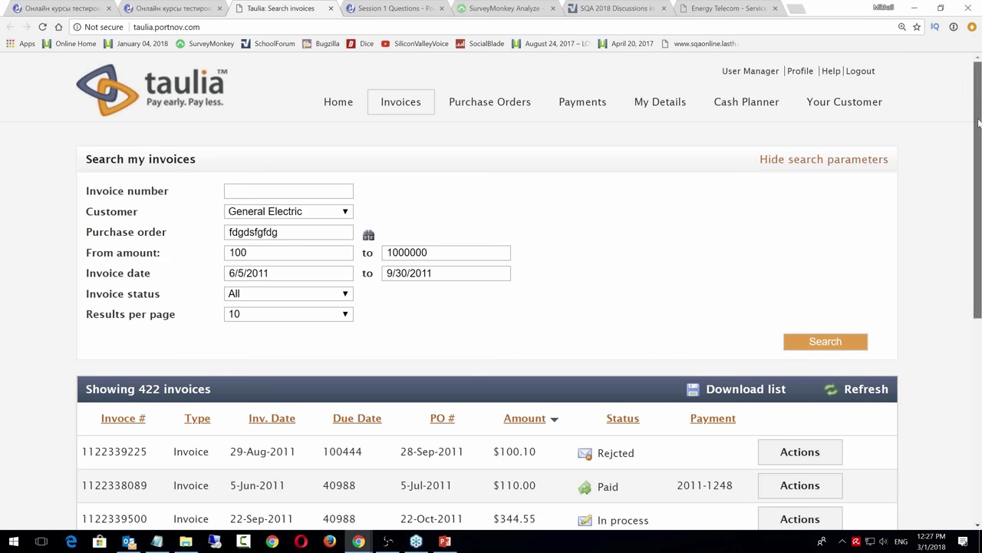
pyautogui.moveTo(978, 125)
pyautogui.mouseDown()
pyautogui.moveTo(970, 294)
pyautogui.moveTo(980, 110)
pyautogui.mouseUp()
# Check the Results per page and Invoice status dropdowns, keeping All, then switch to the Portnov course tab.
pyautogui.click(346, 319)
pyautogui.click(346, 319)
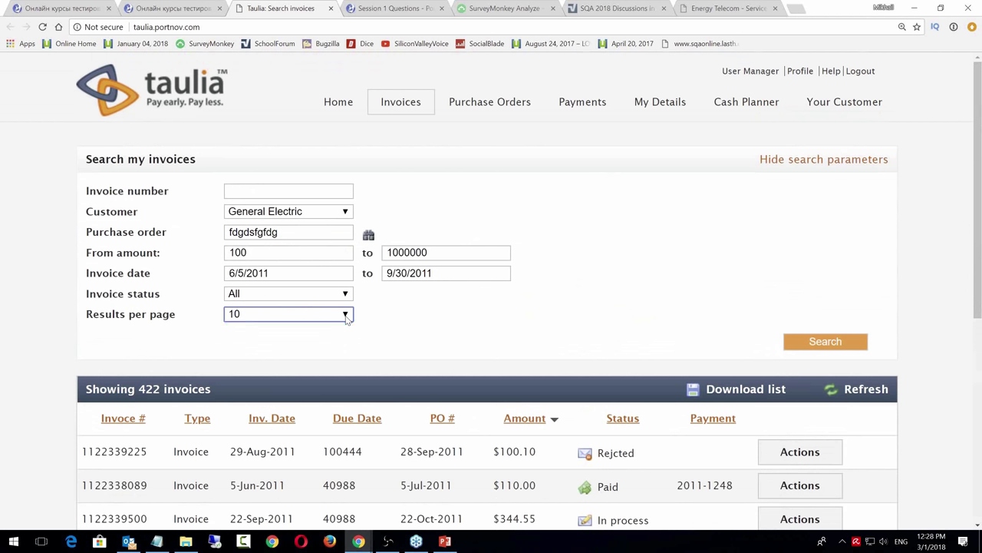
pyautogui.click(346, 296)
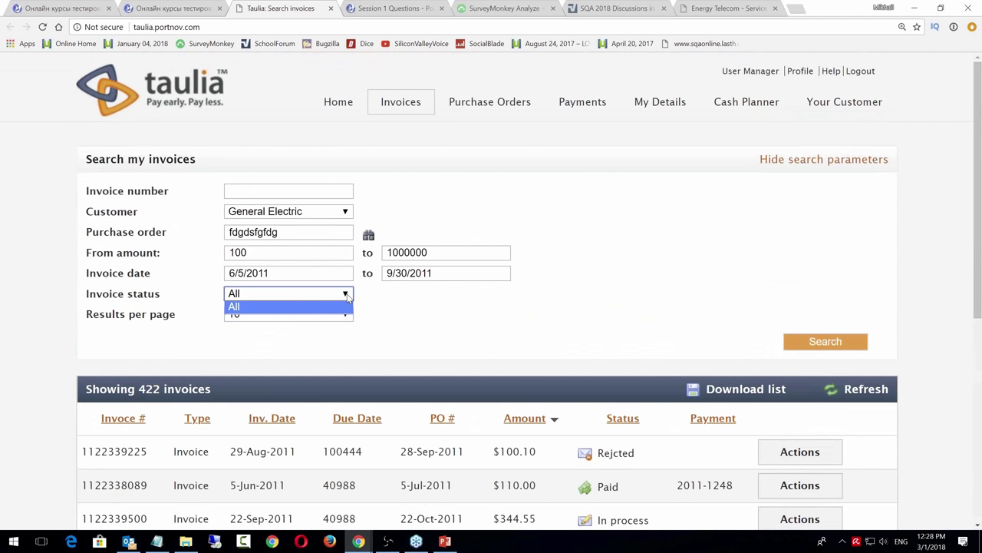
pyautogui.click(347, 297)
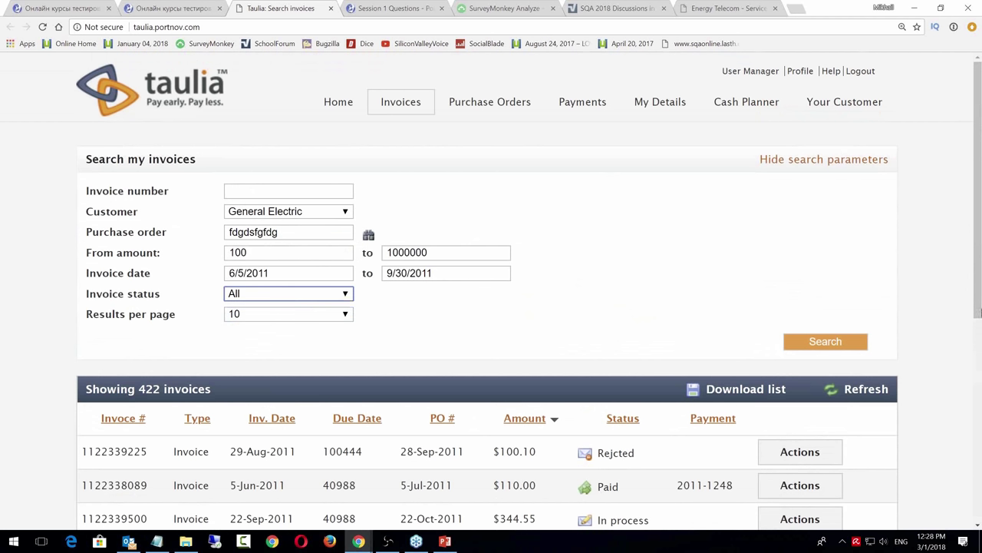
pyautogui.moveTo(979, 110); pyautogui.dragTo(968, 244)
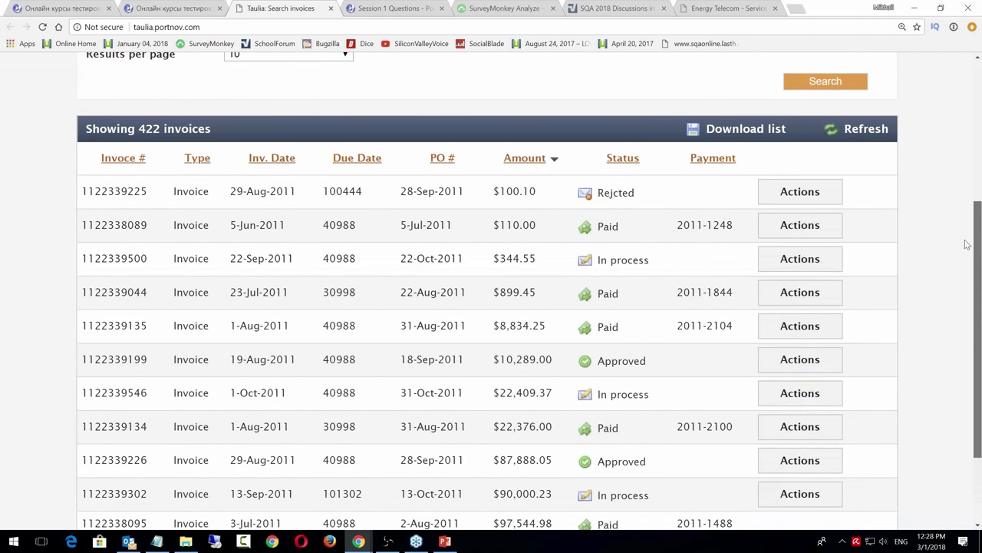
pyautogui.click(60, 10)
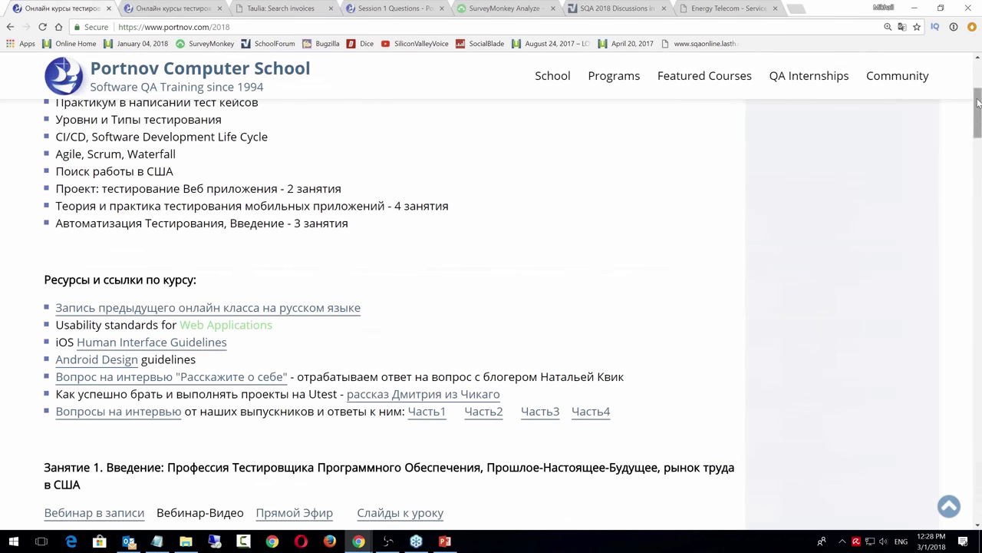
# Scroll to Lesson 2's homework and highlight the note about testing Taulia for interface problems only.
pyautogui.moveTo(979, 102); pyautogui.dragTo(979, 196)
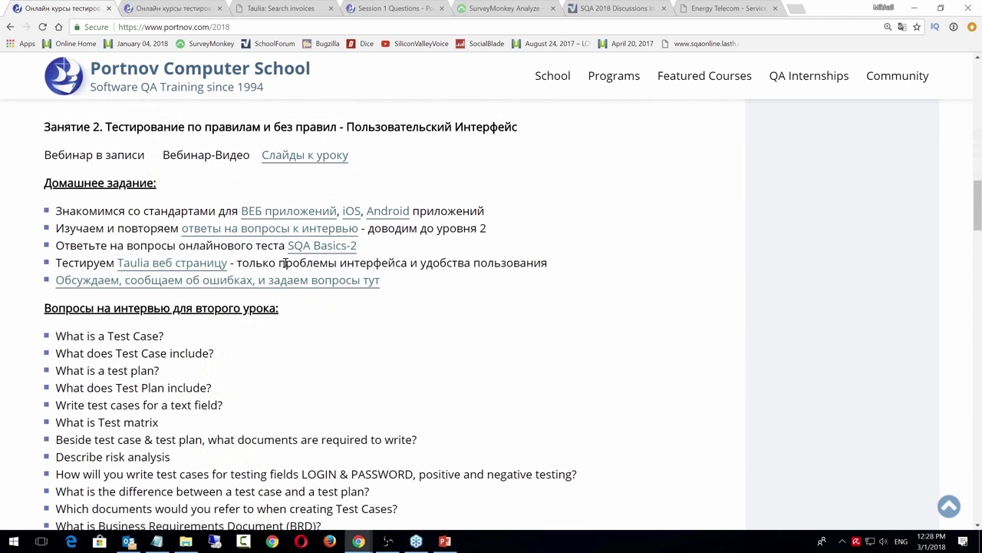
pyautogui.moveTo(286, 262); pyautogui.dragTo(556, 266)
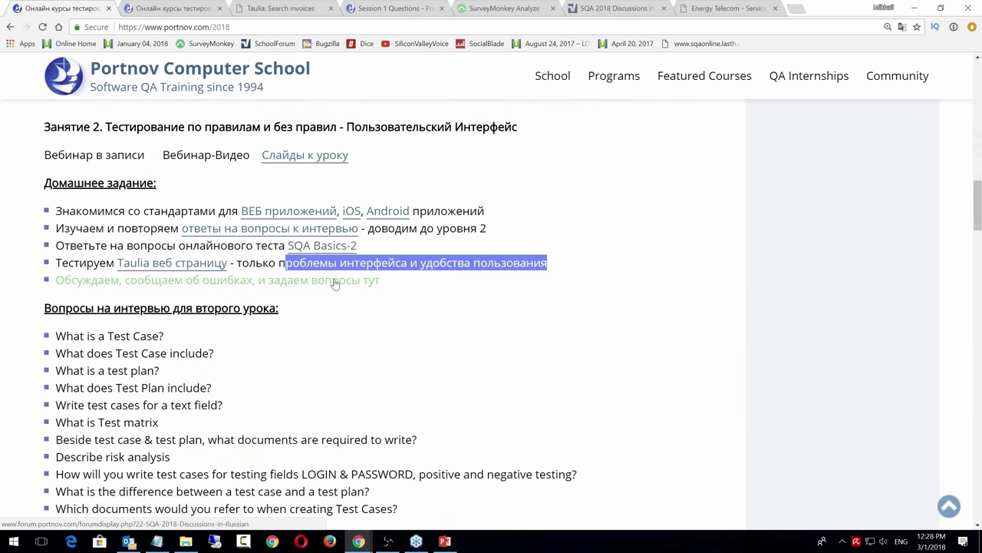
pyautogui.click(448, 265)
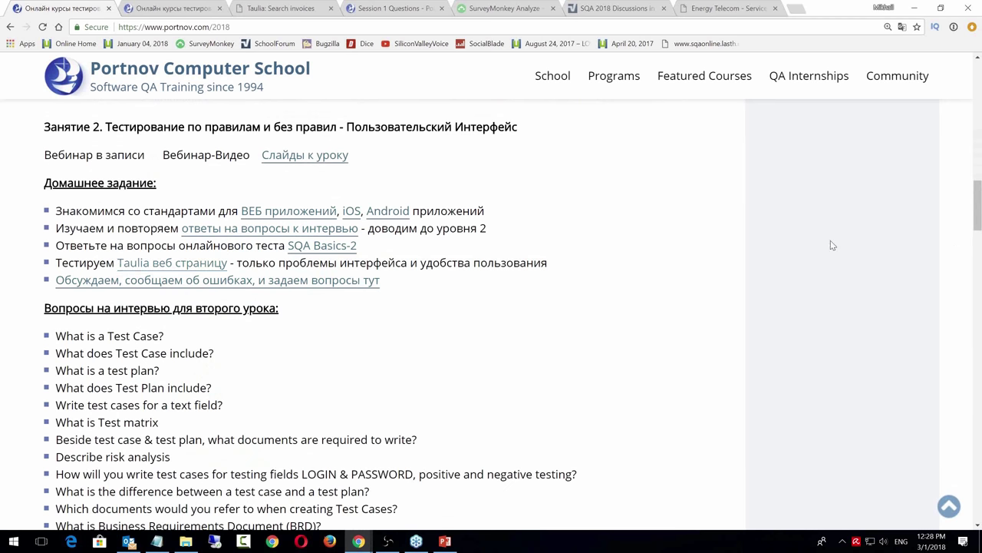
pyautogui.click(978, 196)
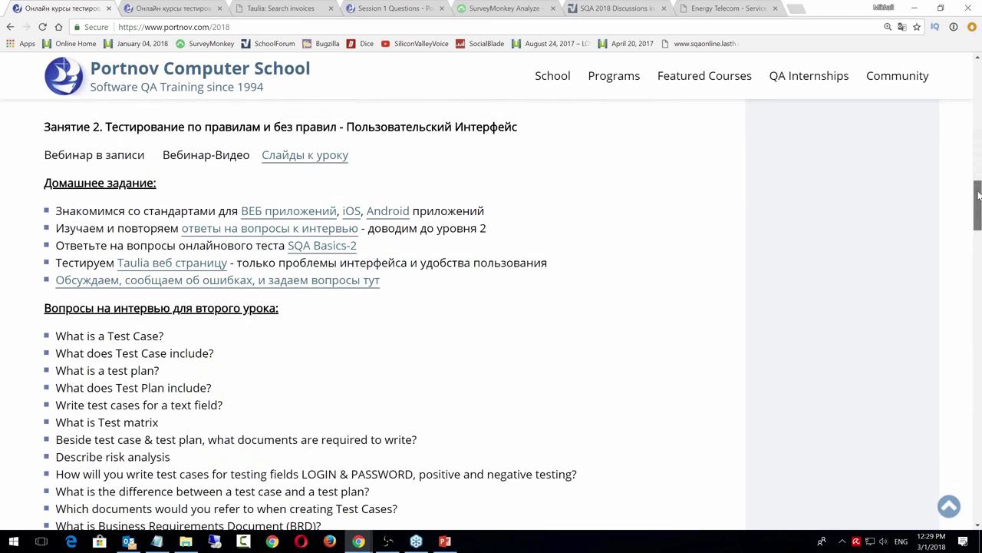
pyautogui.moveTo(978, 194); pyautogui.dragTo(978, 186)
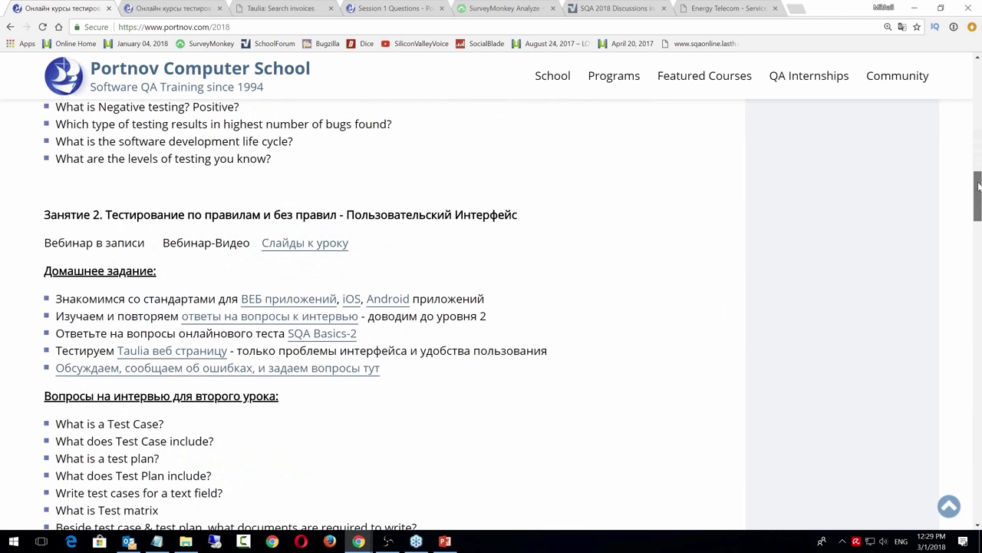
pyautogui.click(180, 10)
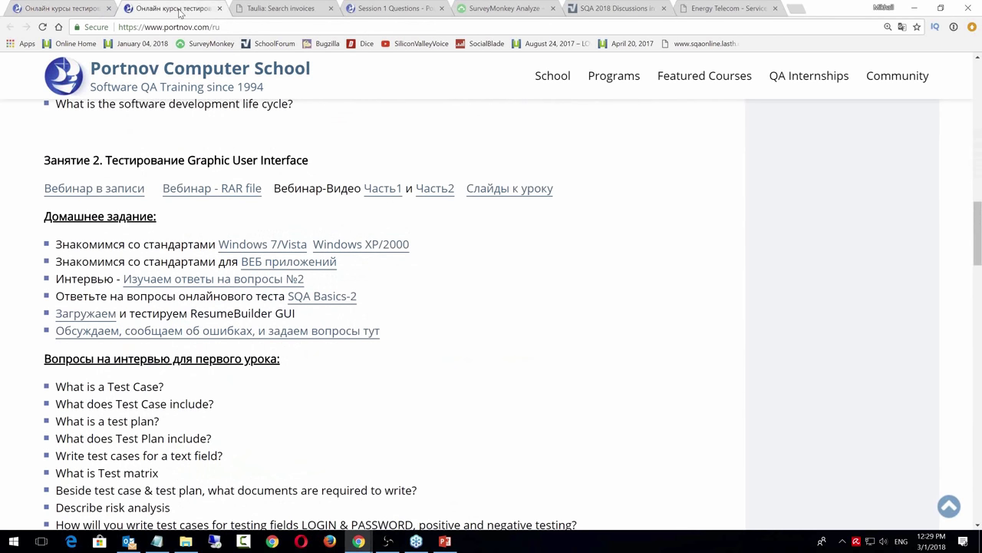
pyautogui.moveTo(46, 160); pyautogui.dragTo(358, 161)
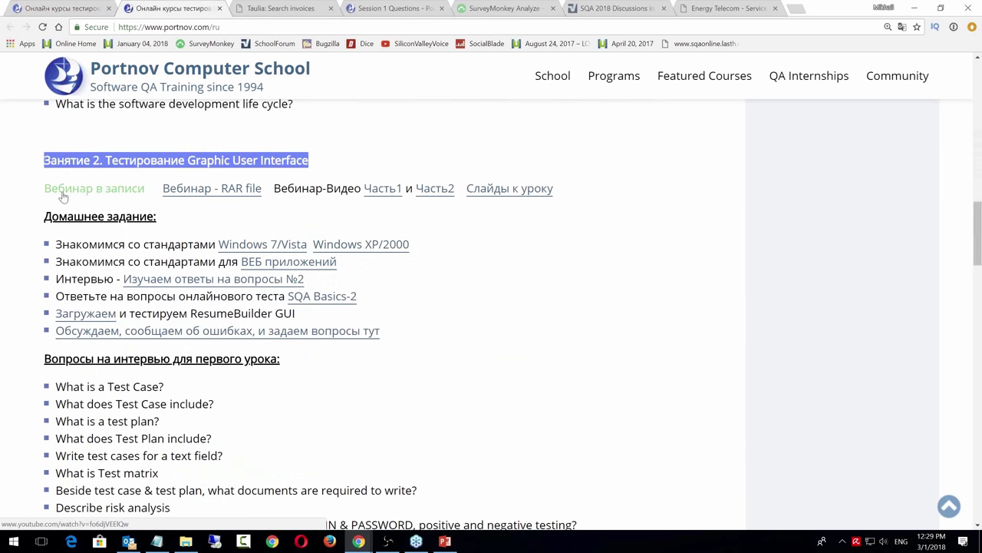
pyautogui.moveTo(41, 195); pyautogui.dragTo(149, 195)
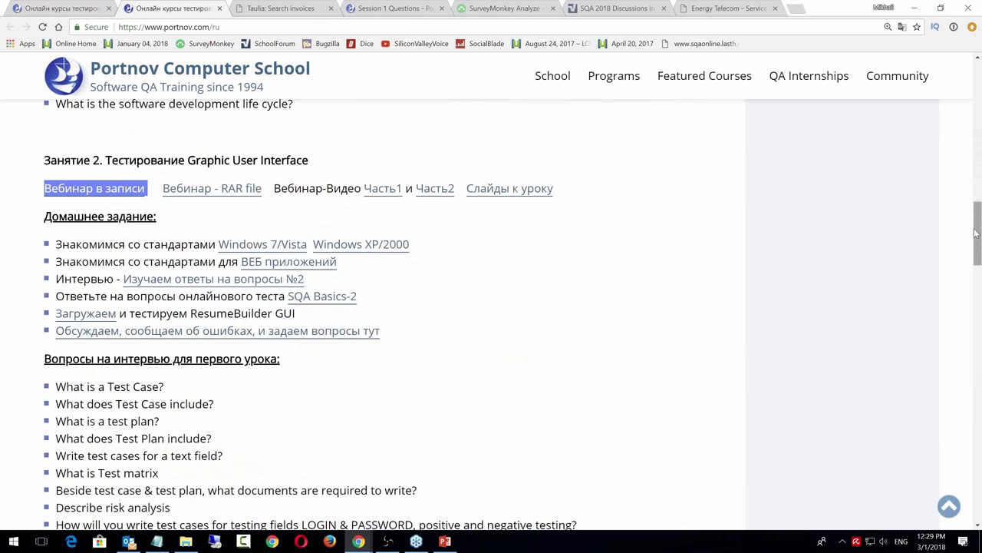
pyautogui.moveTo(979, 225); pyautogui.dragTo(980, 229)
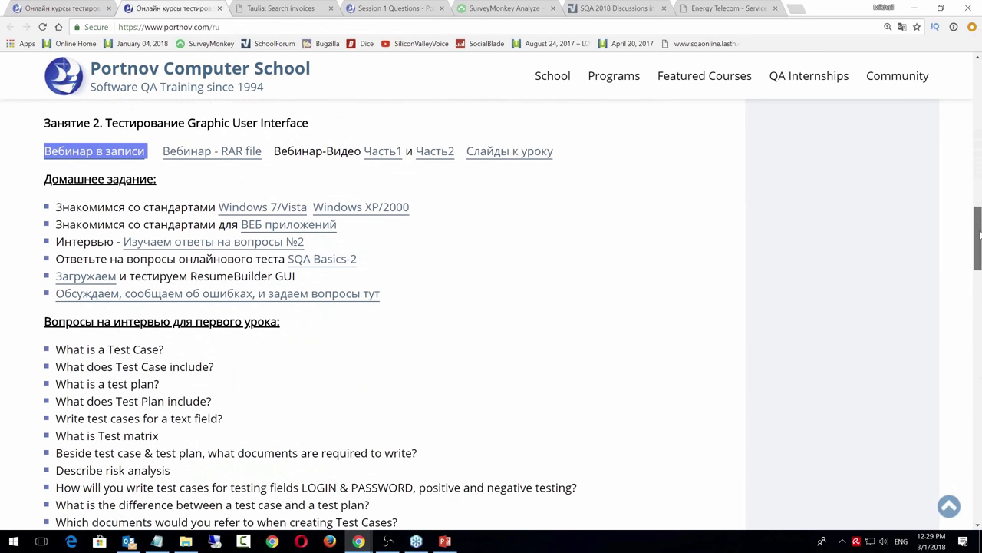
pyautogui.moveTo(980, 228); pyautogui.dragTo(981, 263)
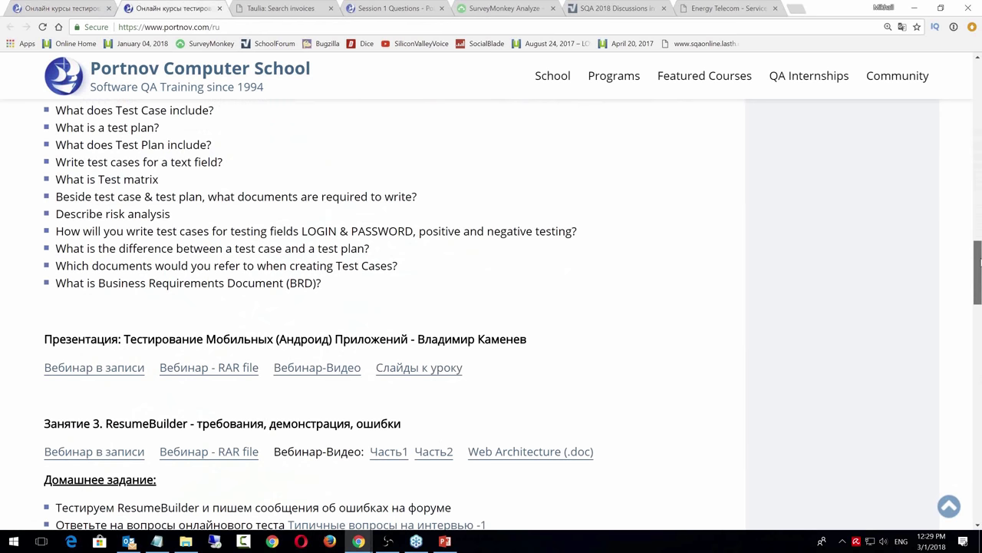
pyautogui.moveTo(979, 263); pyautogui.dragTo(979, 227)
pyautogui.click(98, 8)
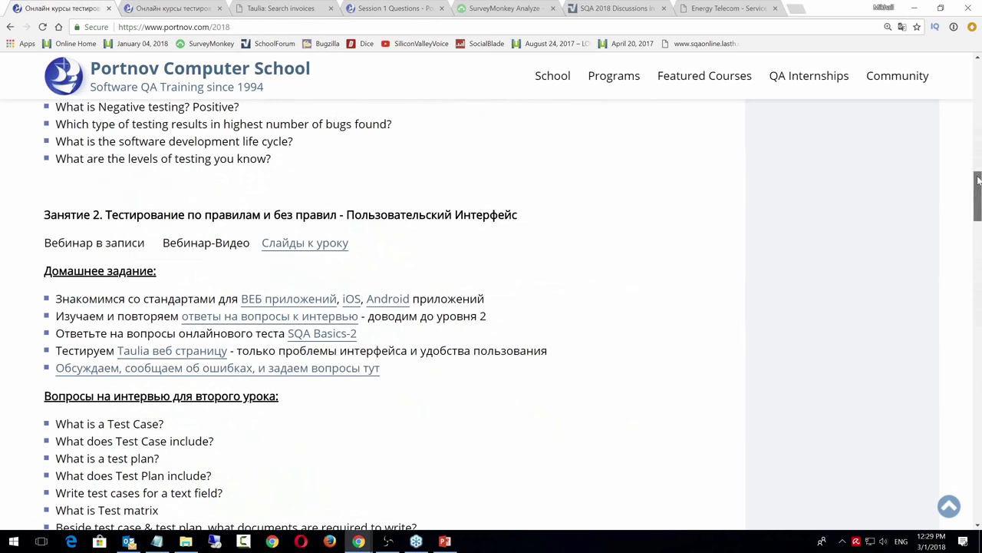
# Scroll down to Lesson 3 and select its heading 'Описание ошибок - структура, основные правила'.
pyautogui.moveTo(979, 180); pyautogui.dragTo(979, 249)
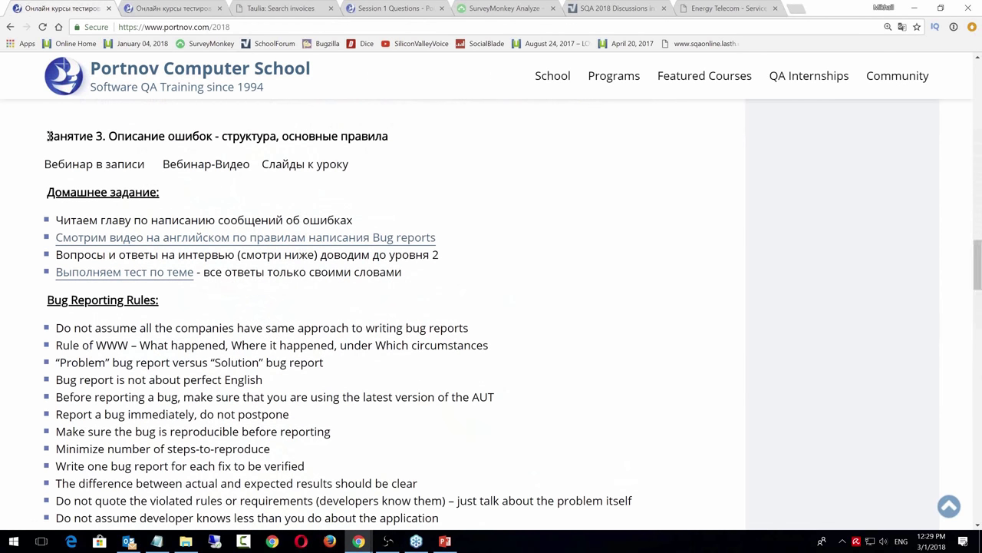
pyautogui.moveTo(47, 136); pyautogui.dragTo(388, 137)
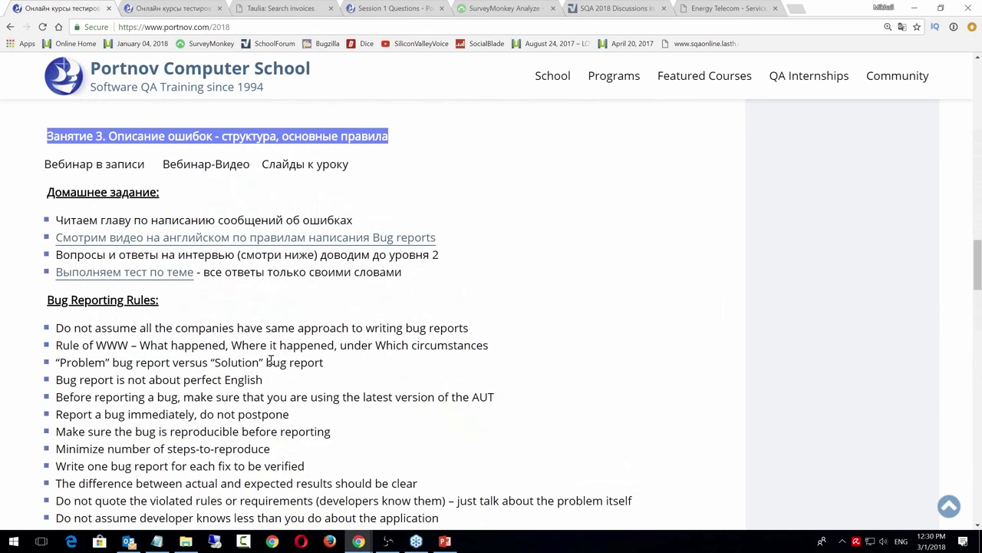
pyautogui.moveTo(875, 92)
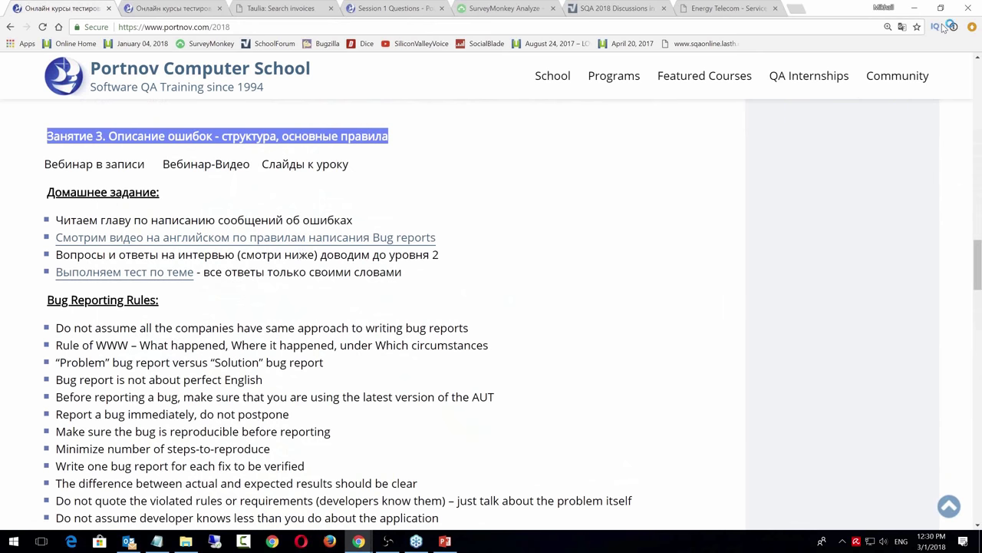